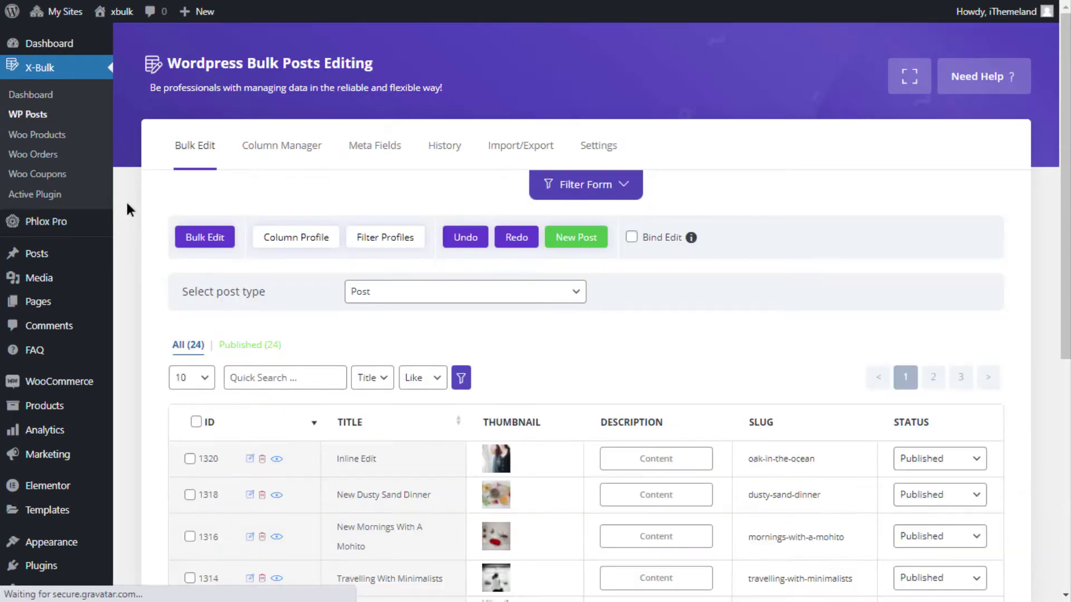
- Review the post filter form's General, Categories/Tags/Taxonomies, Date & Type and Custom Fields options, then close the form
scroll(125, 204, down, 7)
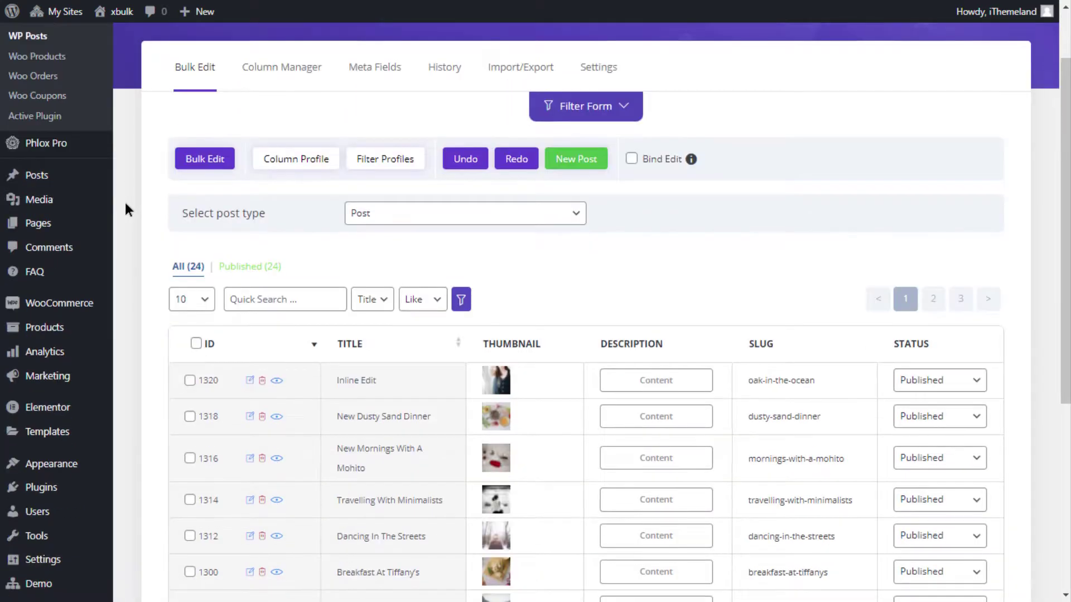
scroll(126, 204, up, 7)
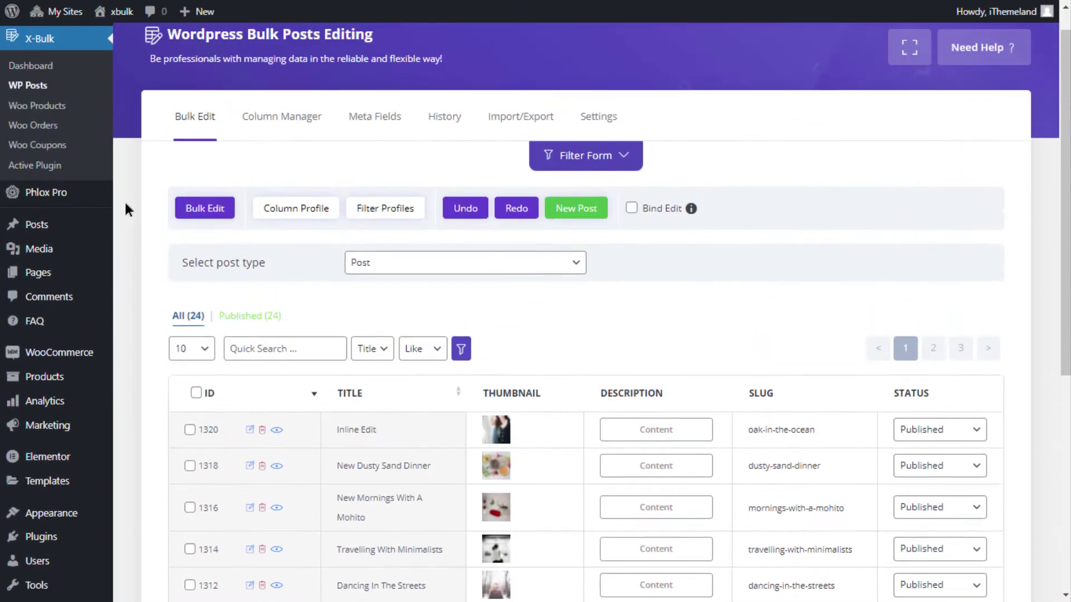
click(595, 159)
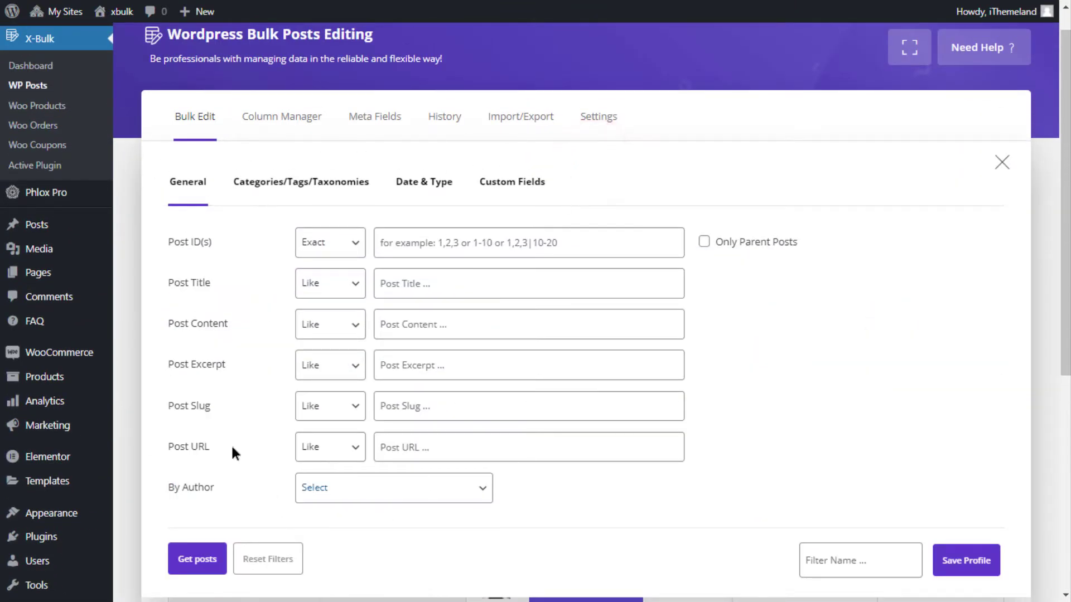
click(303, 184)
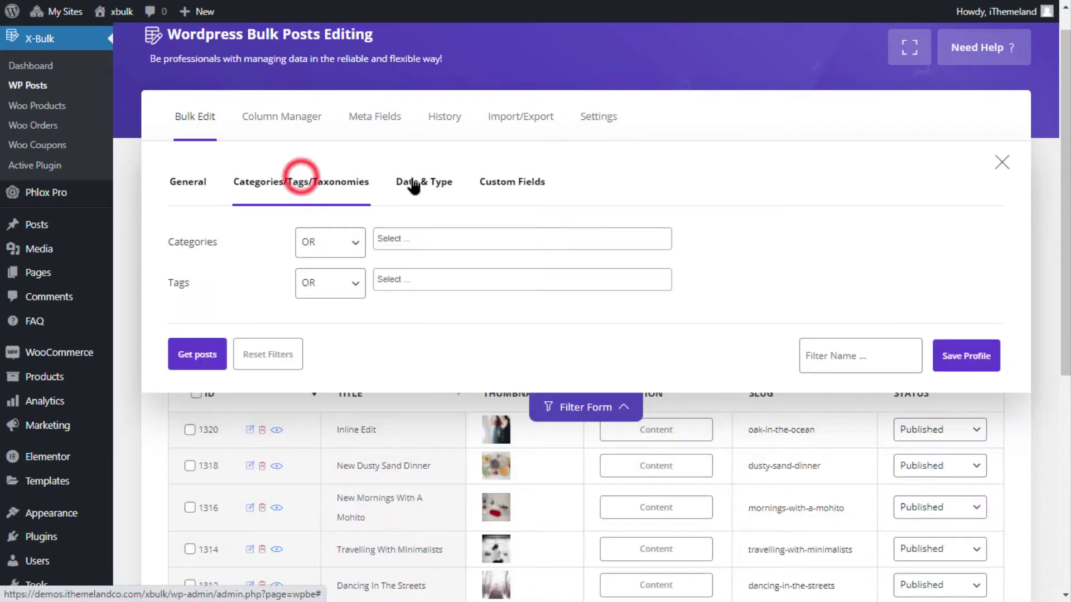
click(416, 182)
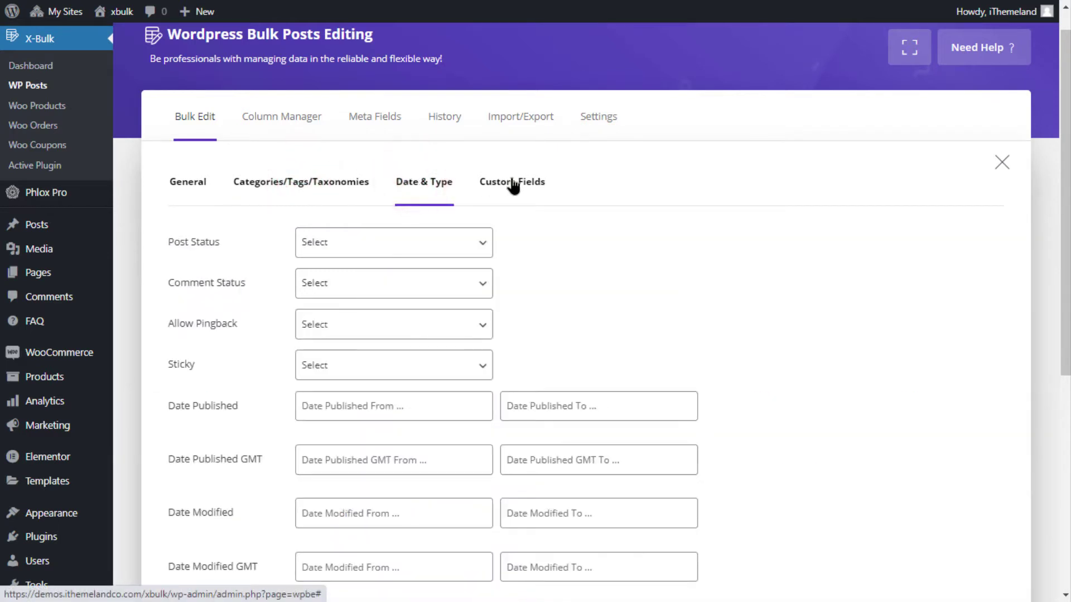
click(512, 183)
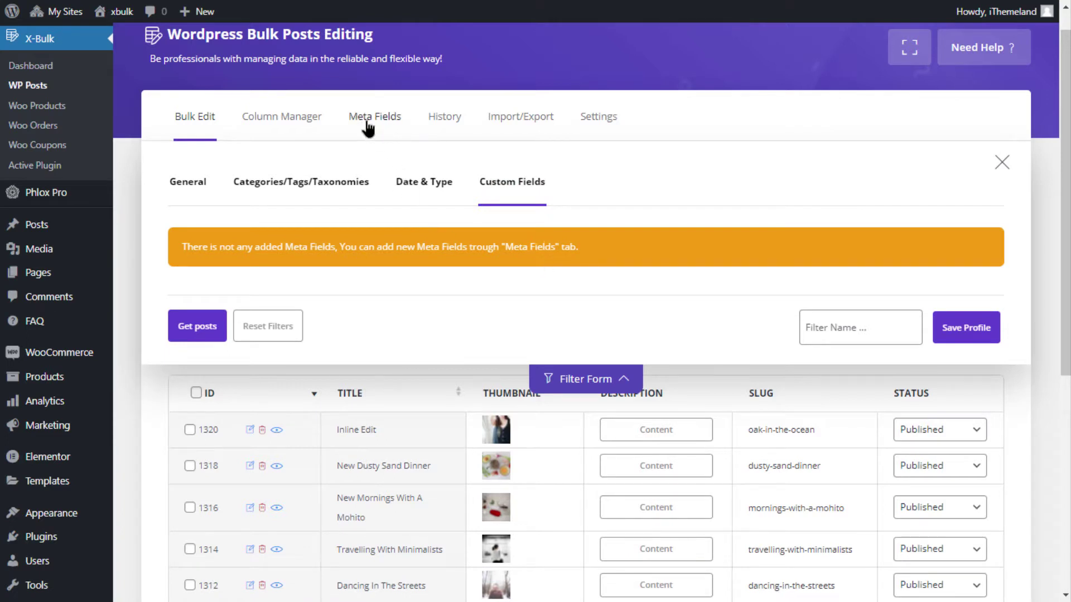
click(189, 182)
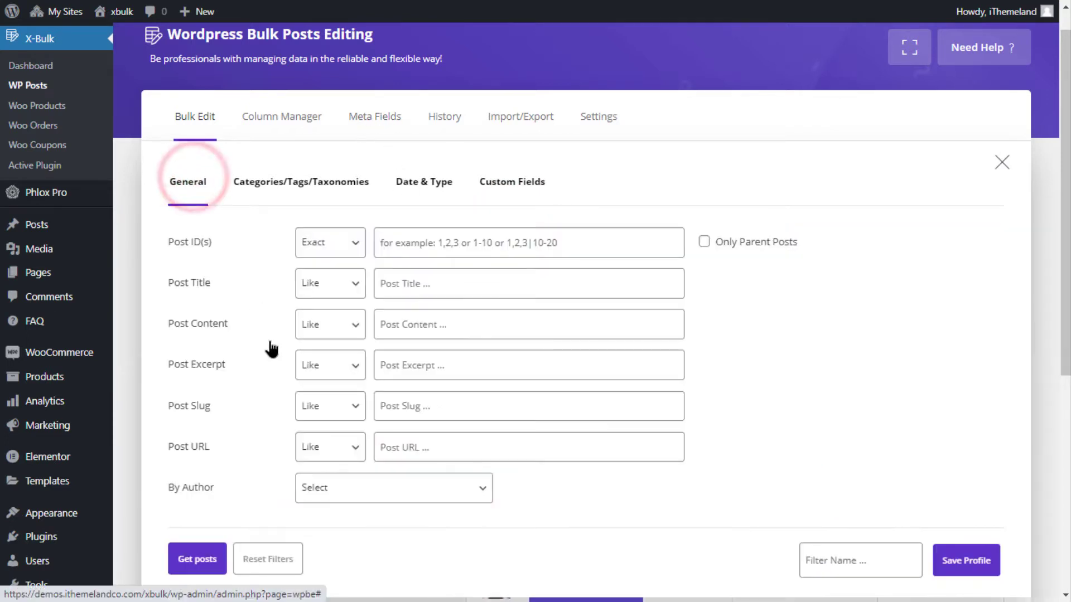
scroll(620, 480, down, 1)
click(604, 542)
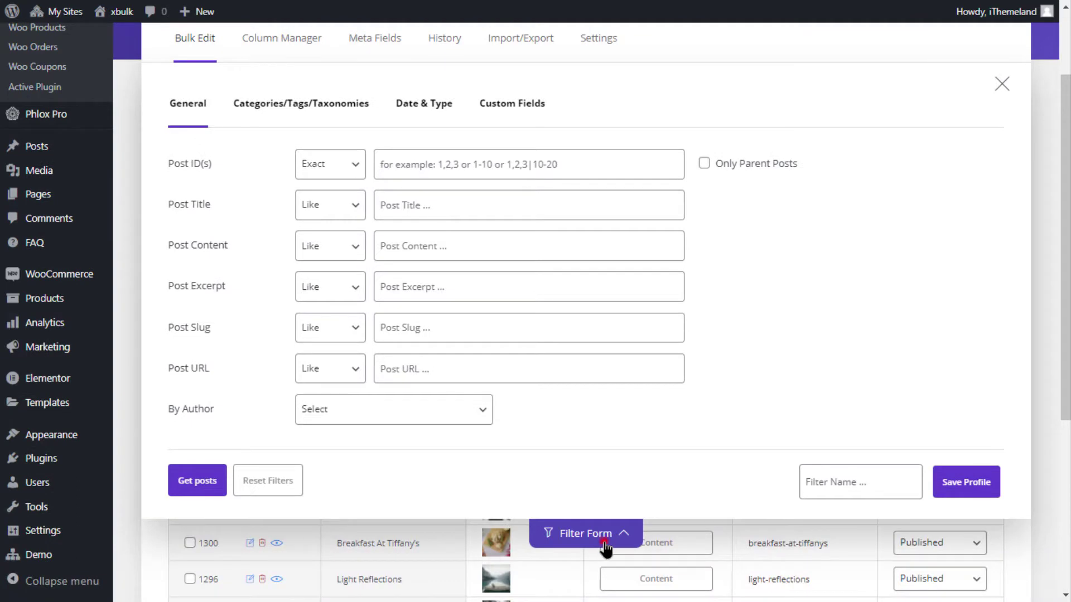
scroll(505, 344, up, 1)
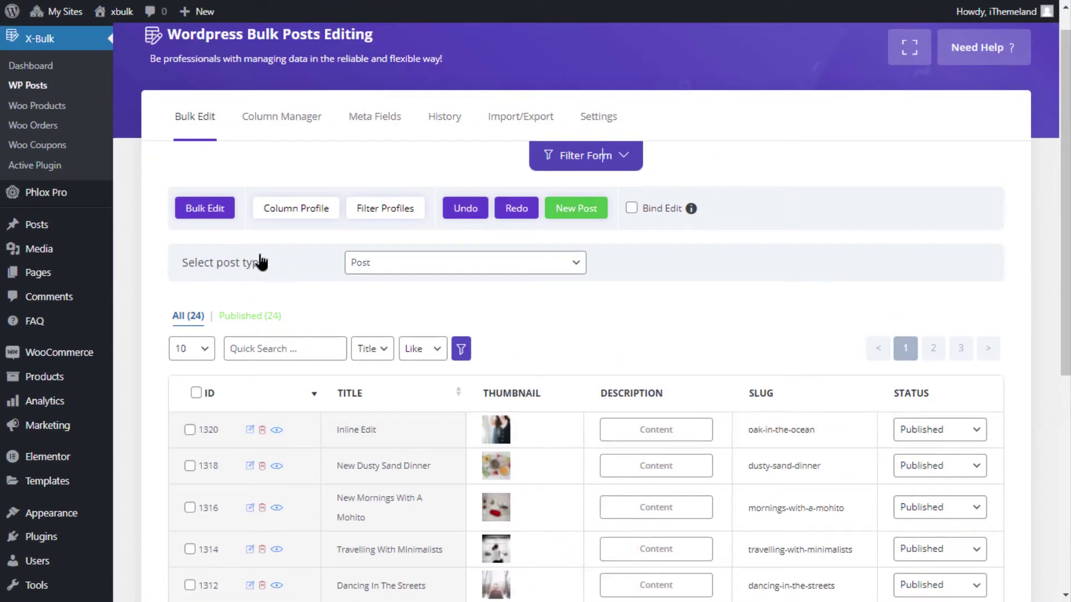
- Select posts 1320 and 1318 and examine the bulk edit form's general, taxonomy, and date and type options without applying changes
click(190, 429)
click(189, 465)
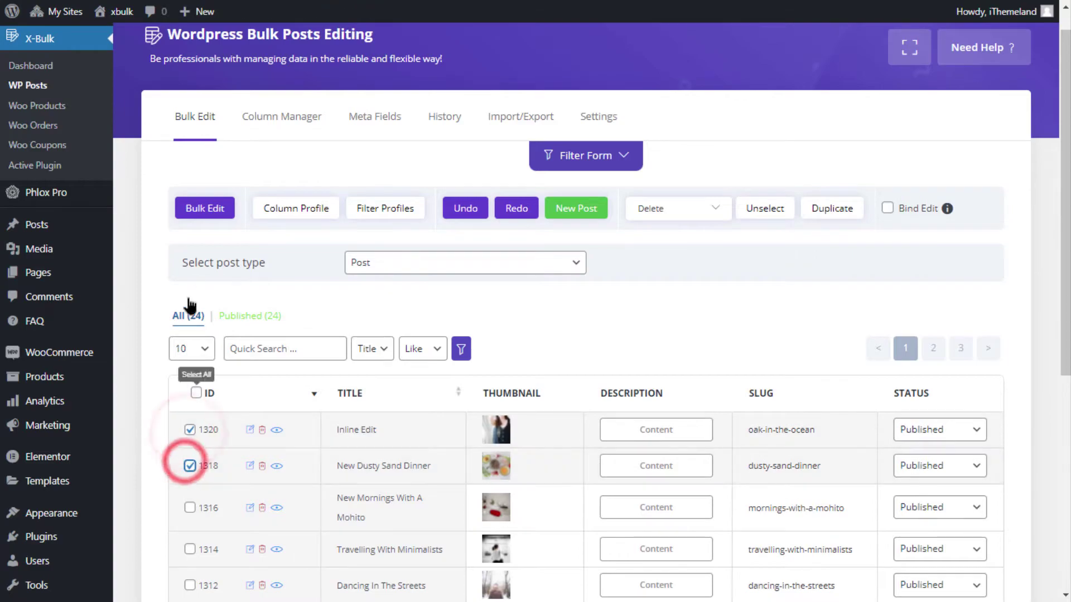
click(210, 208)
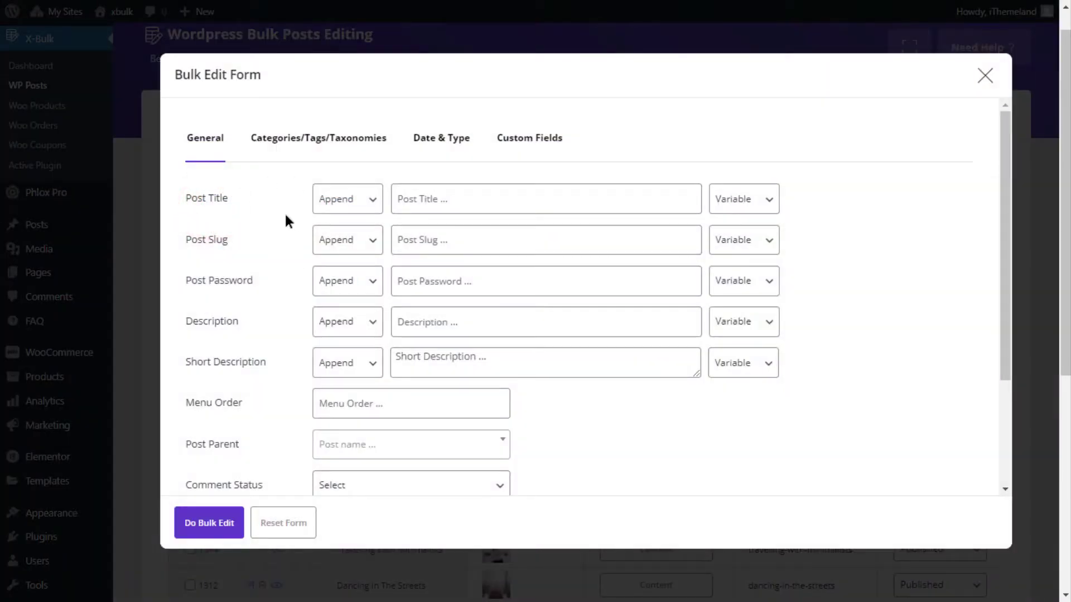
click(373, 201)
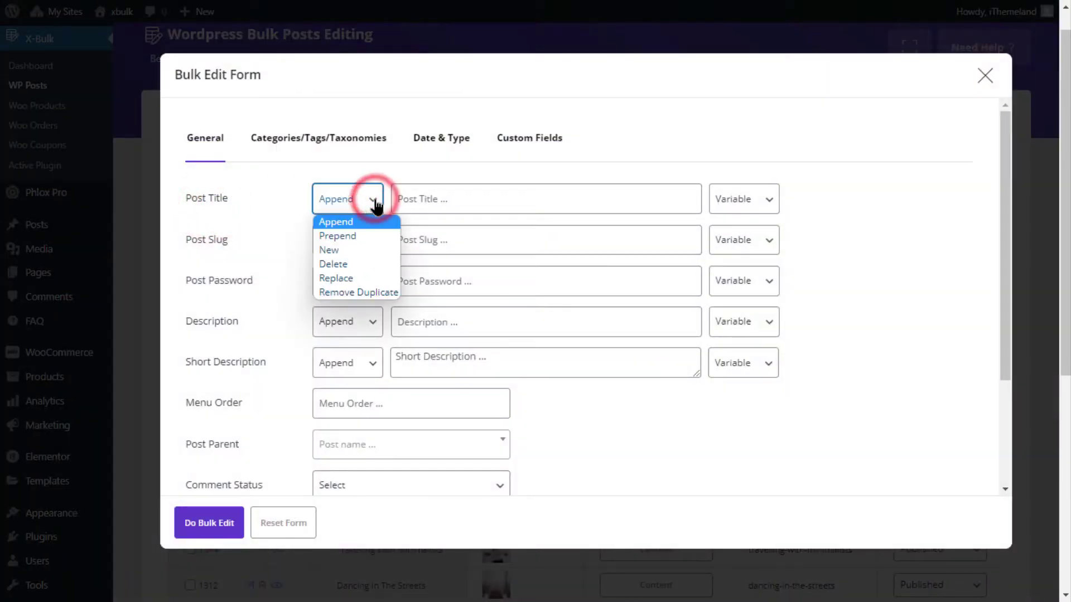
click(375, 201)
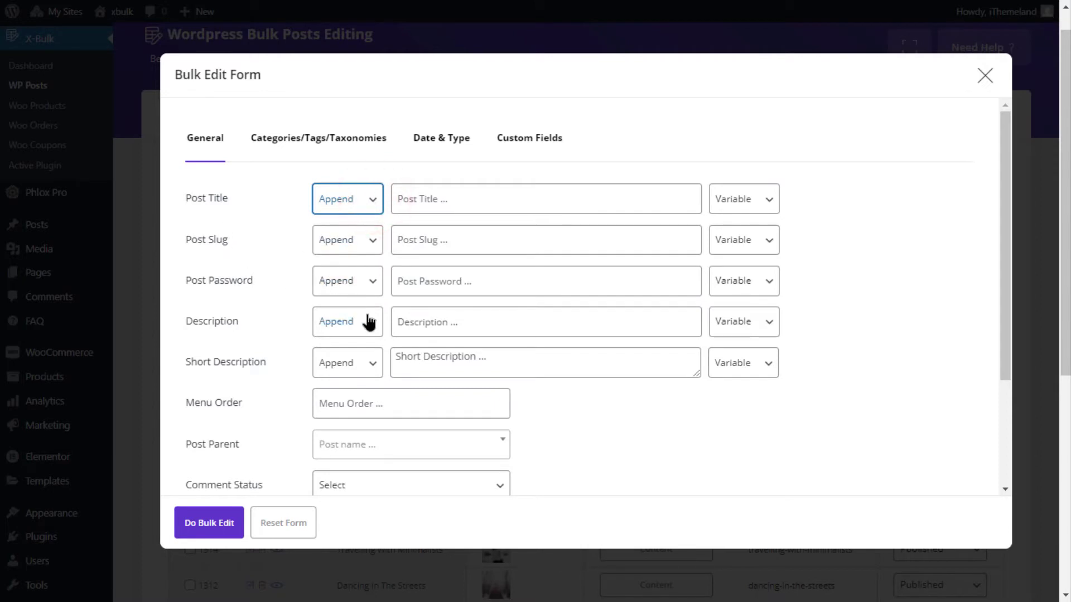
scroll(368, 322, down, 3)
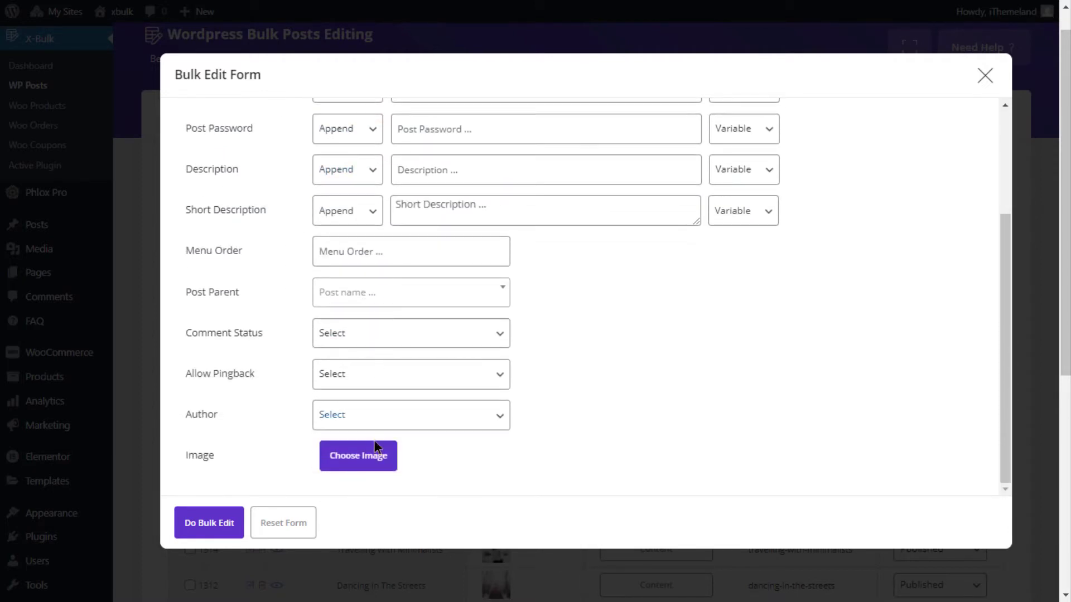
scroll(356, 441, up, 3)
click(293, 138)
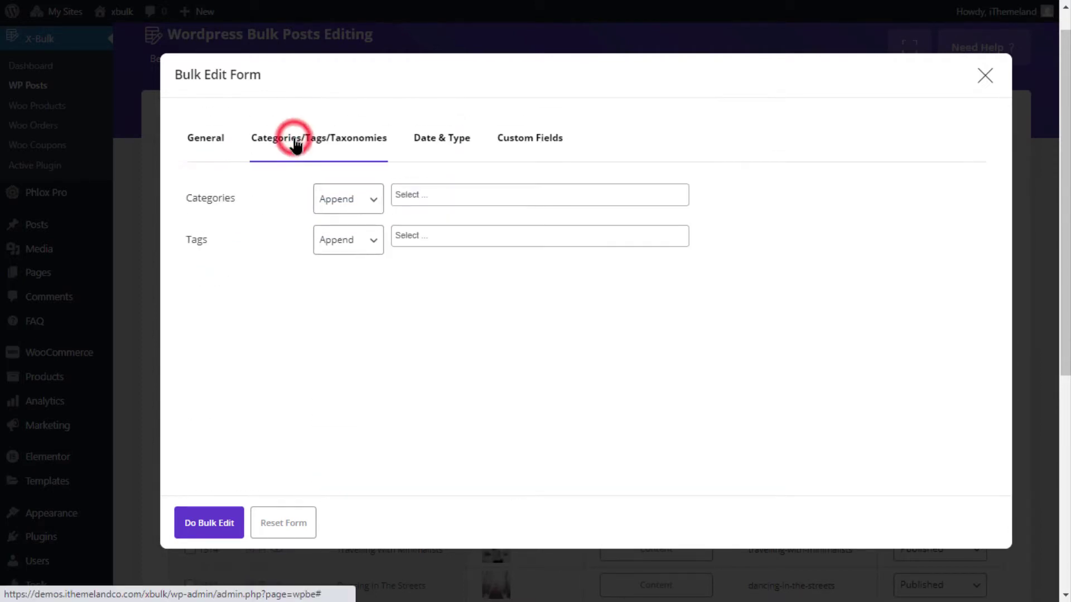
click(459, 141)
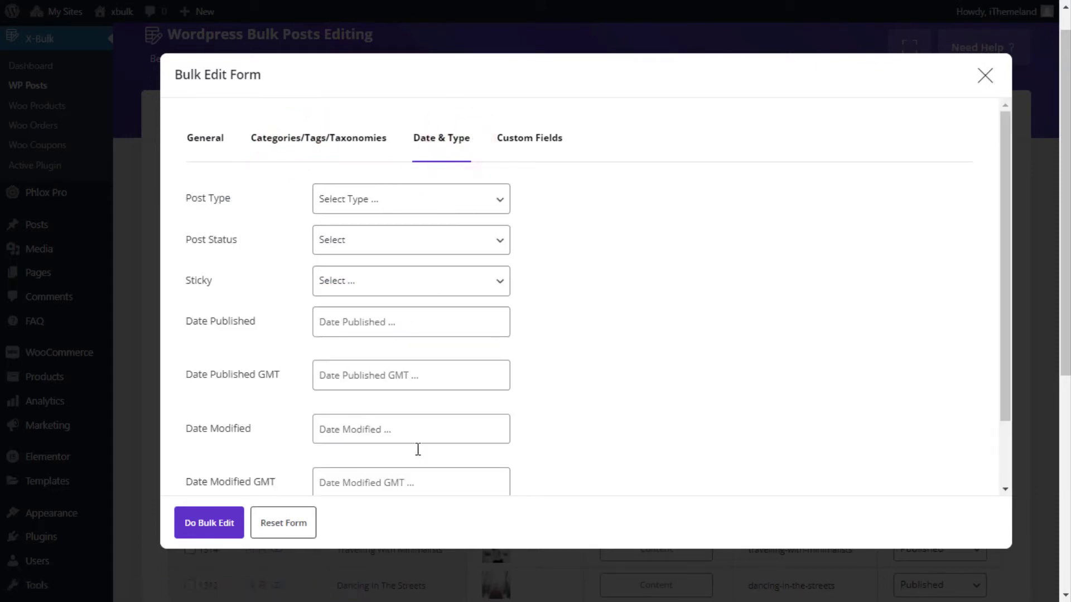
click(985, 75)
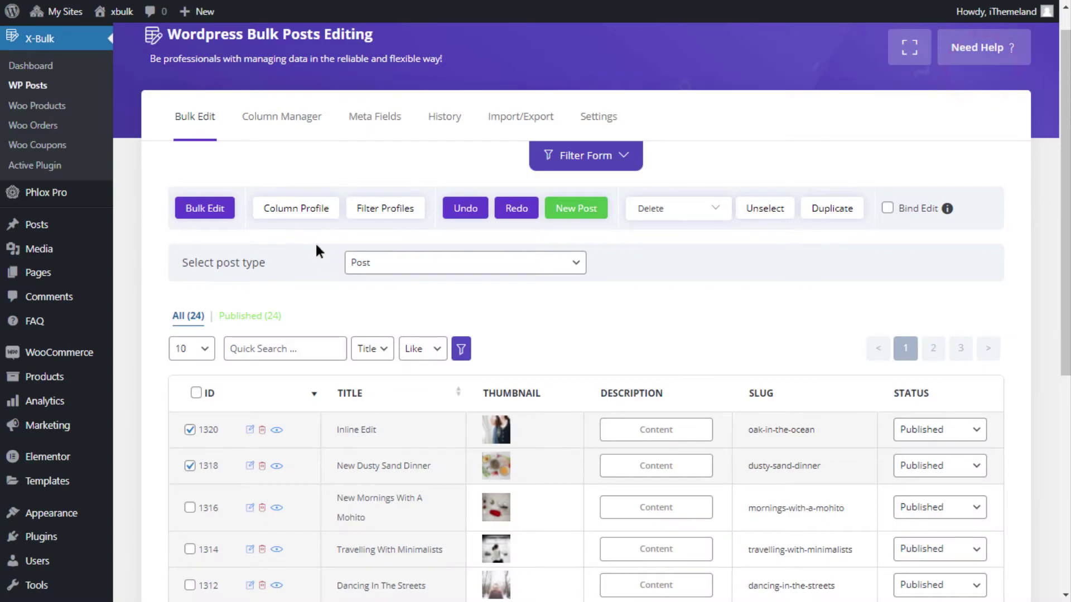
- Add the Short Description and Comment Status columns to the NewC column preset and apply it to the posts table
click(295, 210)
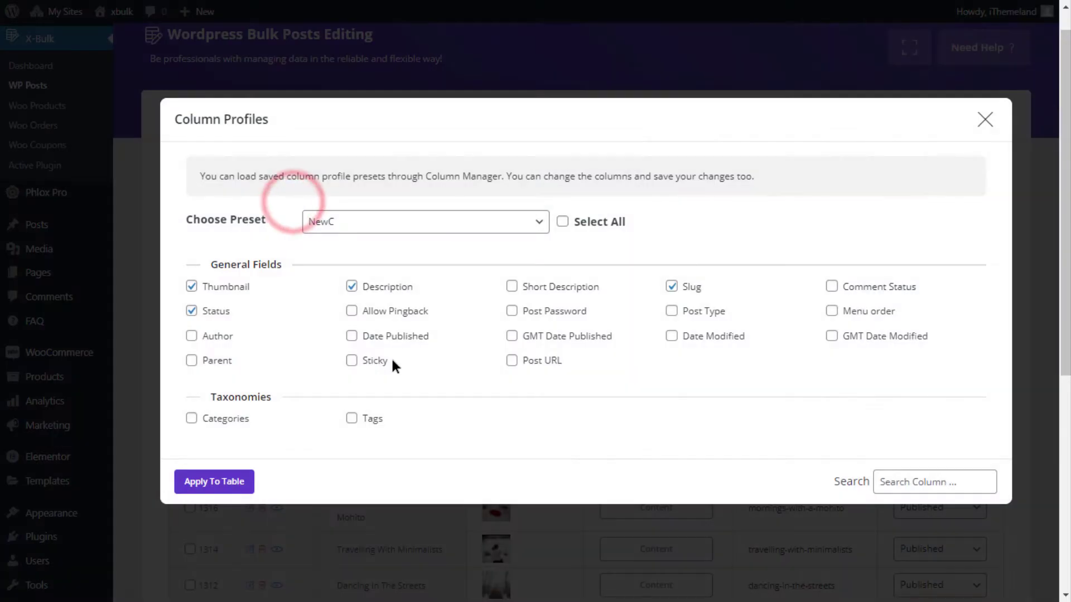
scroll(577, 320, down, 1)
scroll(578, 328, up, 1)
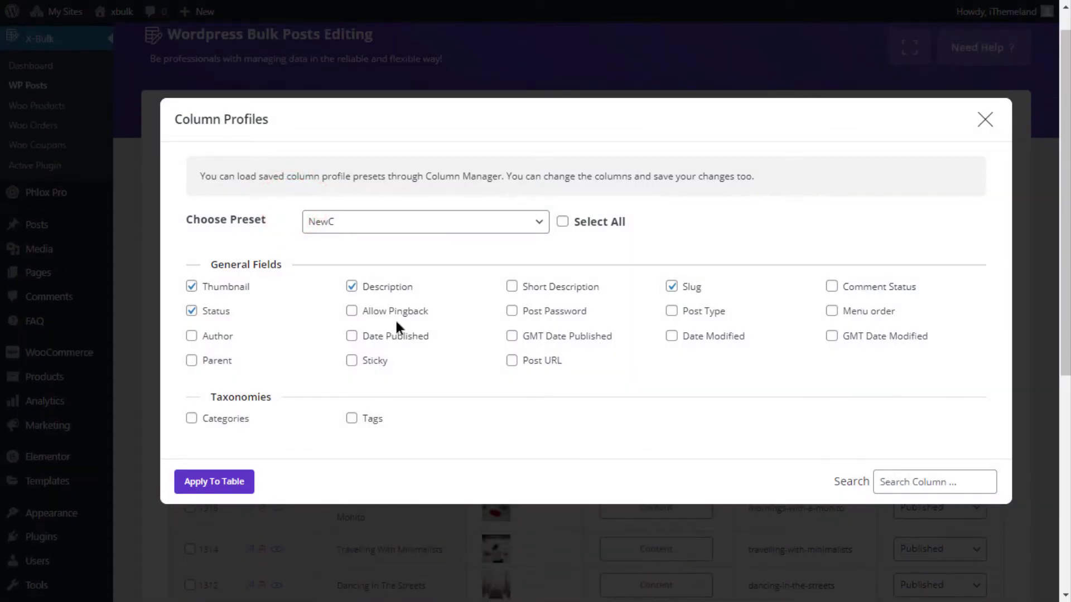
click(523, 287)
click(832, 286)
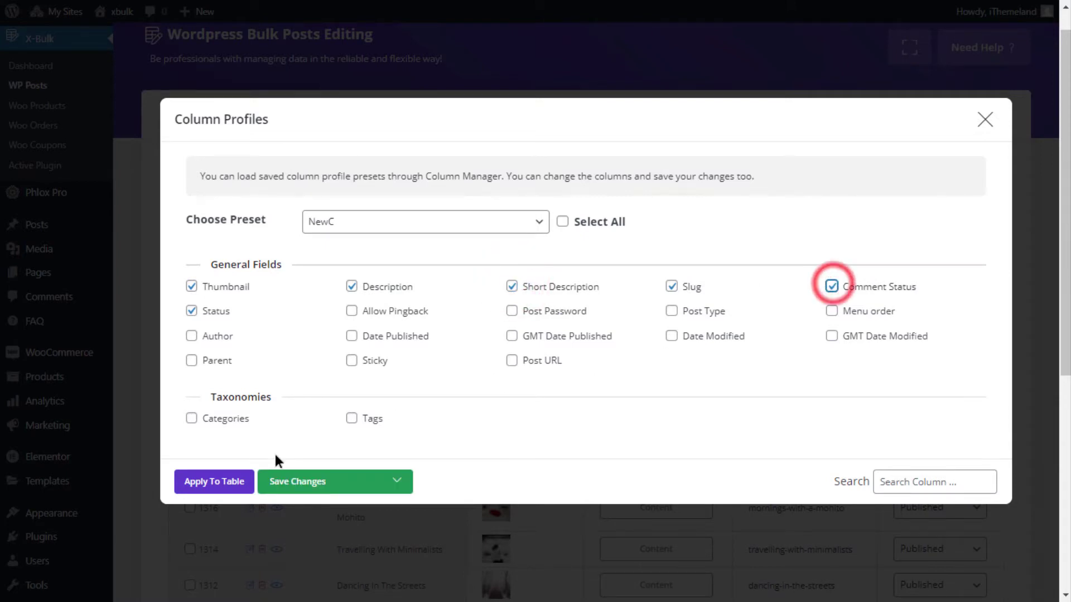
click(214, 480)
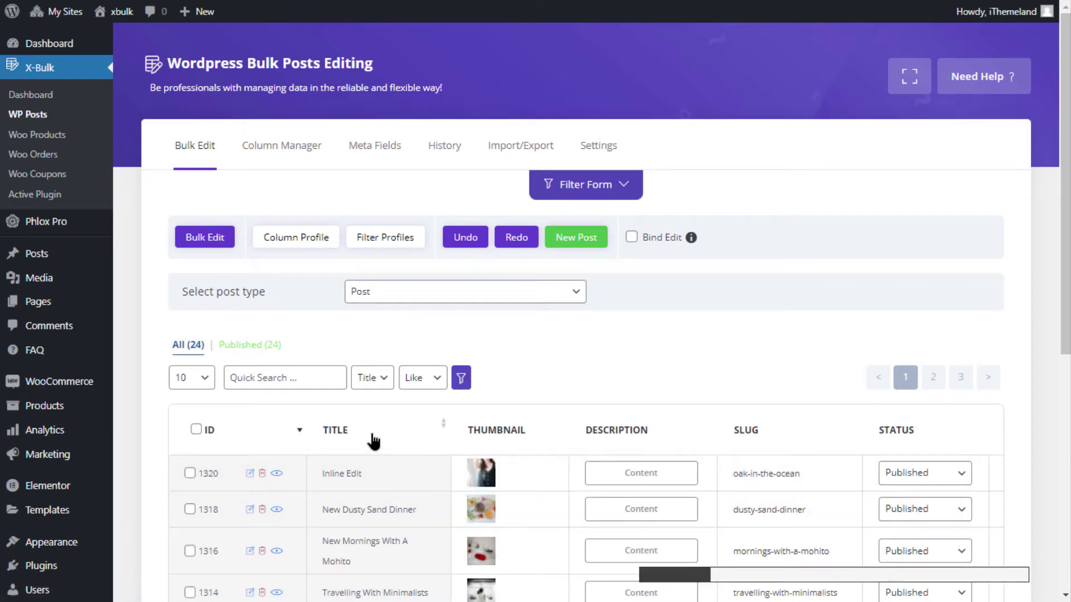
drag(669, 575, 1040, 576)
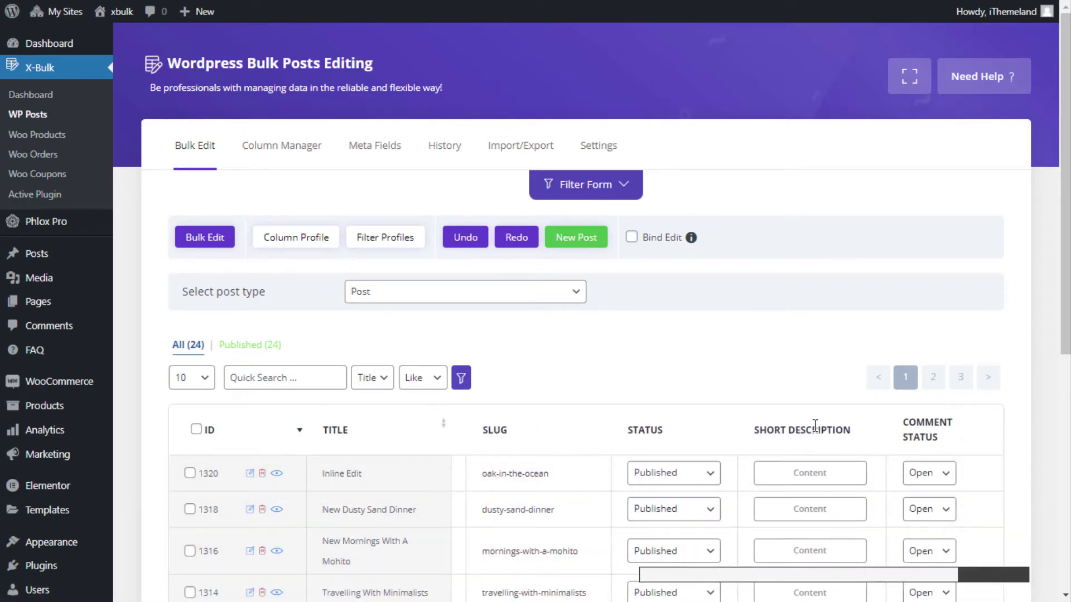
- Check the saved filter profiles, including All Posts, and close the list
click(378, 240)
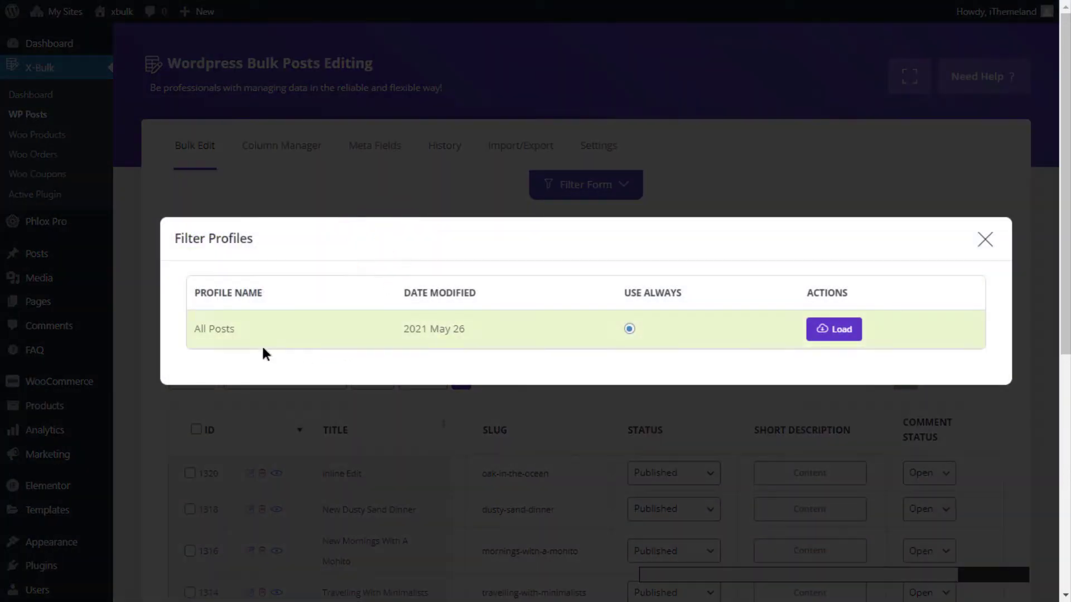
click(848, 334)
click(987, 241)
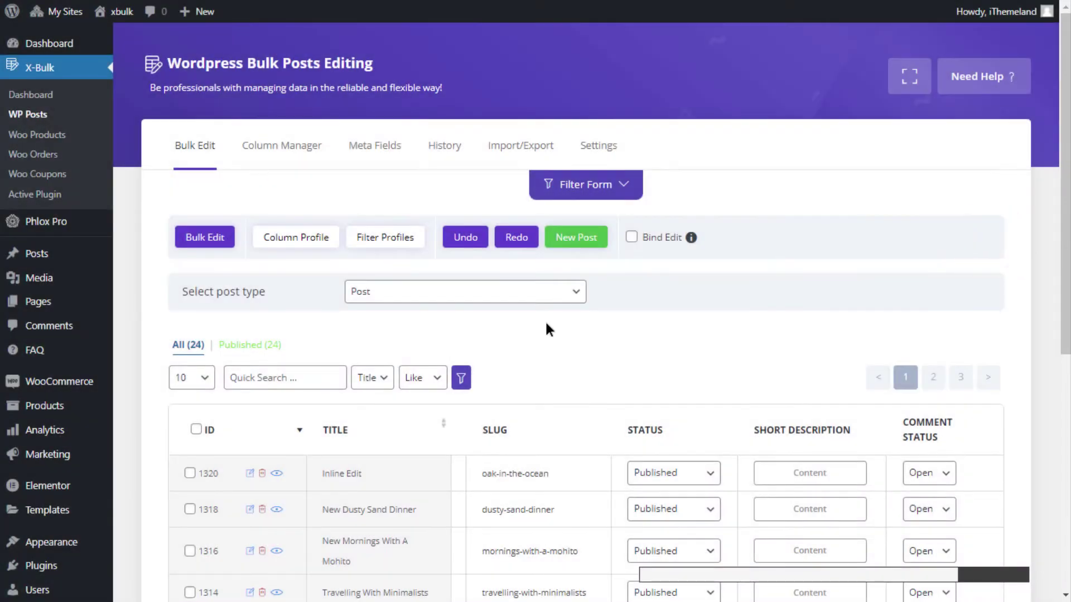
- Change the title of post 1320 to "Inline Edit Posts" directly in the posts table
scroll(547, 321, down, 3)
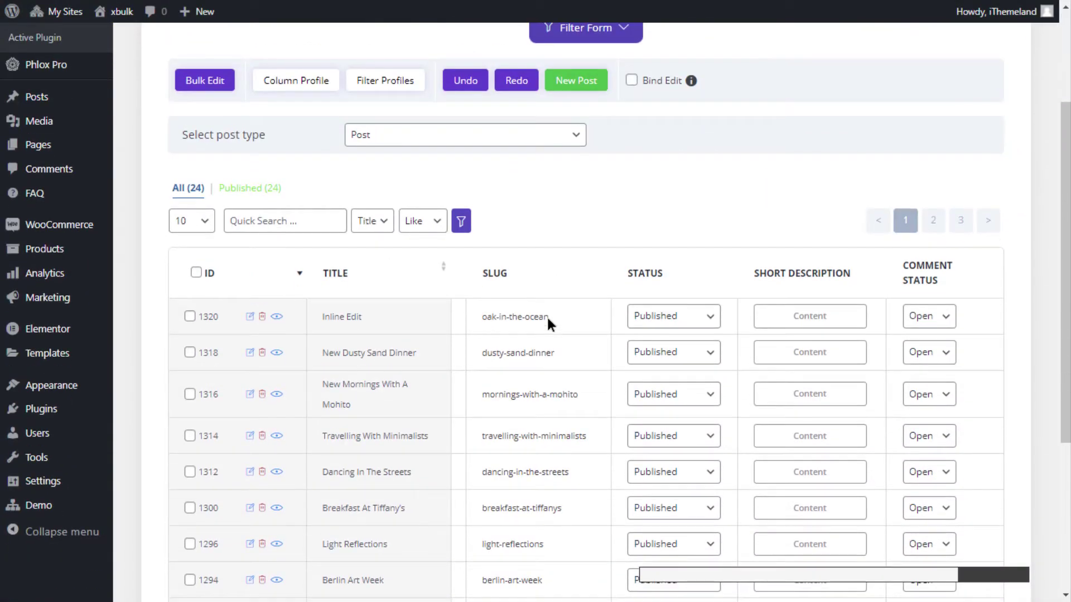
scroll(443, 399, up, 3)
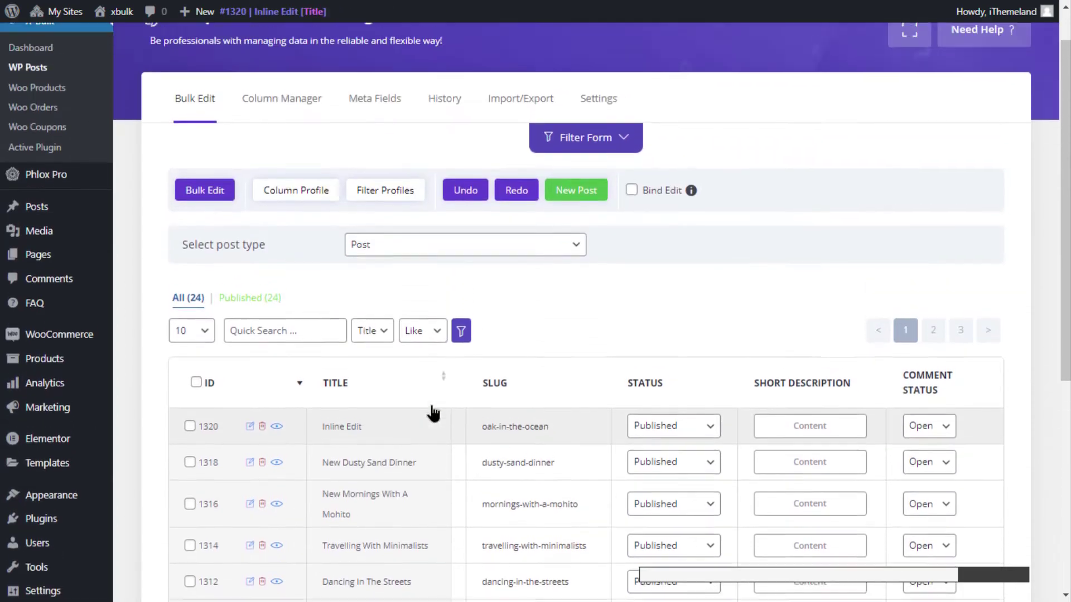
scroll(566, 381, down, 2)
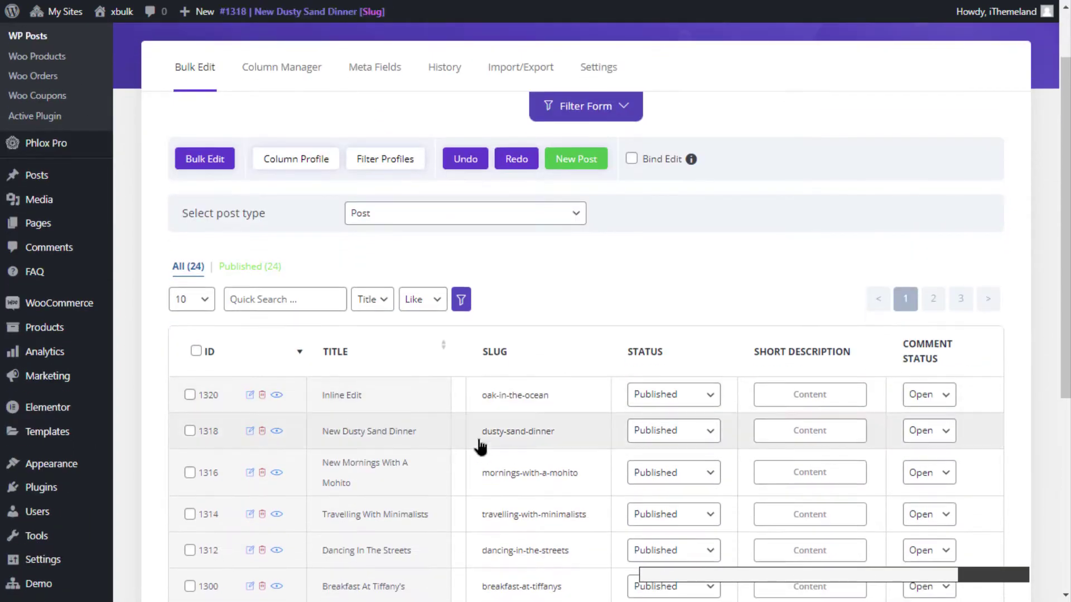
drag(1005, 574, 647, 580)
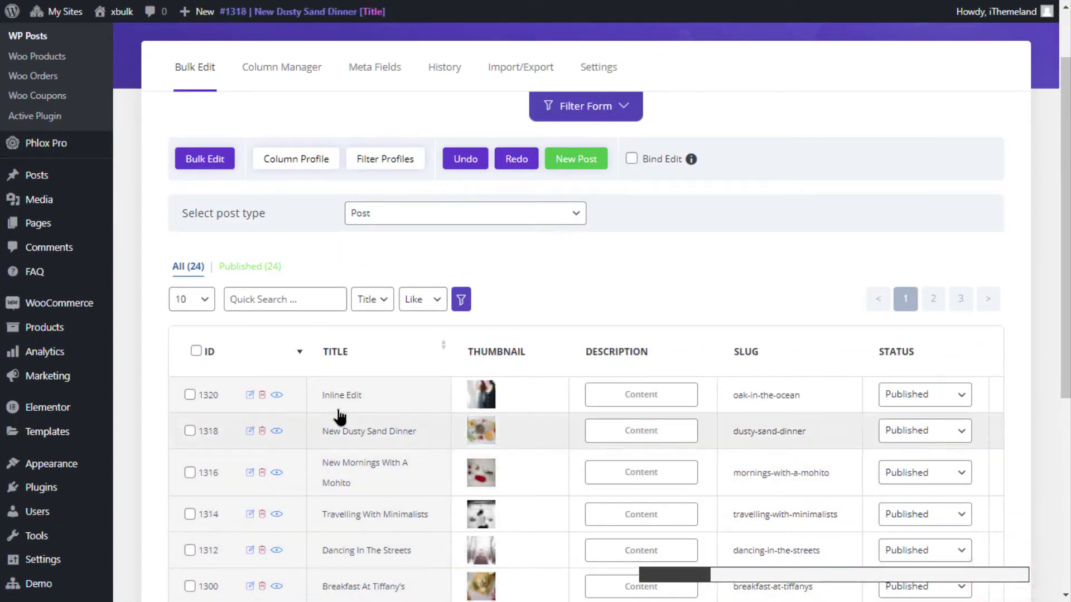
scroll(411, 411, down, 2)
click(360, 315)
click(390, 314)
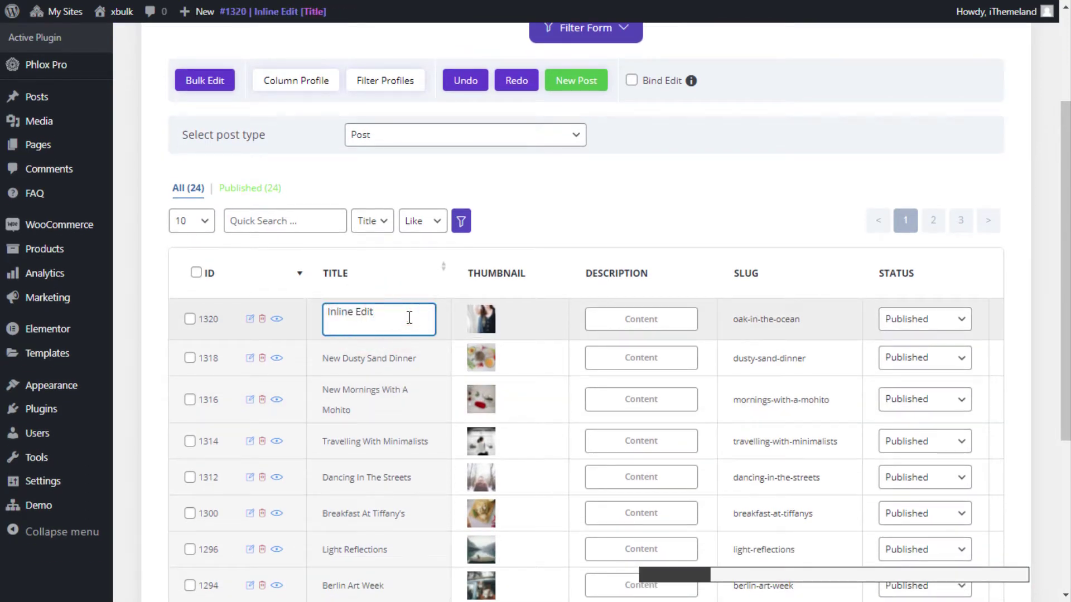
text(Posts)
key(Return)
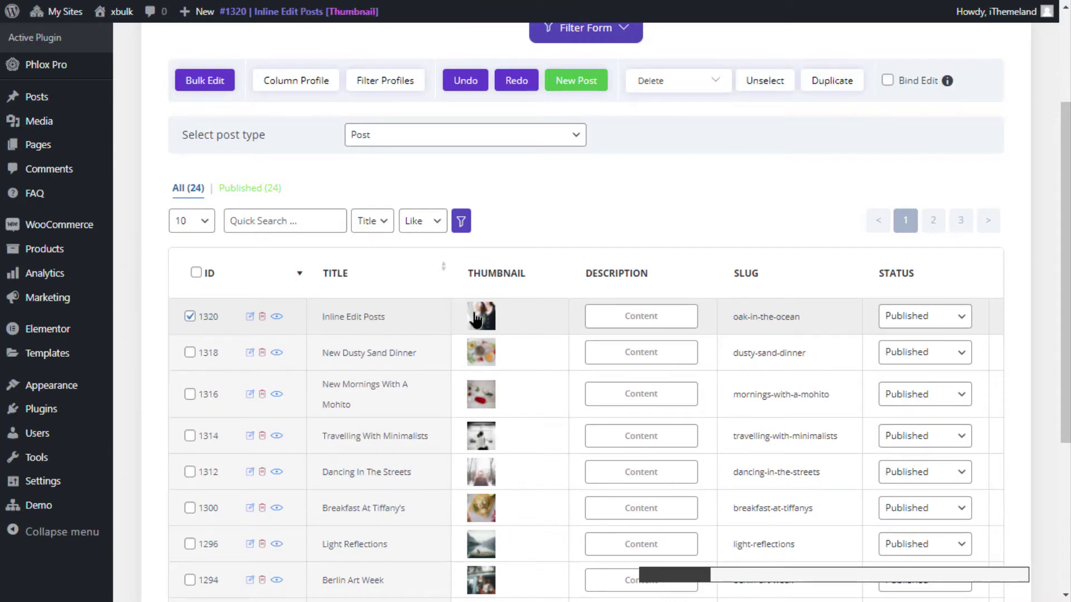
- Replace the thumbnail of post 1320 with blog-image-19.jpg from the media library and apply the change
click(475, 316)
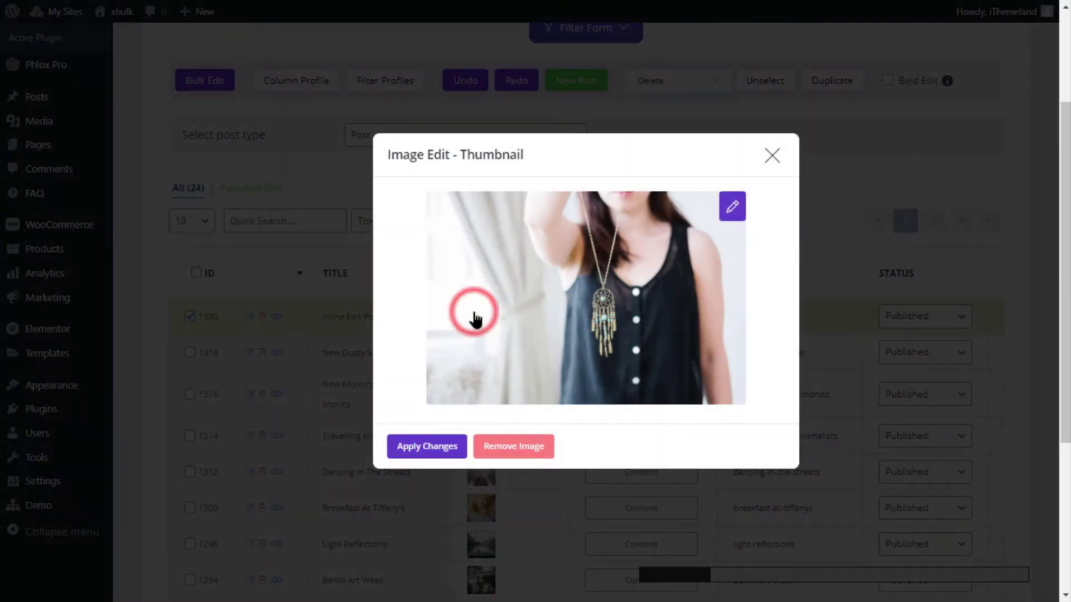
click(733, 209)
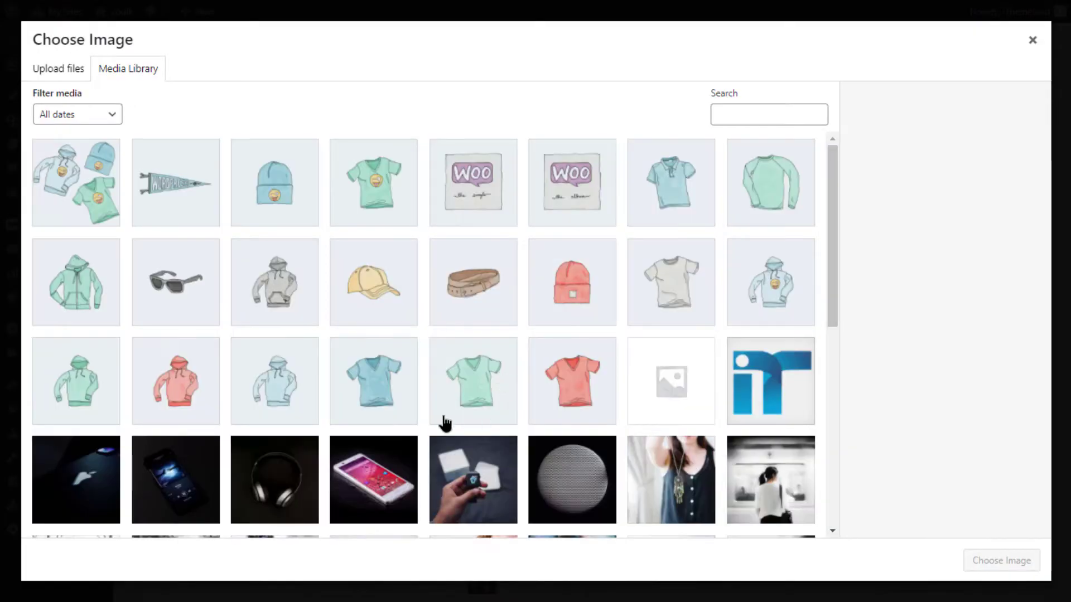
click(769, 488)
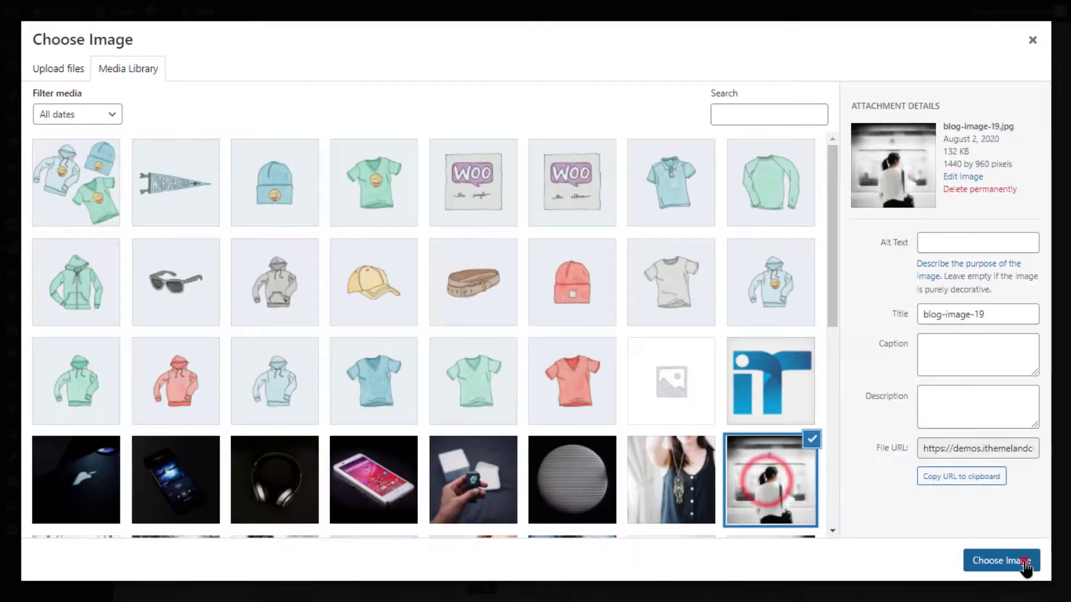
click(1022, 562)
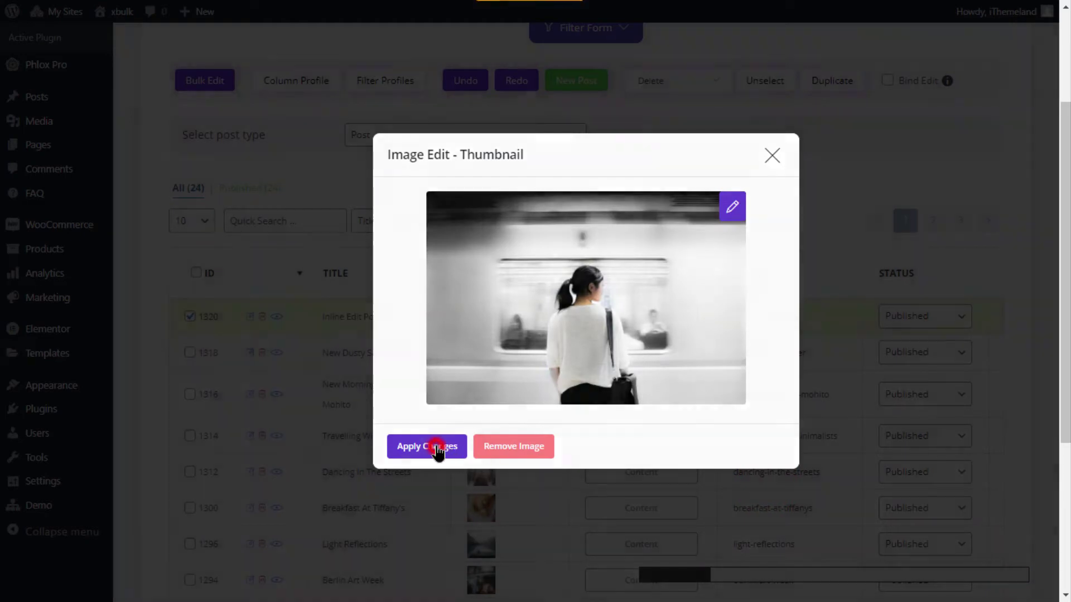
click(438, 448)
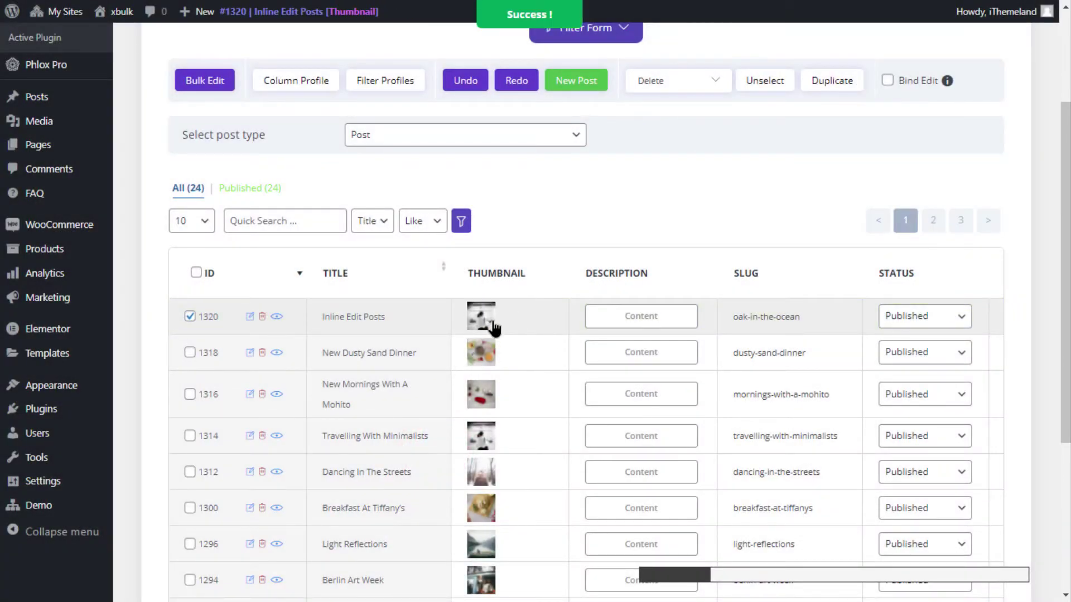
- Set the description of post 1320 to "This is post's content" and apply the change
click(658, 313)
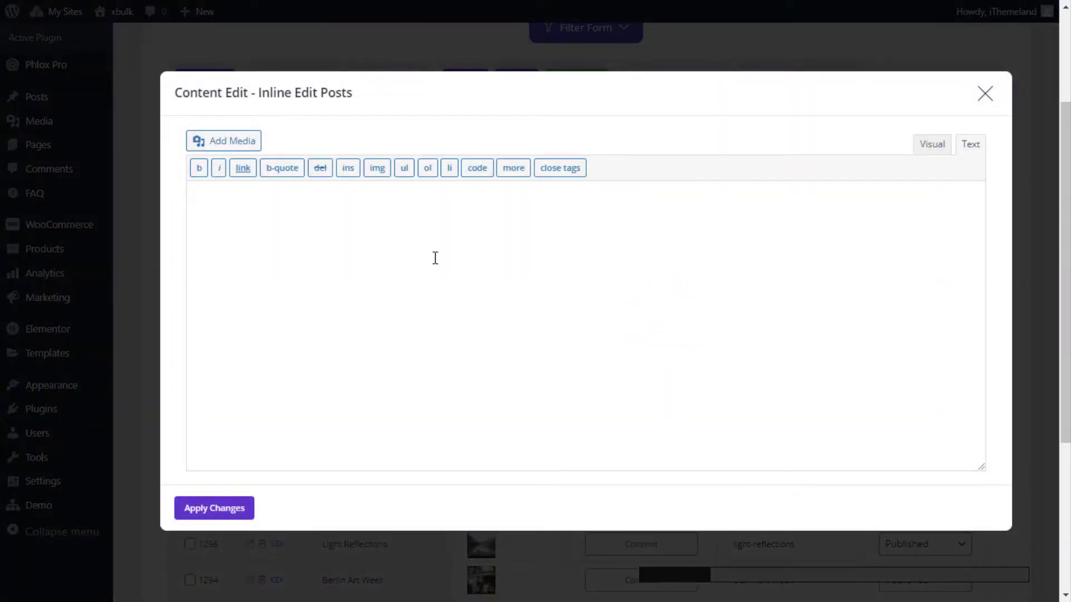
click(435, 257)
text(This is post's content)
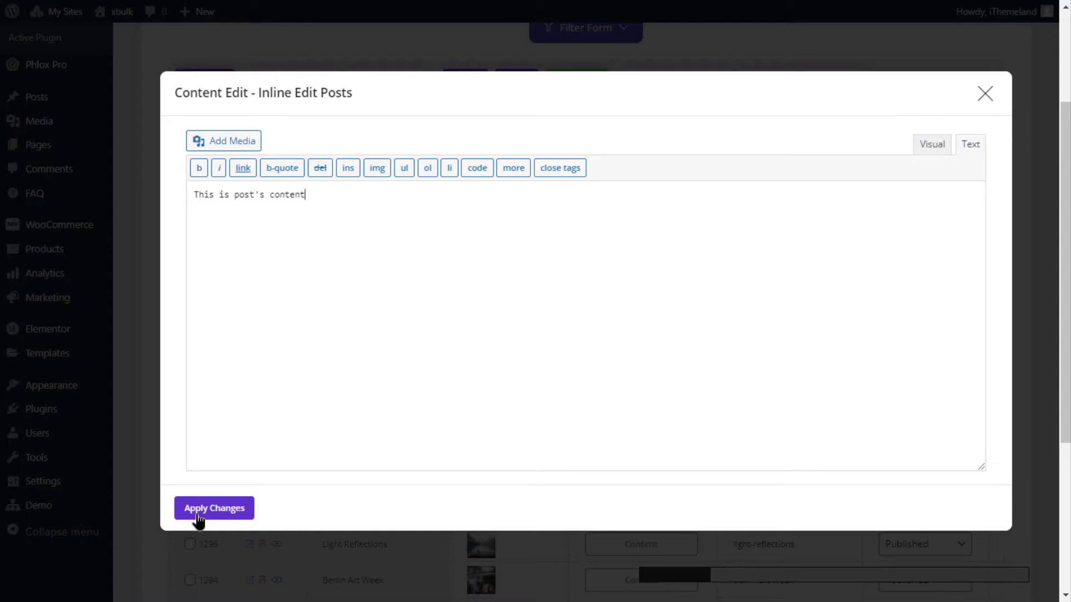
click(198, 518)
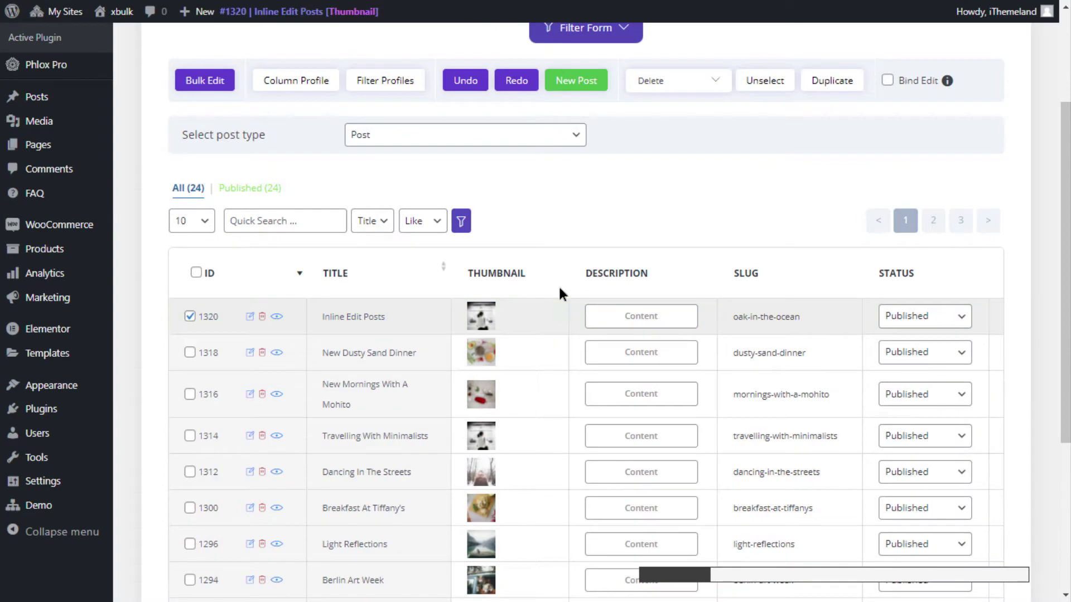
- Reopen the description of post 1320 to check its saved text, close it, and view the table's remaining columns
scroll(624, 215, up, 2)
click(644, 390)
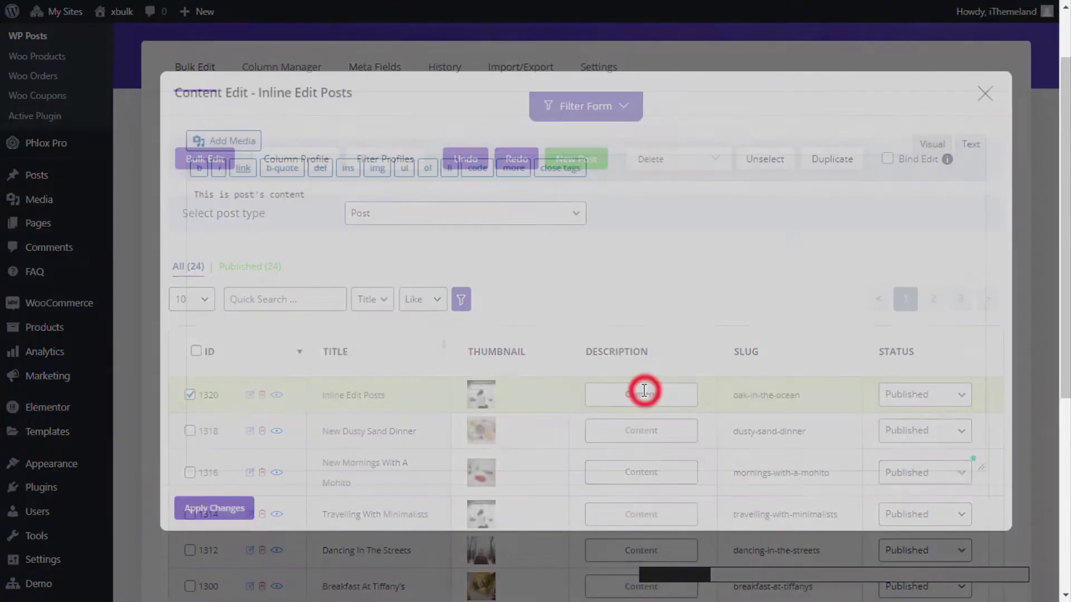
click(985, 93)
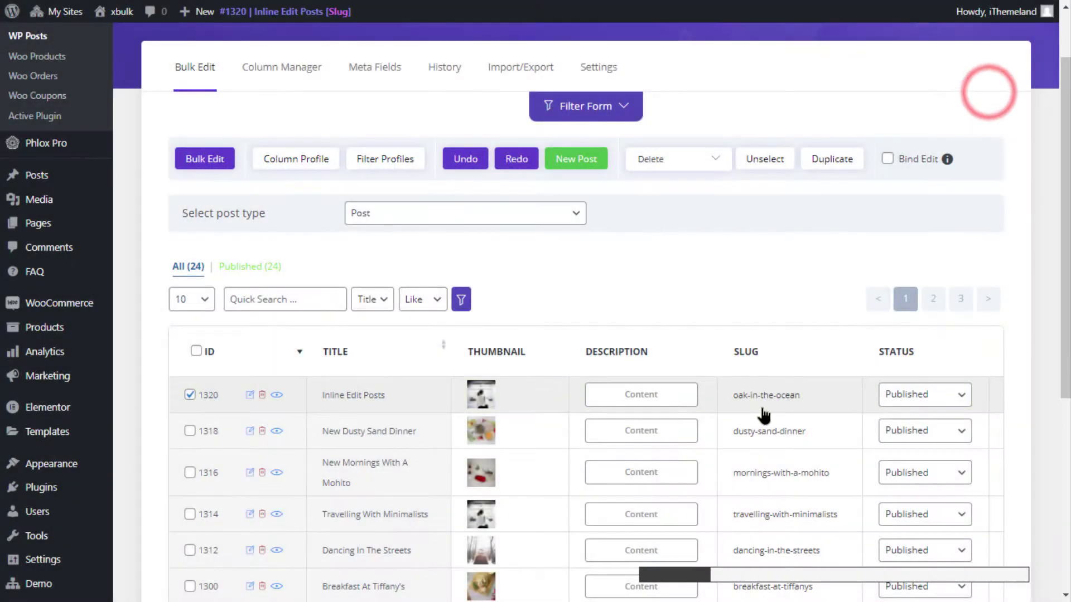
mouse_move(681, 575)
mouse_down()
mouse_move(996, 583)
mouse_move(669, 574)
mouse_up()
click(703, 395)
click(620, 393)
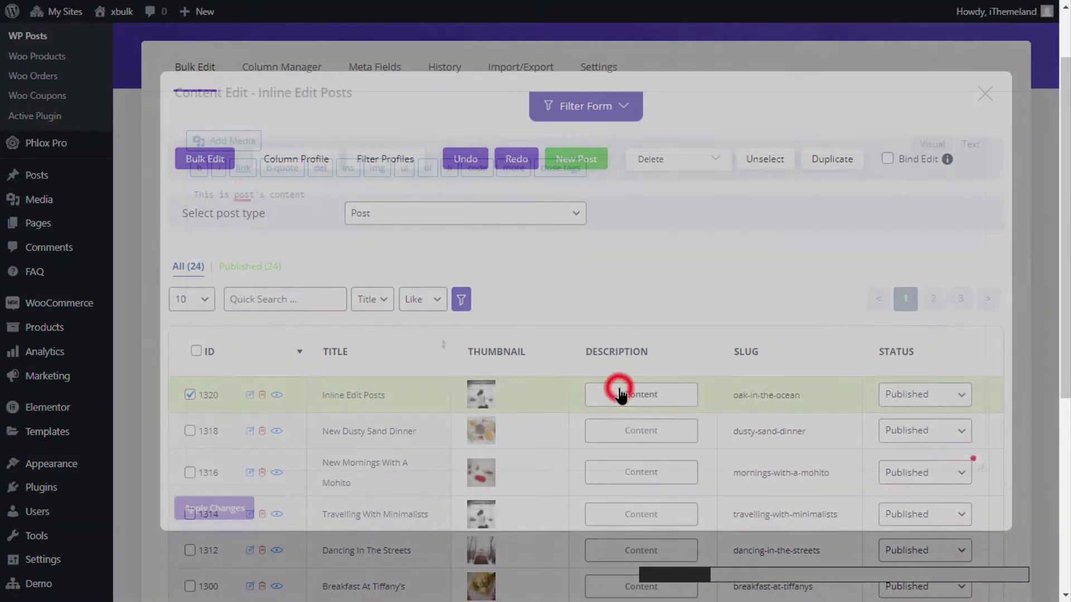
click(984, 93)
drag(662, 576, 980, 577)
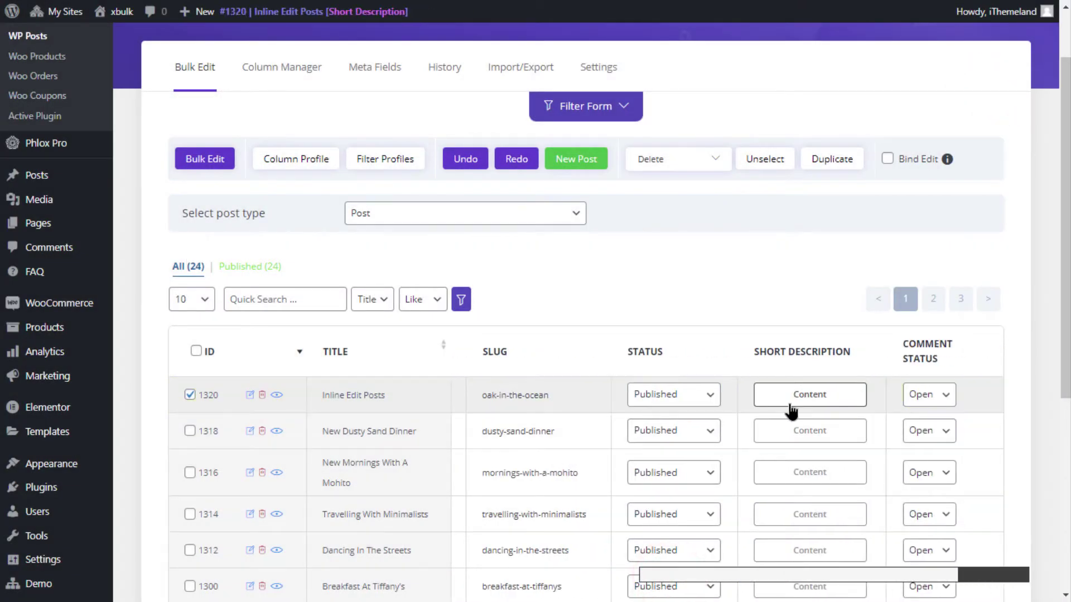
- Bulk edit posts 1320, 1318 and 1316 to append "-POST" to their titles, and undo that bulk edit
scroll(792, 412, down, 1)
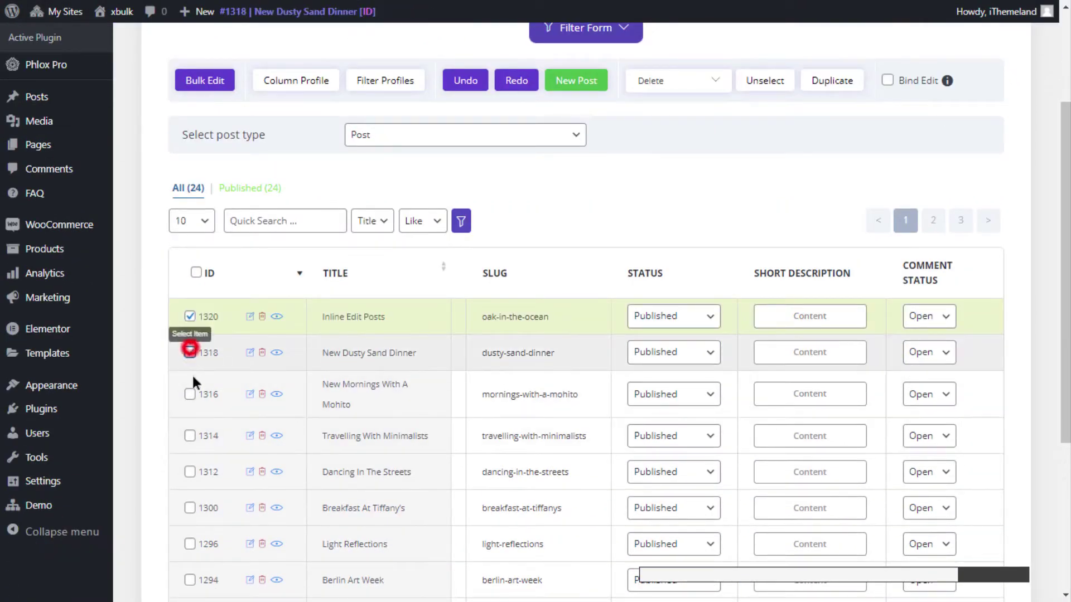
click(190, 393)
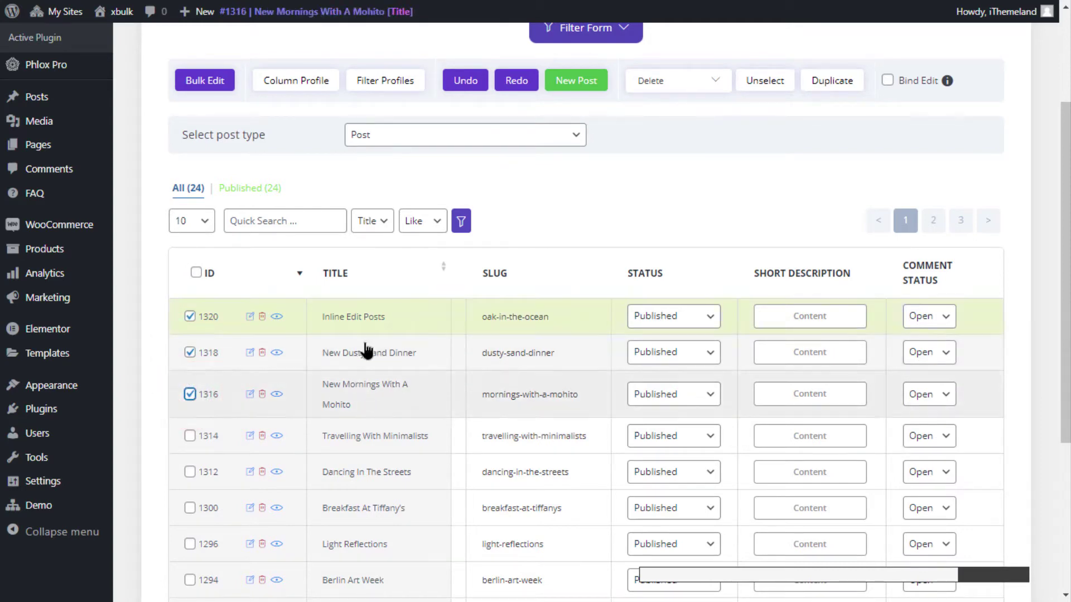
click(216, 80)
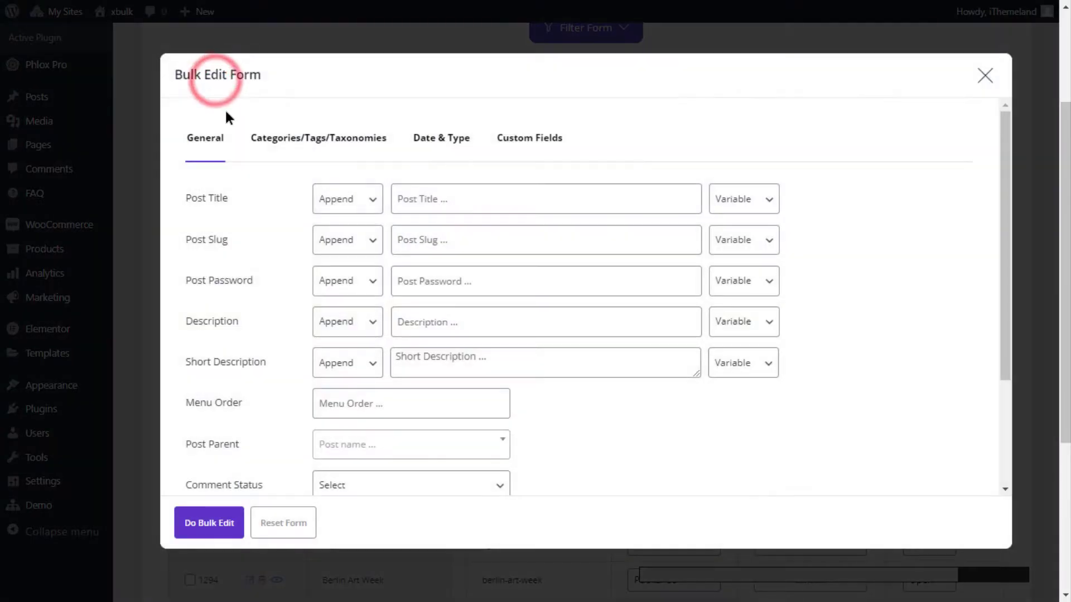
click(353, 202)
click(360, 203)
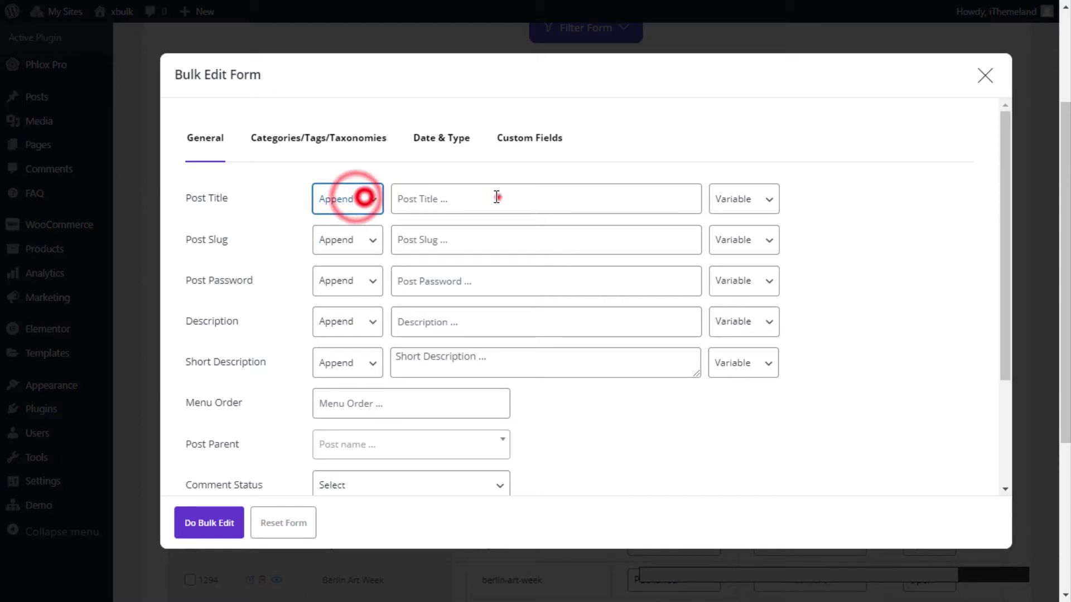
click(497, 197)
text(-POST)
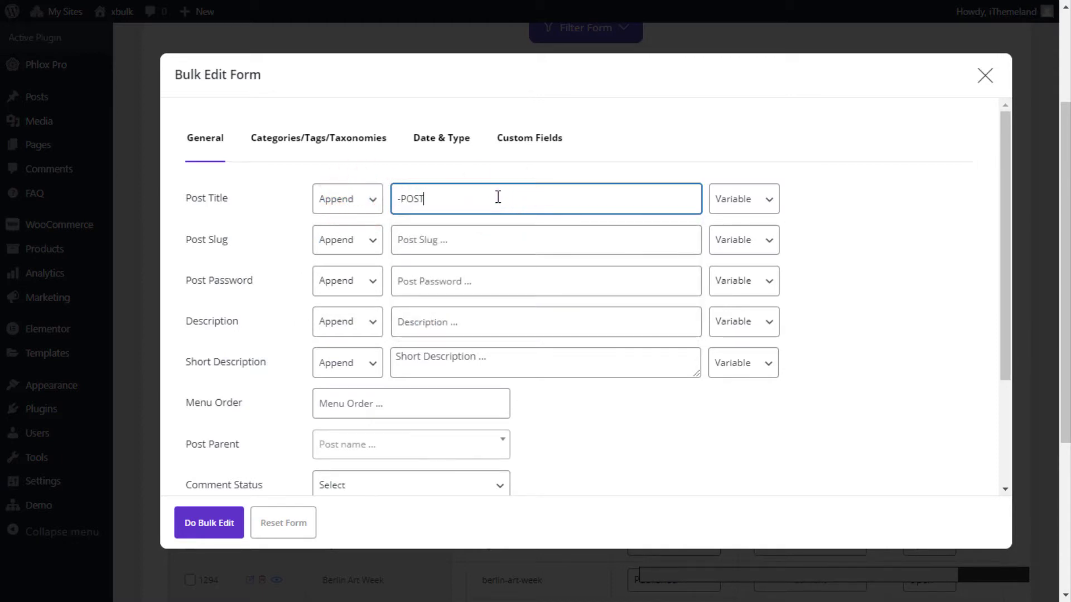
click(205, 522)
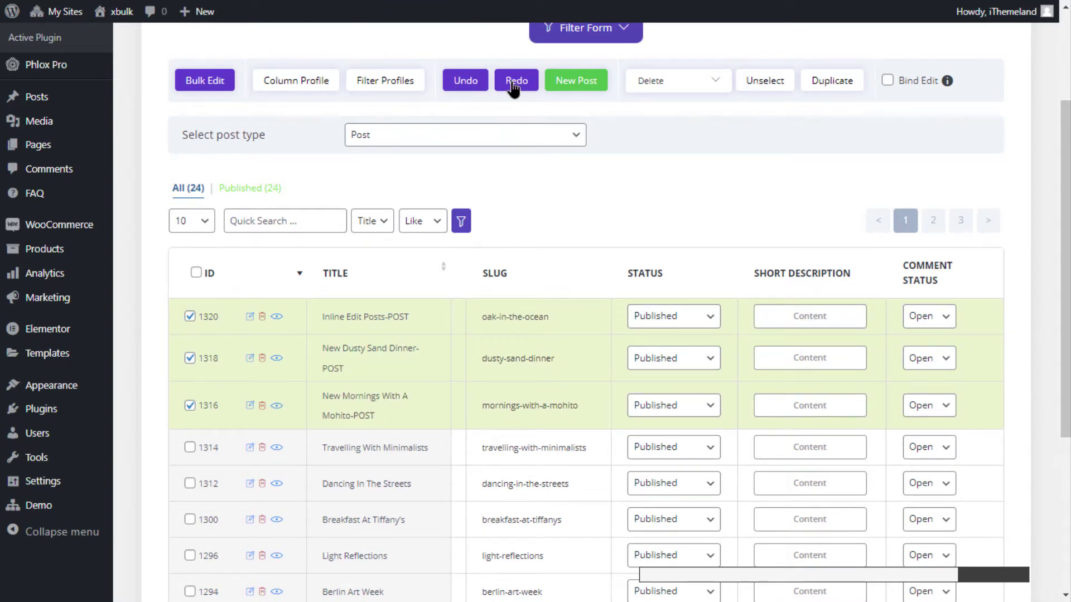
click(465, 84)
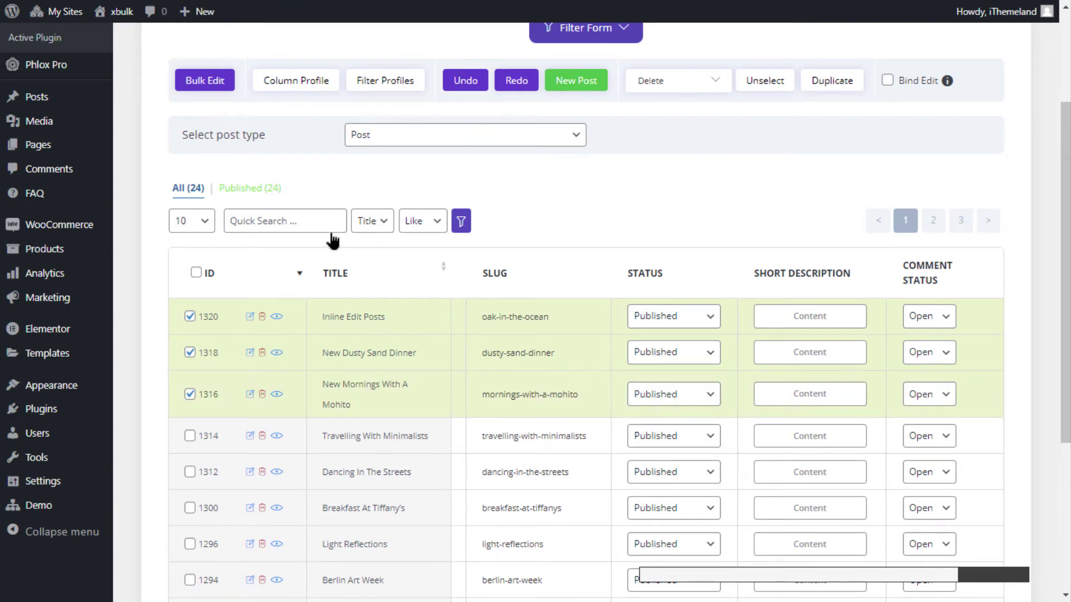
- Filter the posts to those with a title like "inline" and reset the filter
scroll(629, 189, up, 2)
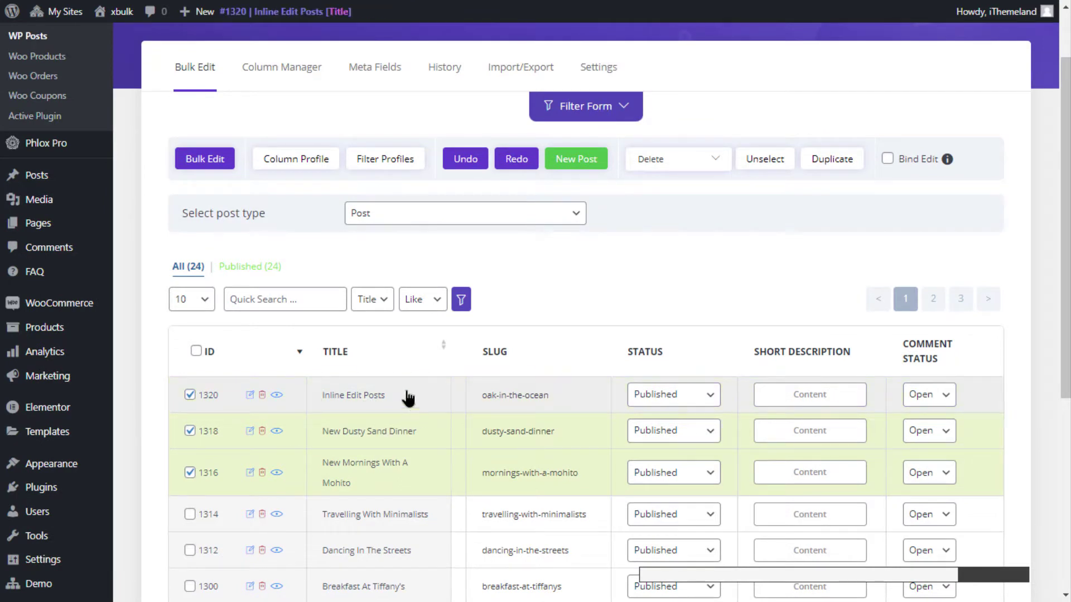
click(574, 109)
click(424, 224)
text(inline)
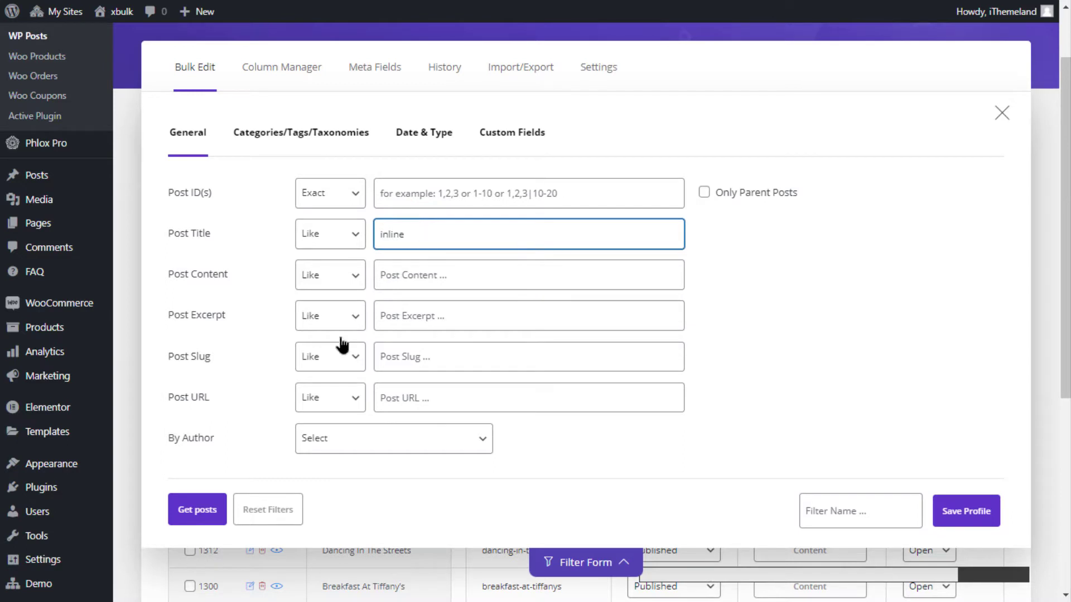
click(214, 515)
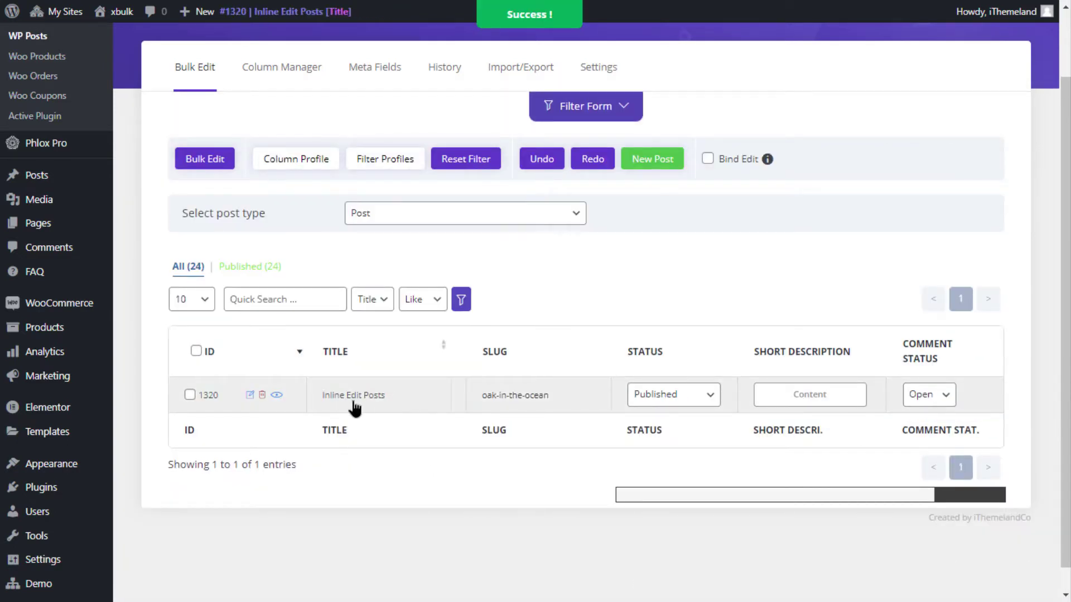
click(469, 160)
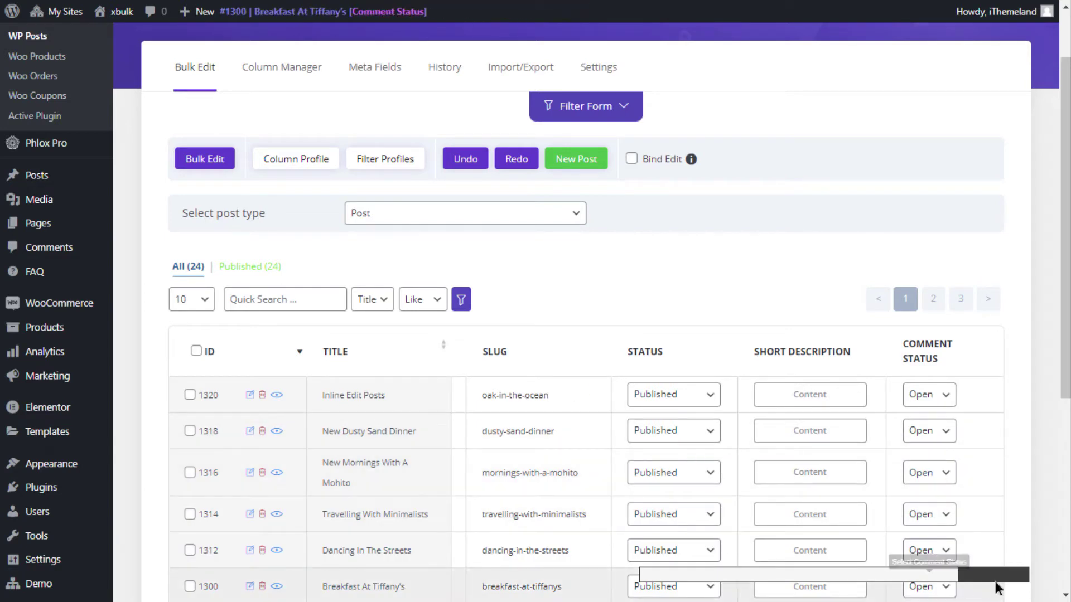
- Create 1 new post from the bulk editor
drag(996, 580, 678, 577)
click(590, 159)
click(470, 295)
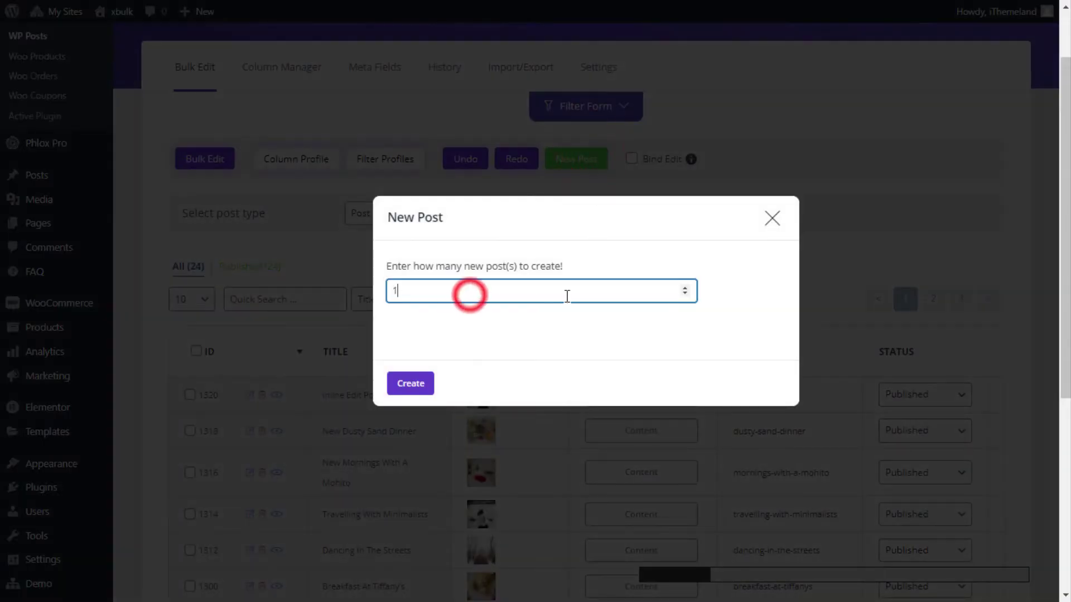
click(685, 287)
click(685, 288)
double_click(605, 289)
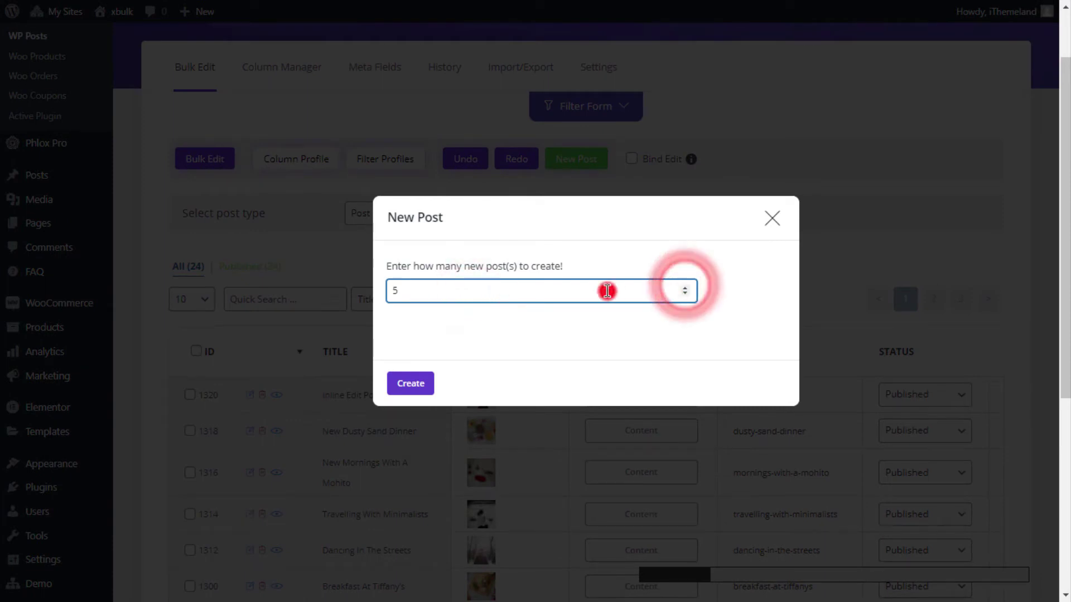
text(1)
click(402, 383)
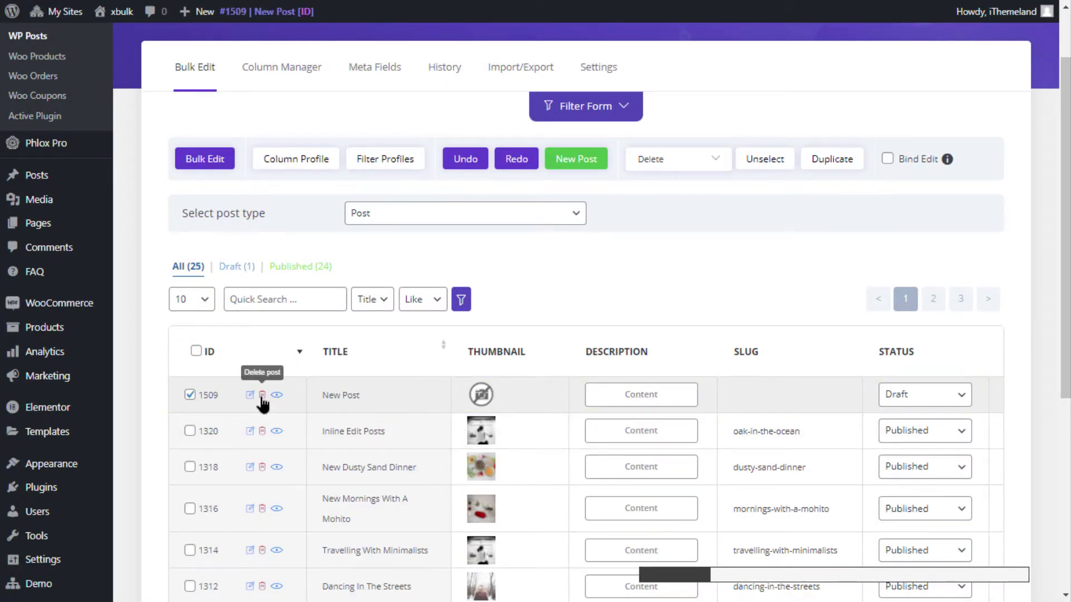
- Permanently delete the selected new post and confirm the deletion
click(716, 159)
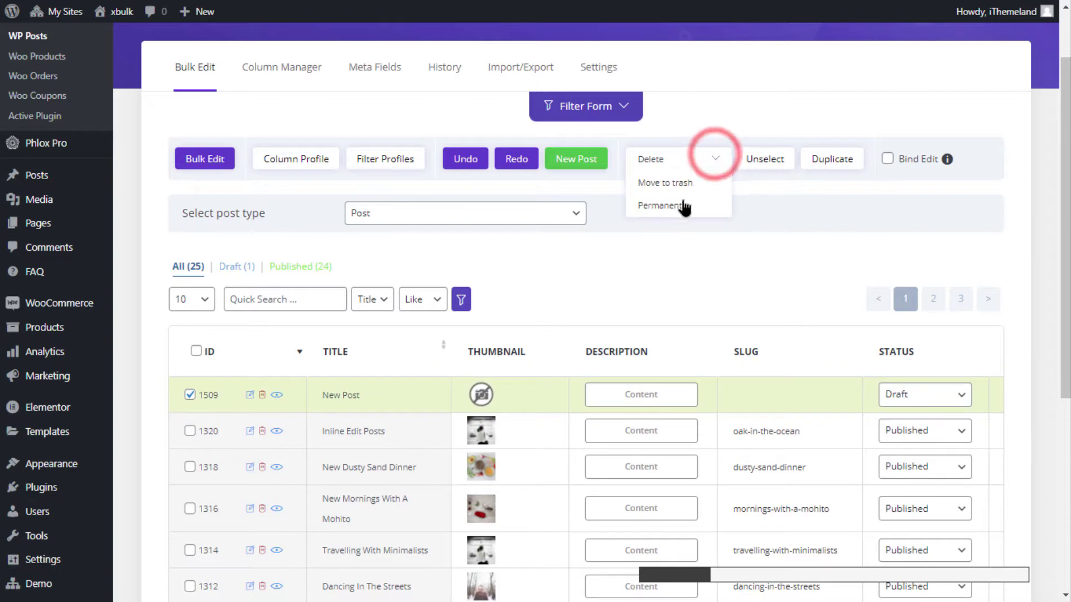
click(690, 206)
click(559, 371)
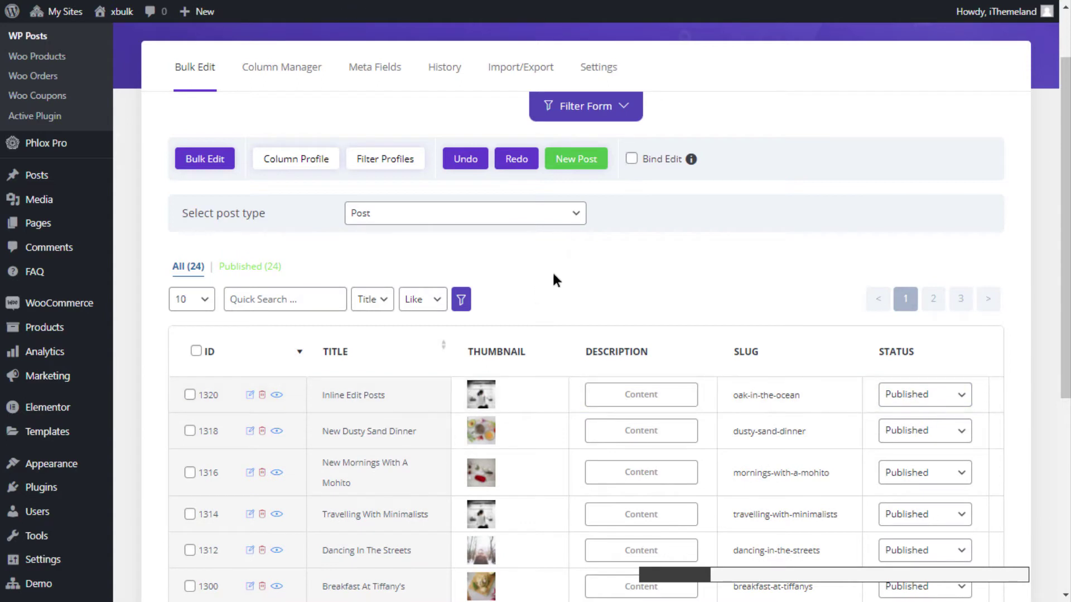
- Select posts 1320 and 1318, enable Bind Edit, and change the title of both to "same title"
click(189, 395)
click(190, 431)
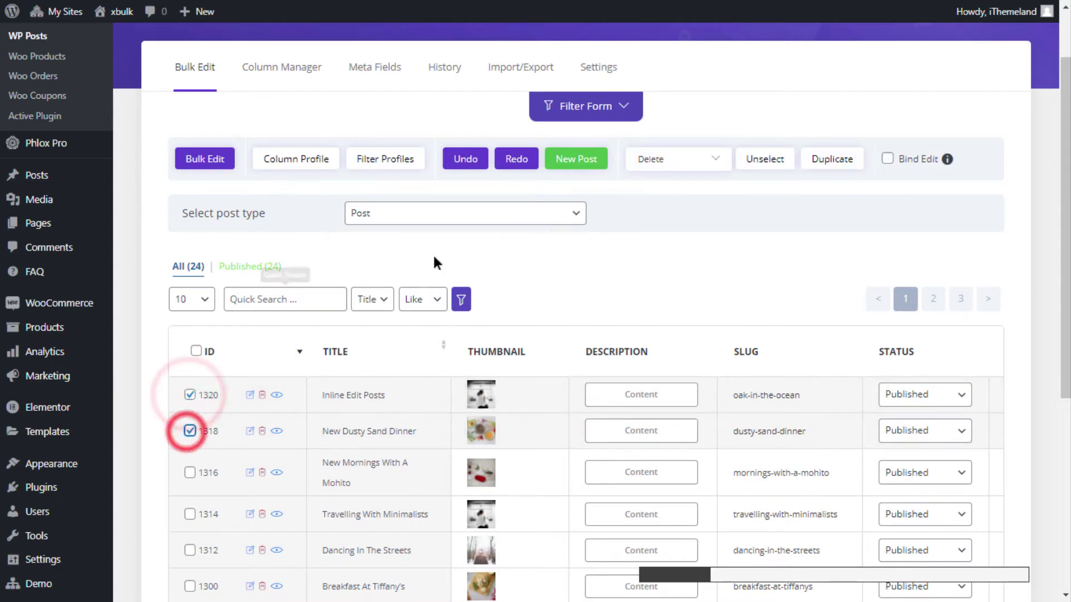
click(888, 160)
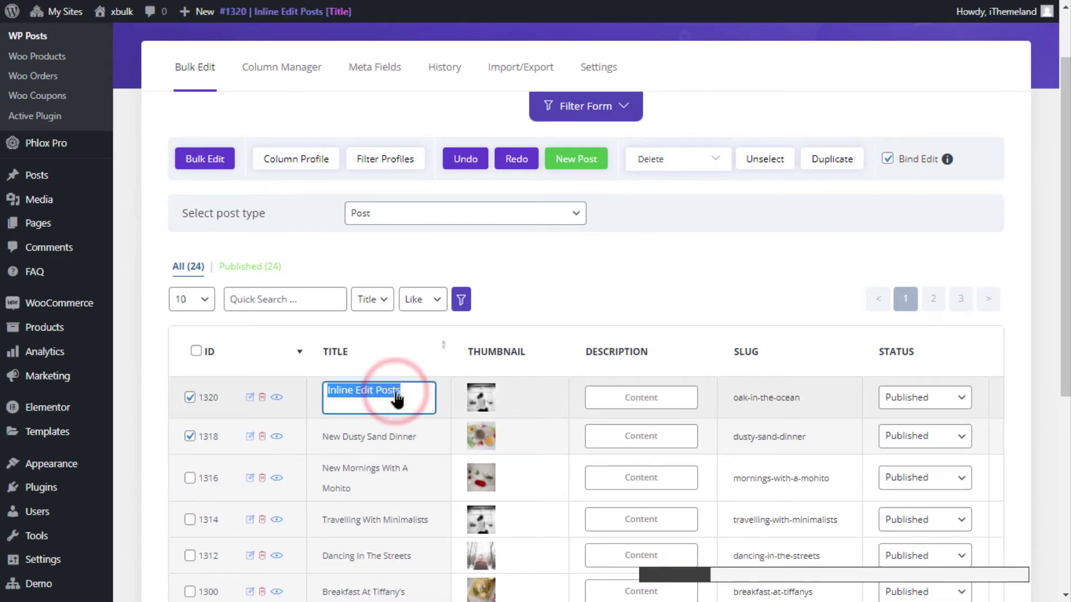
text(same title)
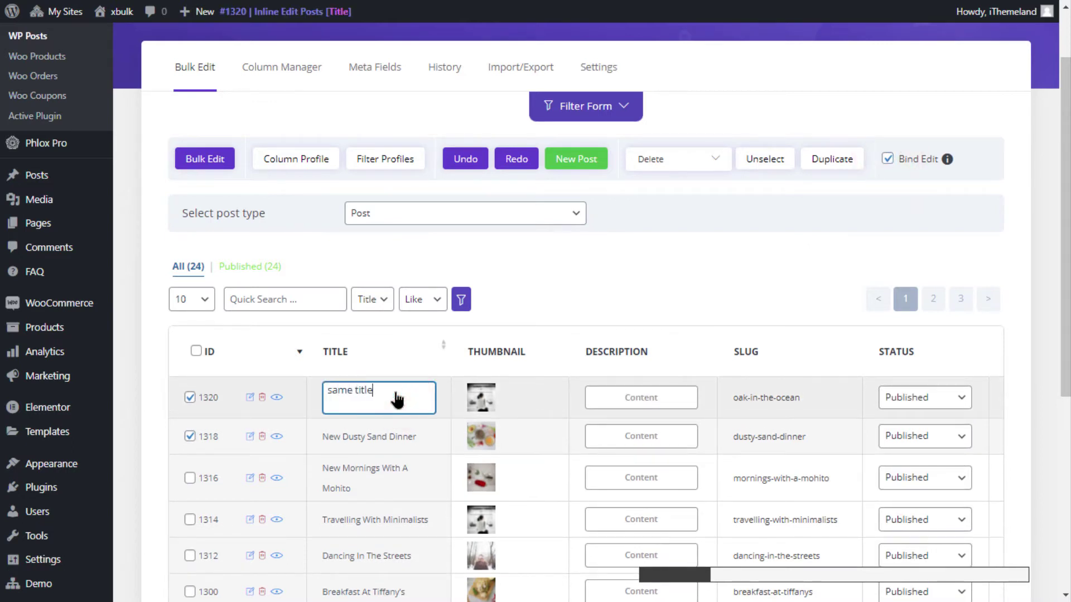
key(Return)
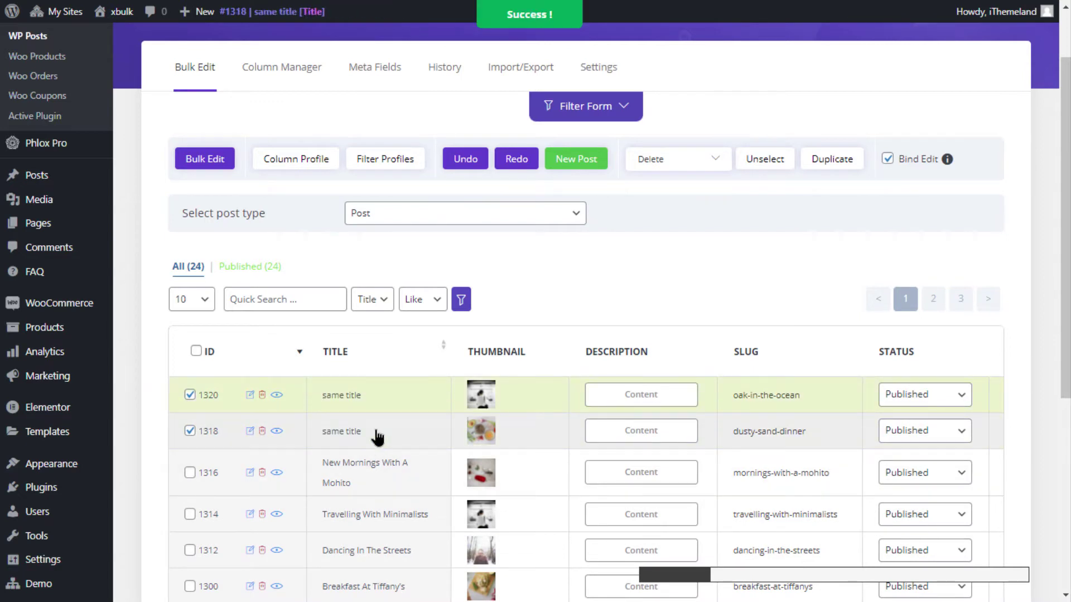
- Switch the post type to Page and view the pages table
click(482, 213)
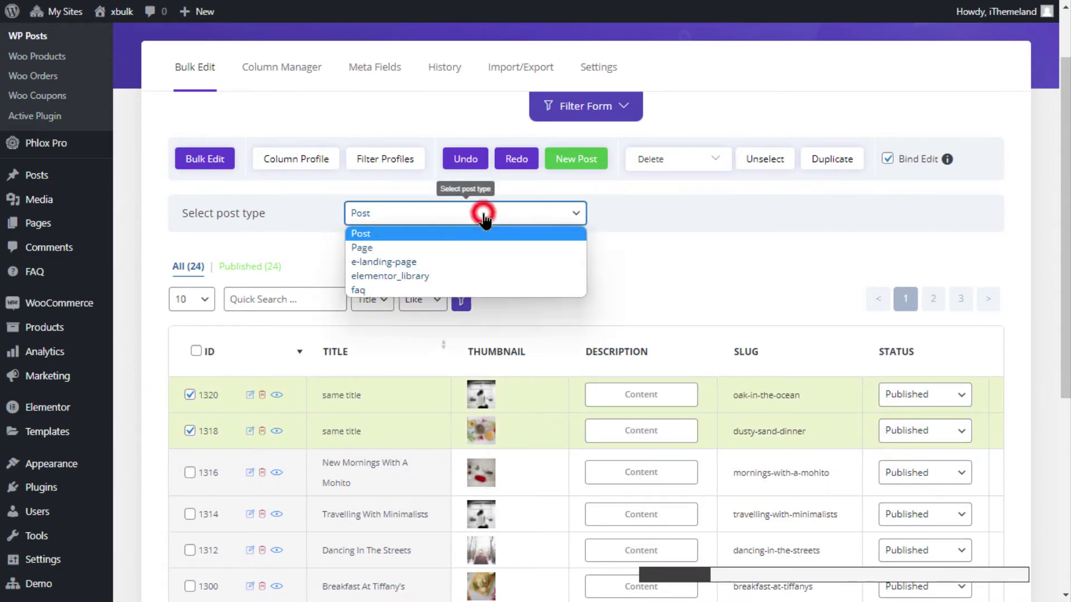
click(450, 251)
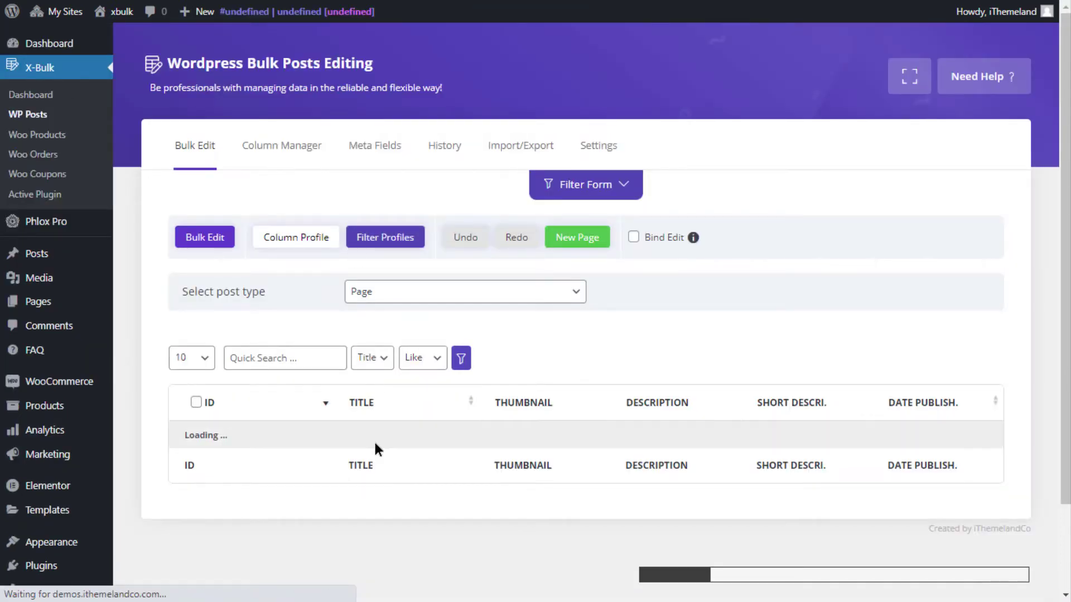
scroll(374, 439, down, 2)
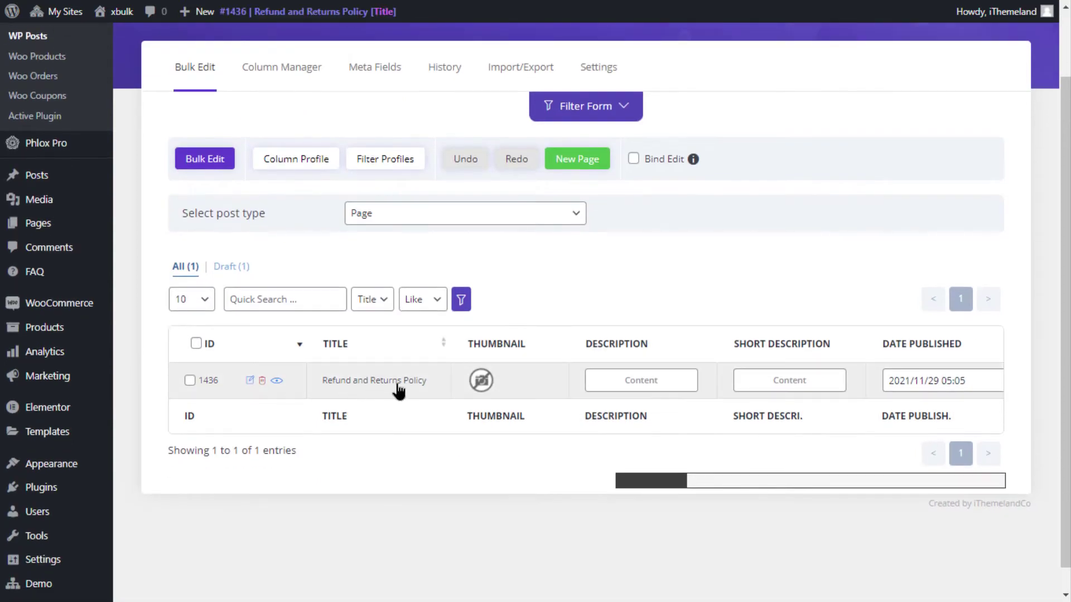
scroll(398, 391, up, 2)
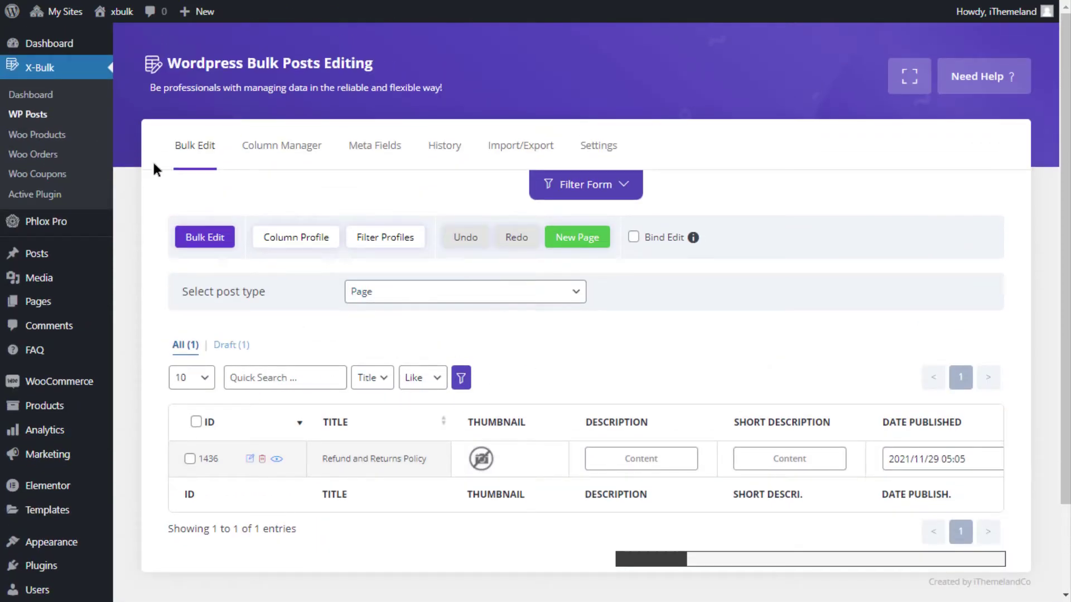
- Open the Woo Products bulk editor and view the product table
click(32, 141)
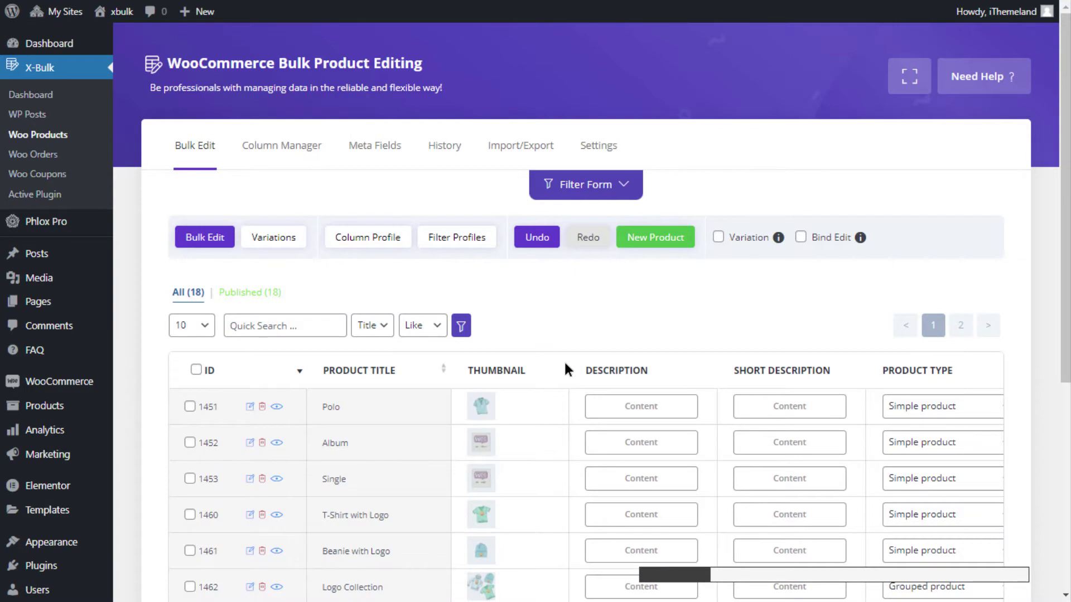
scroll(564, 360, down, 2)
mouse_move(483, 340)
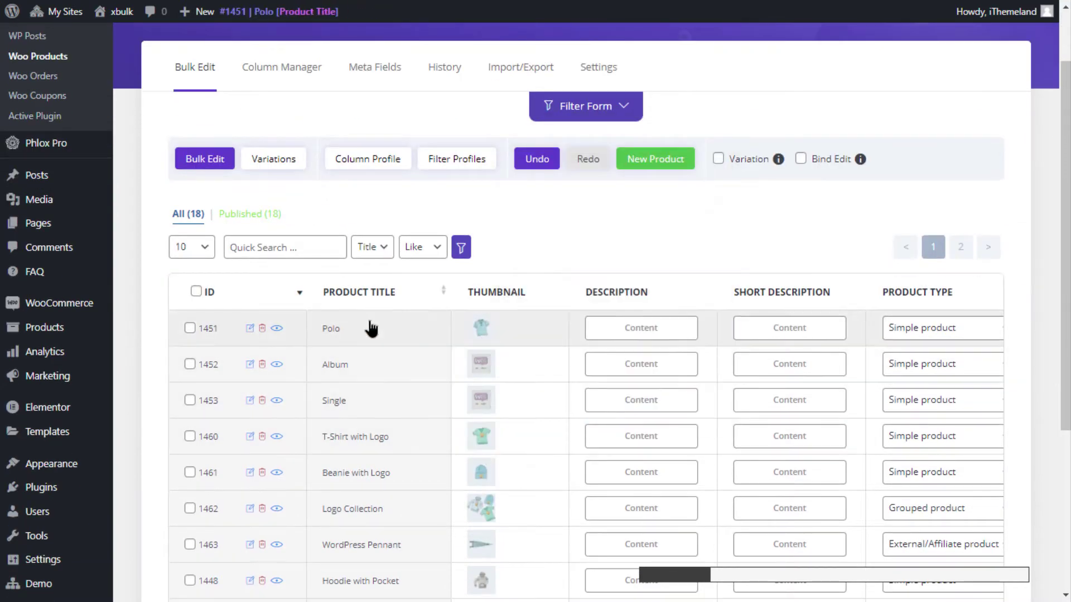
scroll(321, 235, up, 2)
- Examine the product filter form's general, taxonomy, pricing, shipping, stock and type criteria, and close the form
click(600, 186)
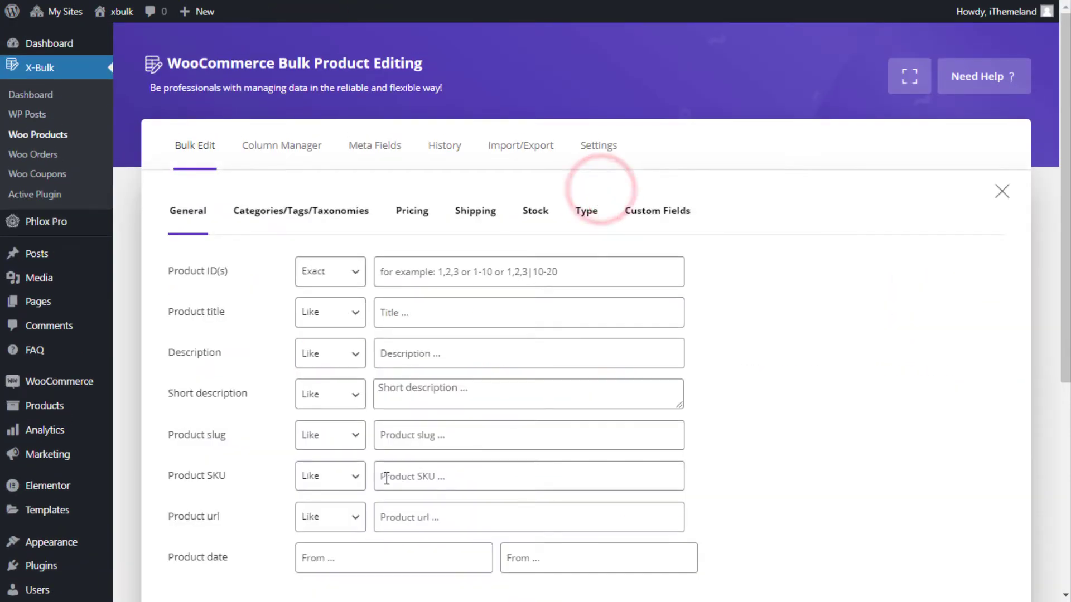
click(294, 210)
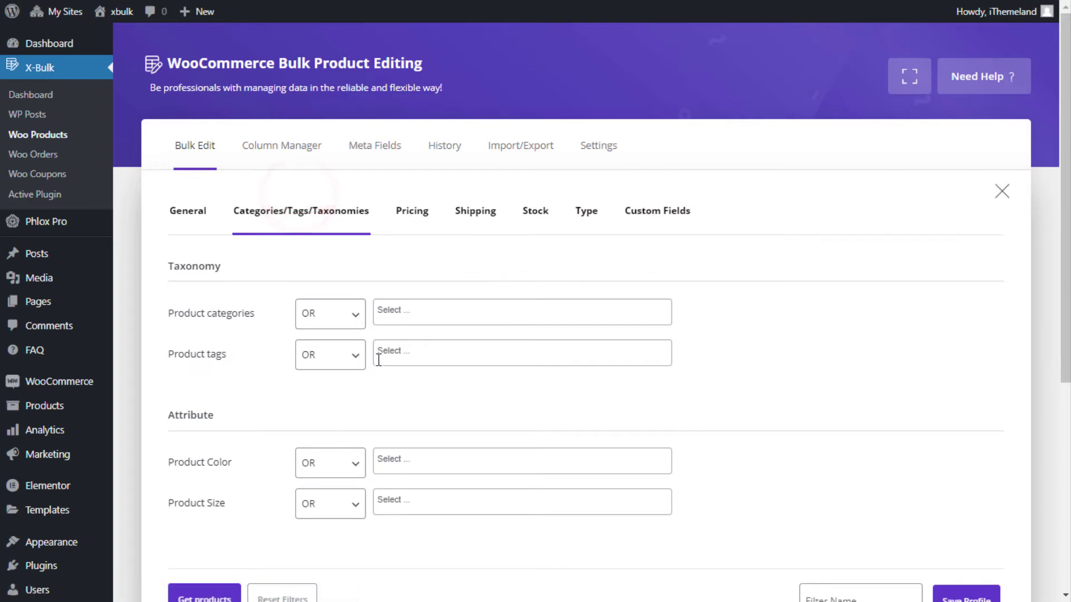
scroll(394, 381, down, 2)
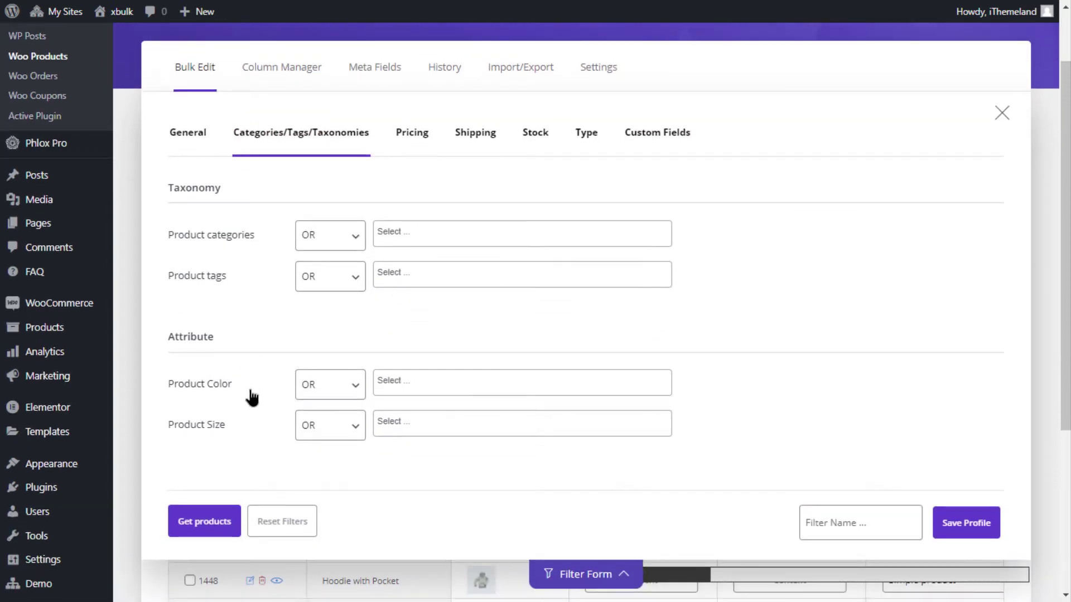
click(415, 135)
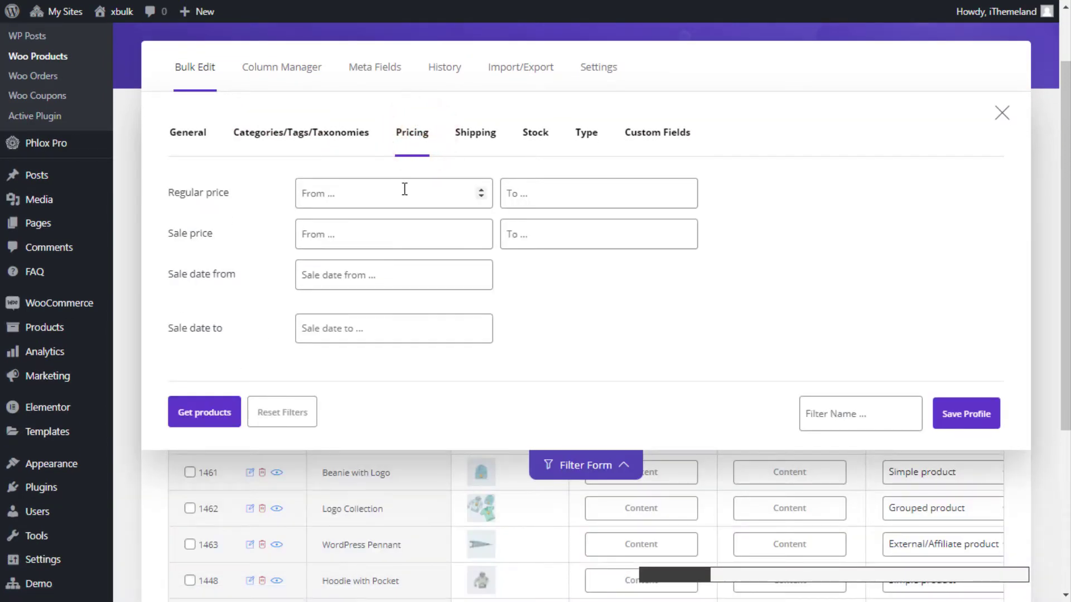
click(479, 141)
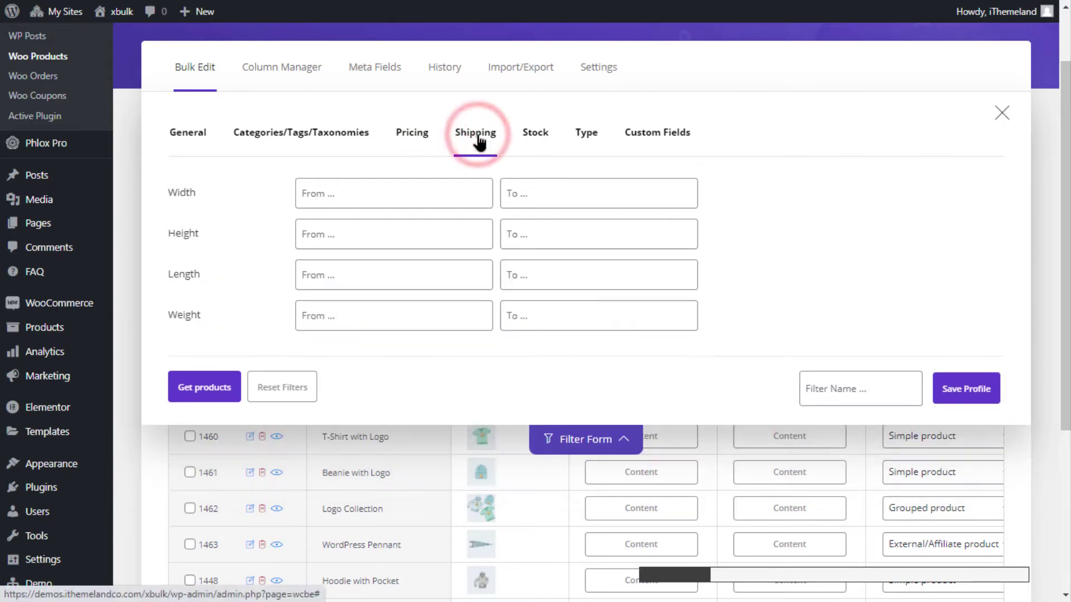
click(540, 139)
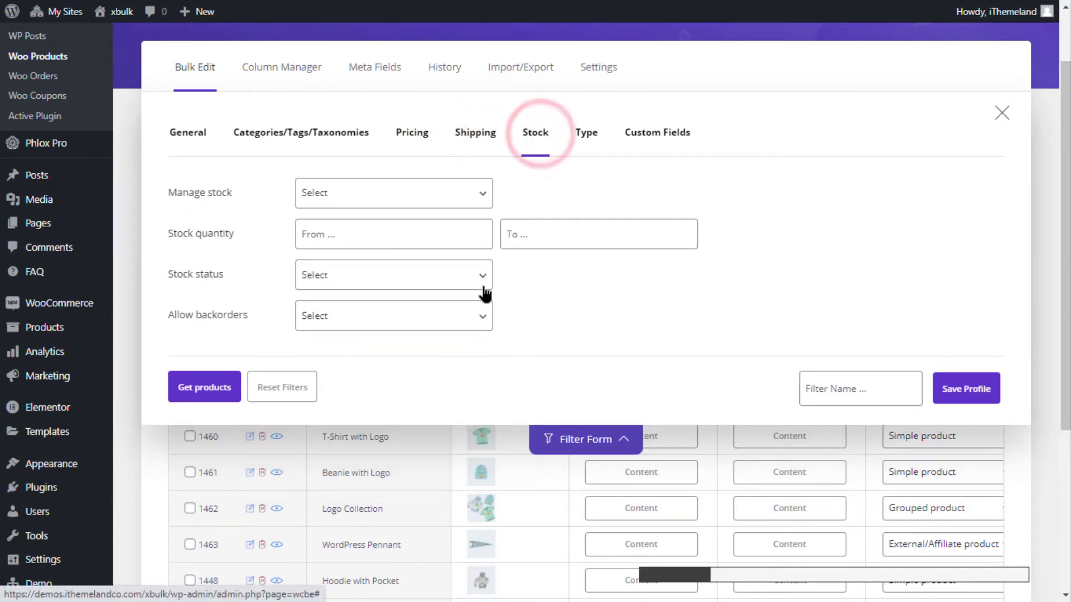
click(580, 135)
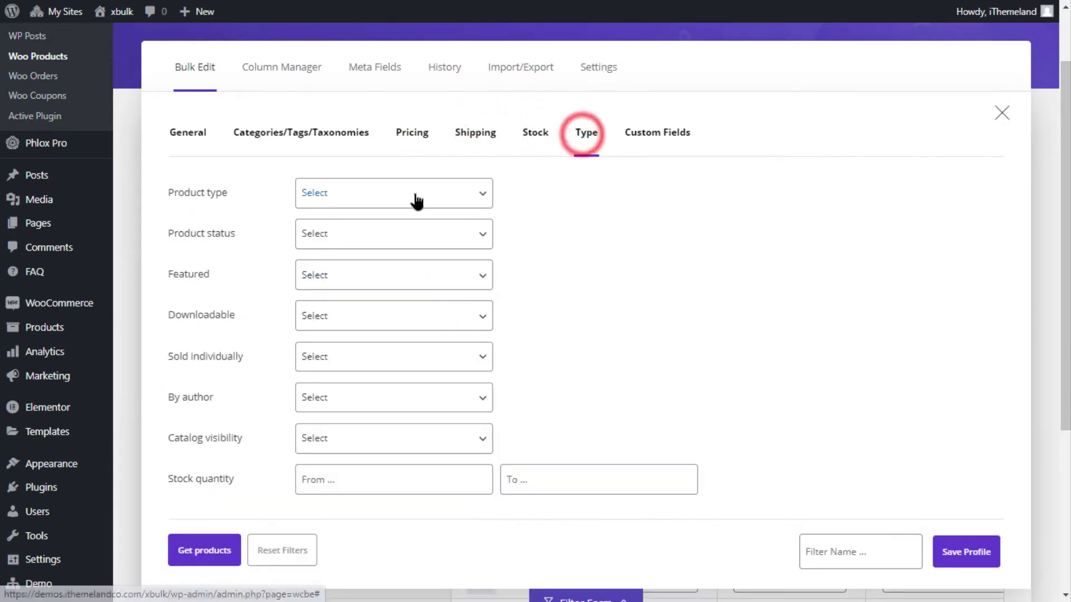
click(412, 193)
click(567, 256)
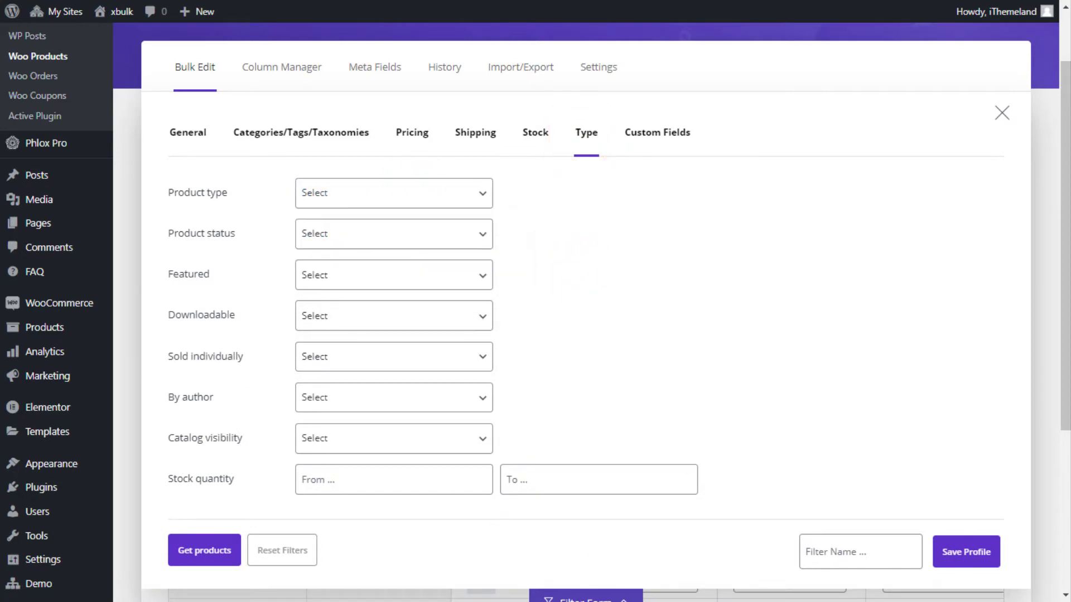
scroll(579, 524, down, 3)
click(570, 445)
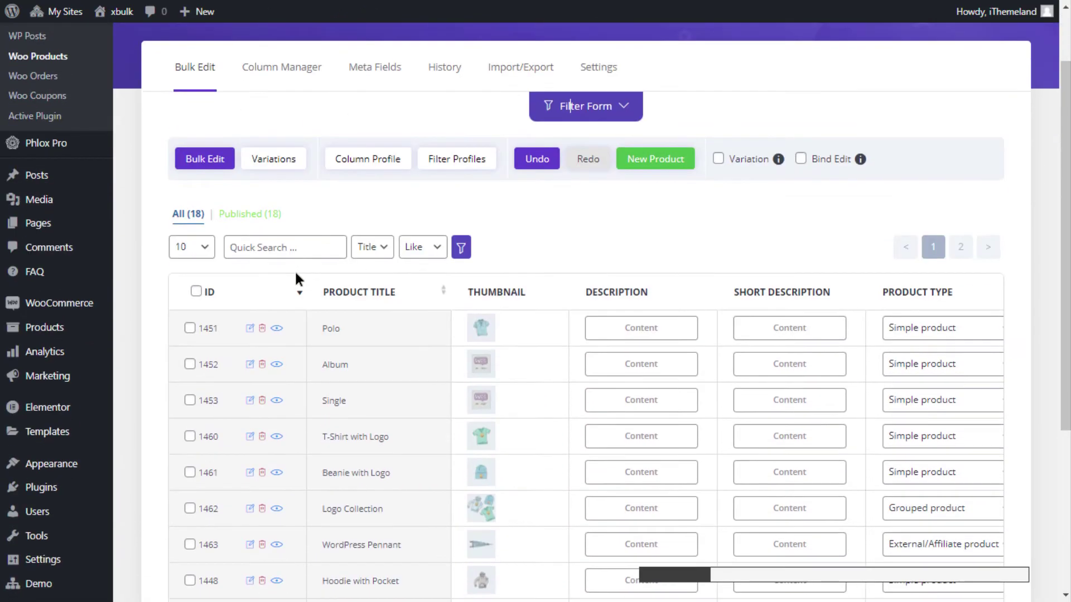
- Open the bulk edit form for products and review its general and category, tag and attribute fields
click(202, 159)
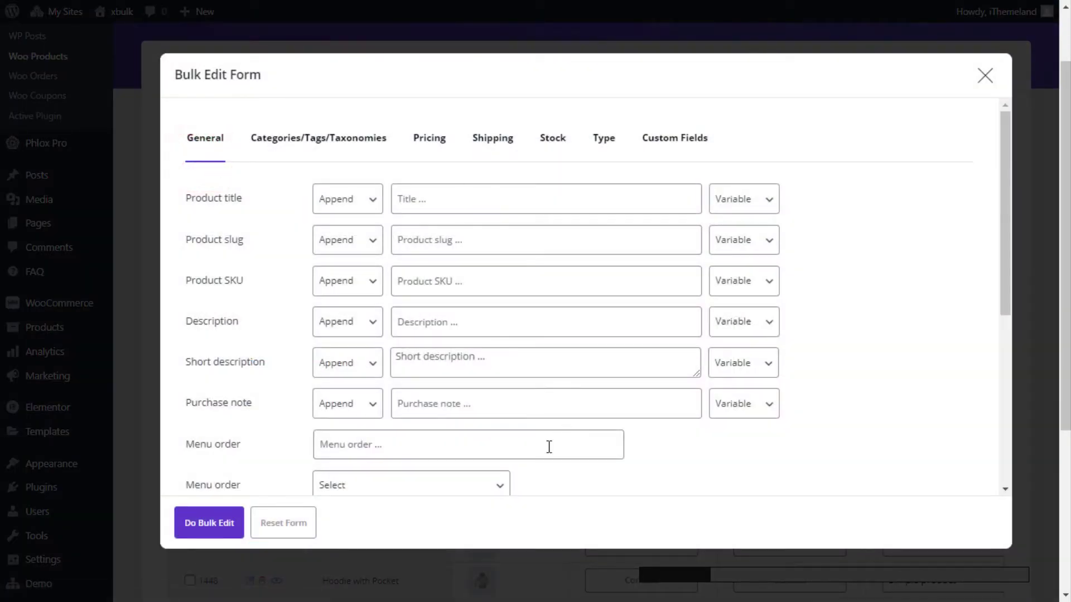
scroll(463, 355, down, 5)
scroll(464, 354, up, 5)
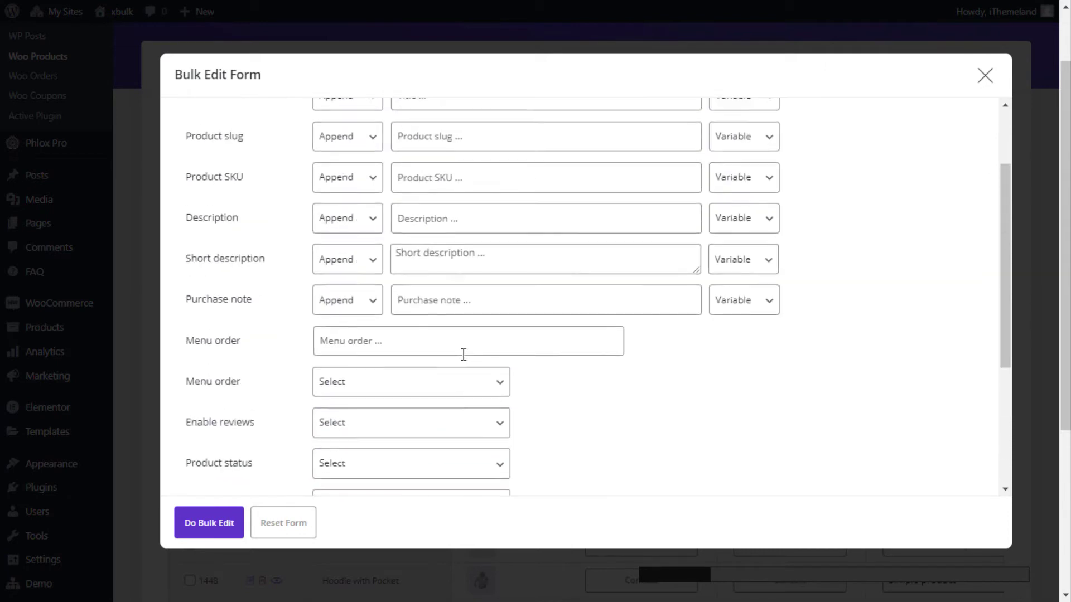
click(346, 137)
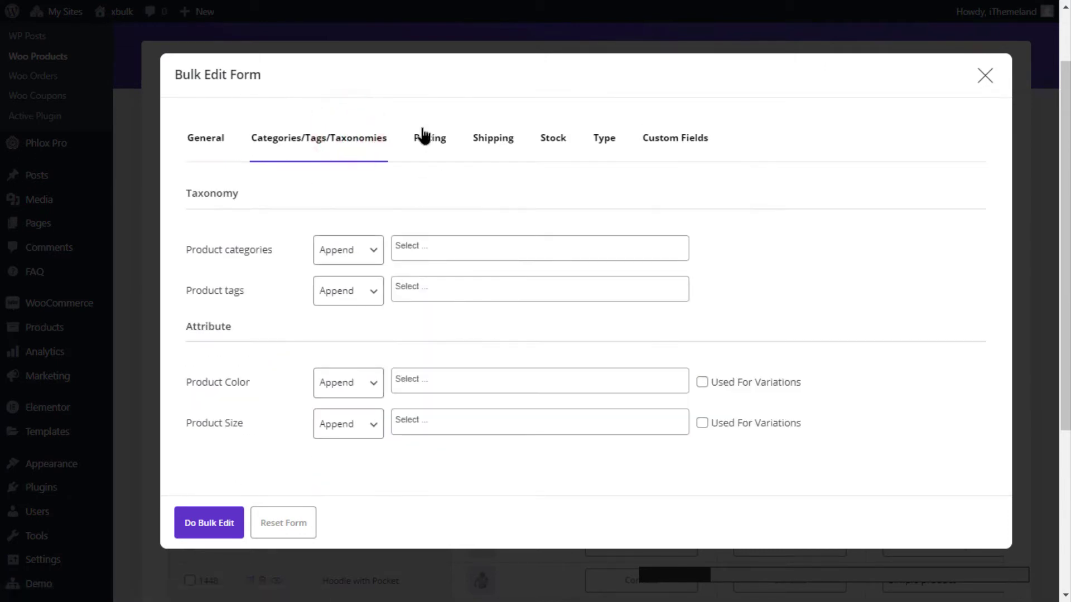
- Review the bulk pricing fields with the available regular price and sale price operations, and close the form
click(438, 147)
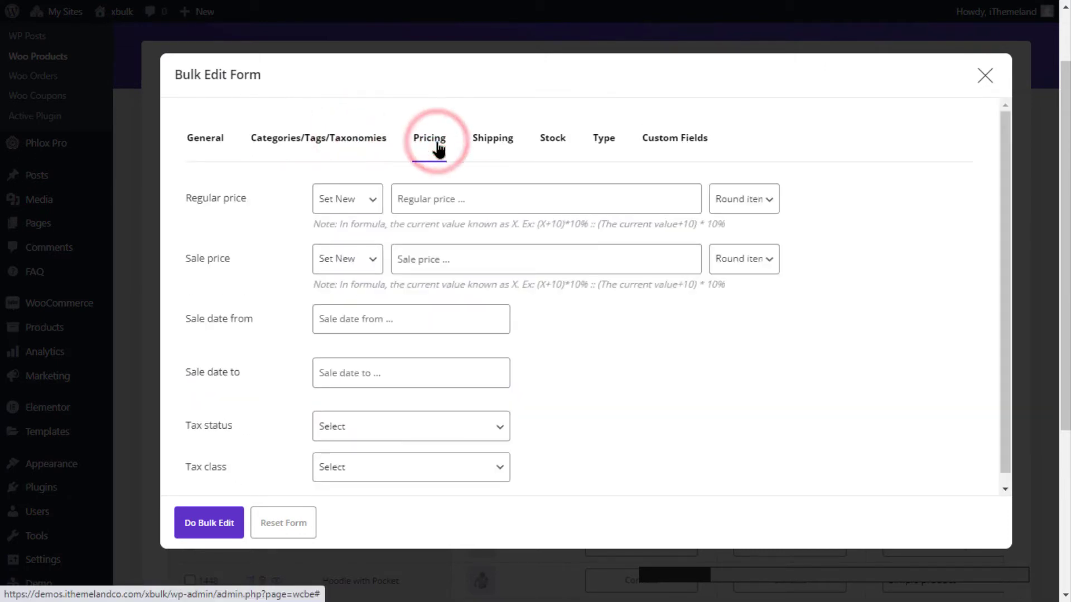
click(357, 202)
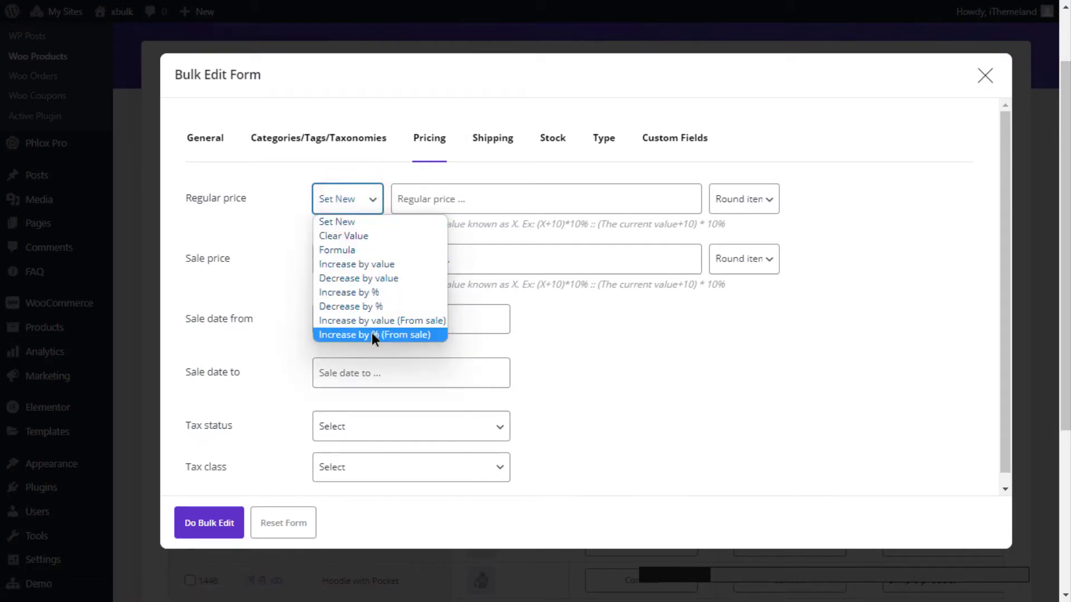
click(592, 333)
click(346, 258)
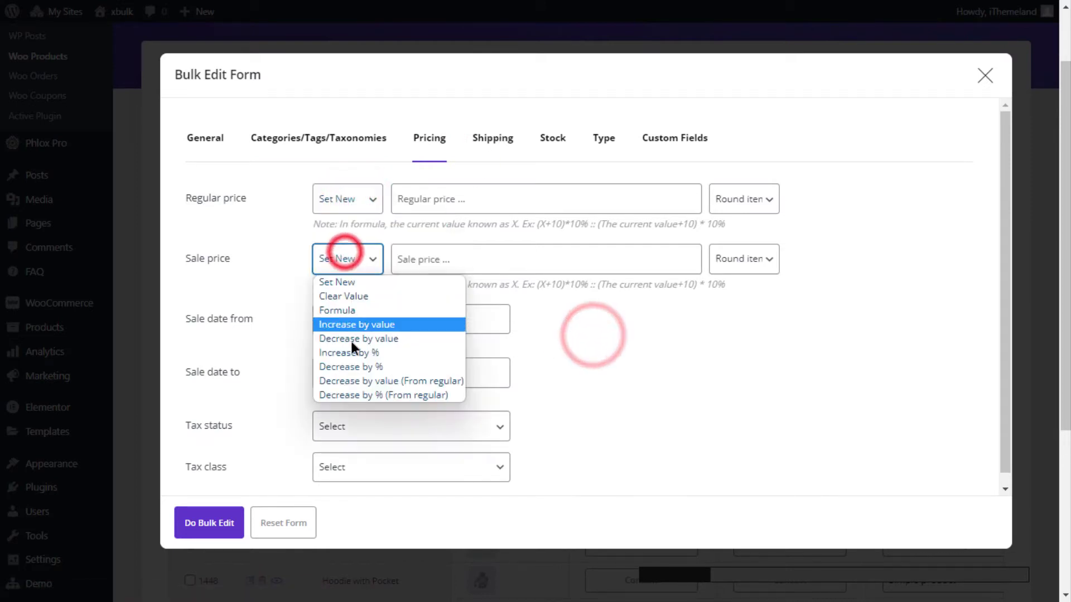
click(646, 366)
click(987, 74)
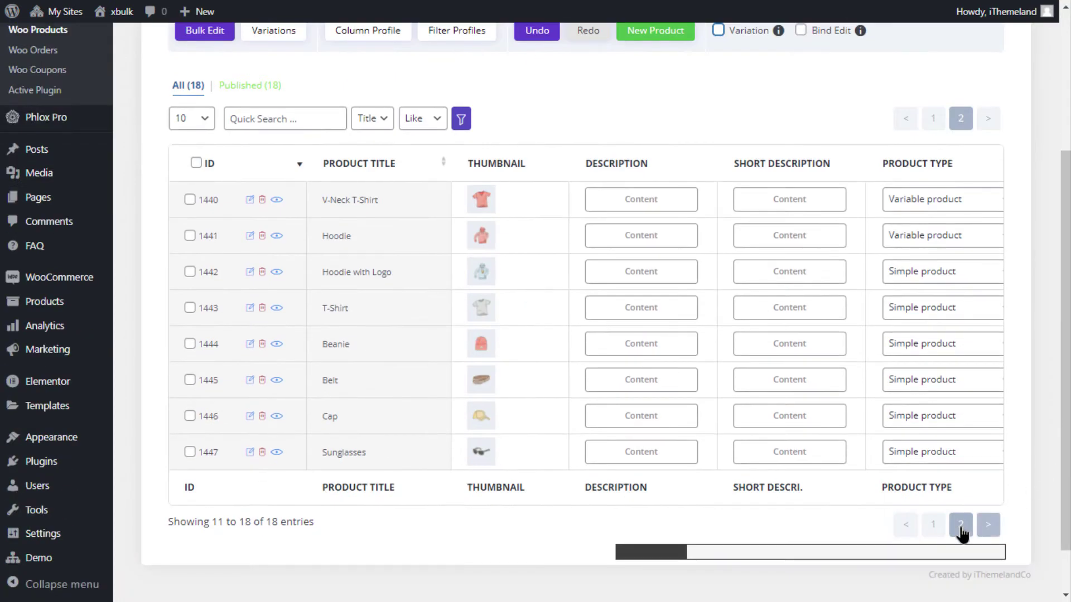
- Go to the second page of the product table and turn on the display of product variations
click(943, 525)
scroll(476, 259, up, 4)
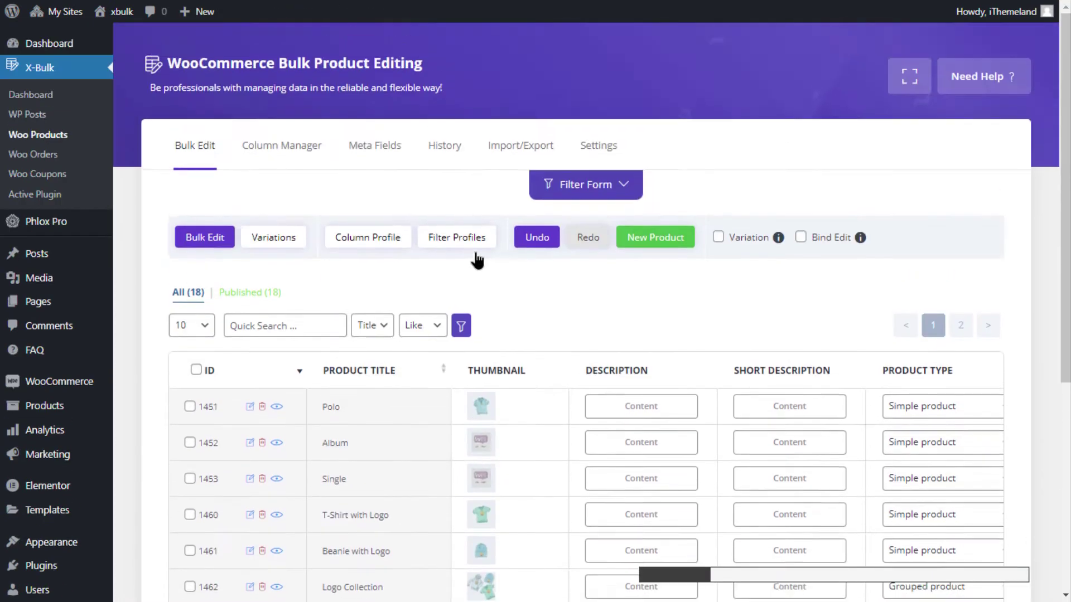
scroll(519, 299, down, 5)
click(960, 467)
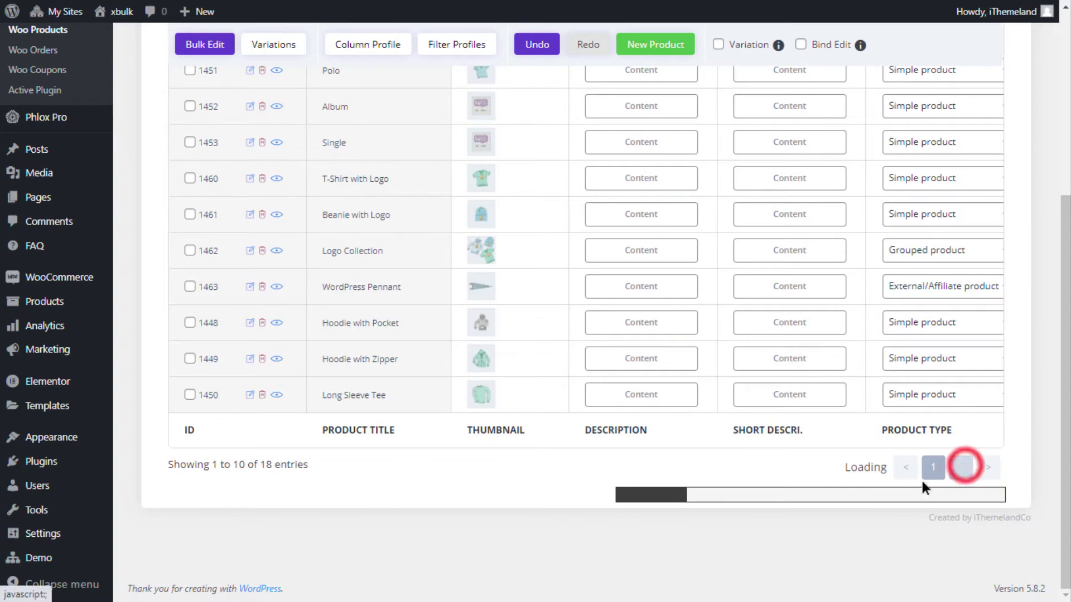
scroll(998, 435, up, 5)
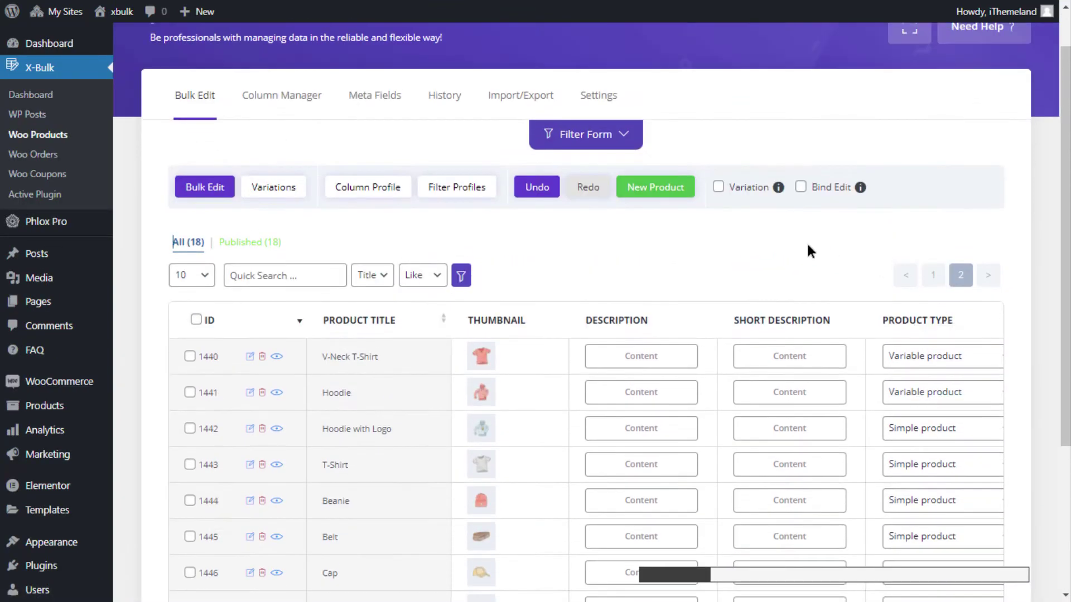
click(718, 188)
scroll(614, 279, down, 2)
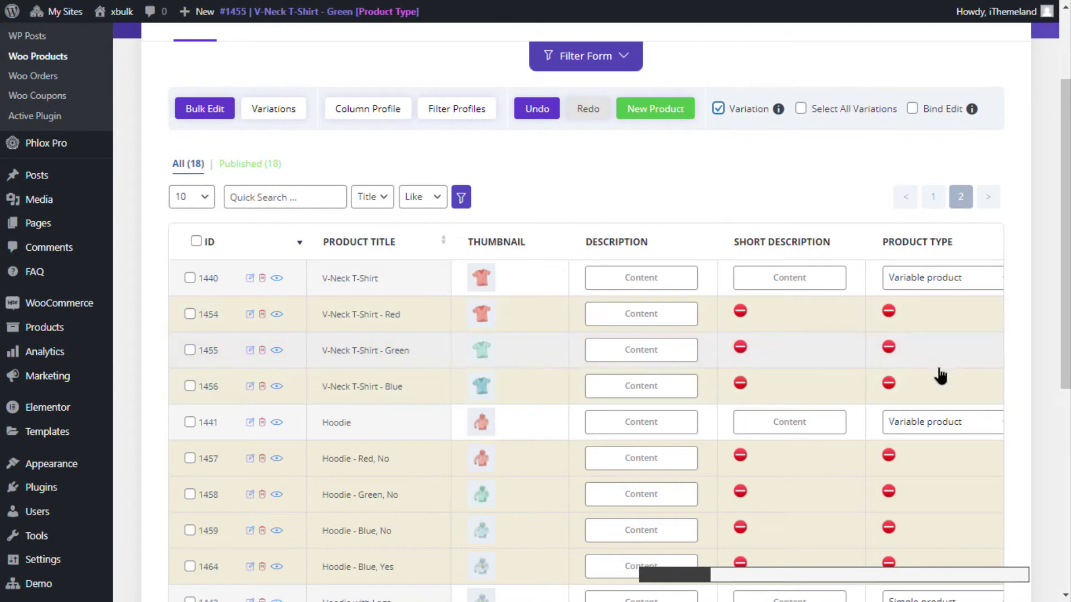
- Select all variations in the product table and clear that selection again
click(801, 109)
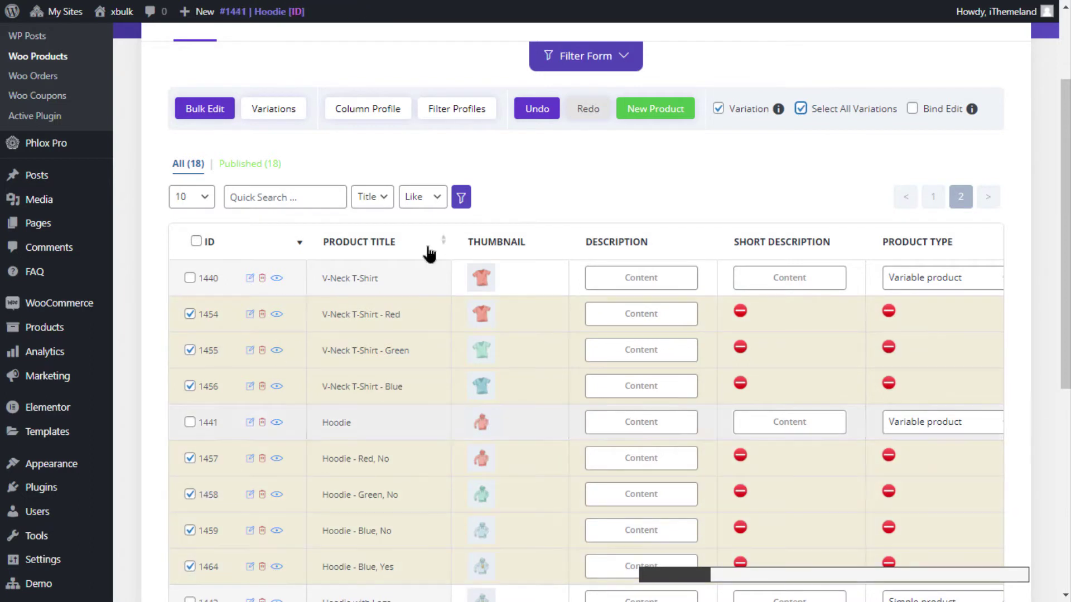
scroll(554, 175, down, 2)
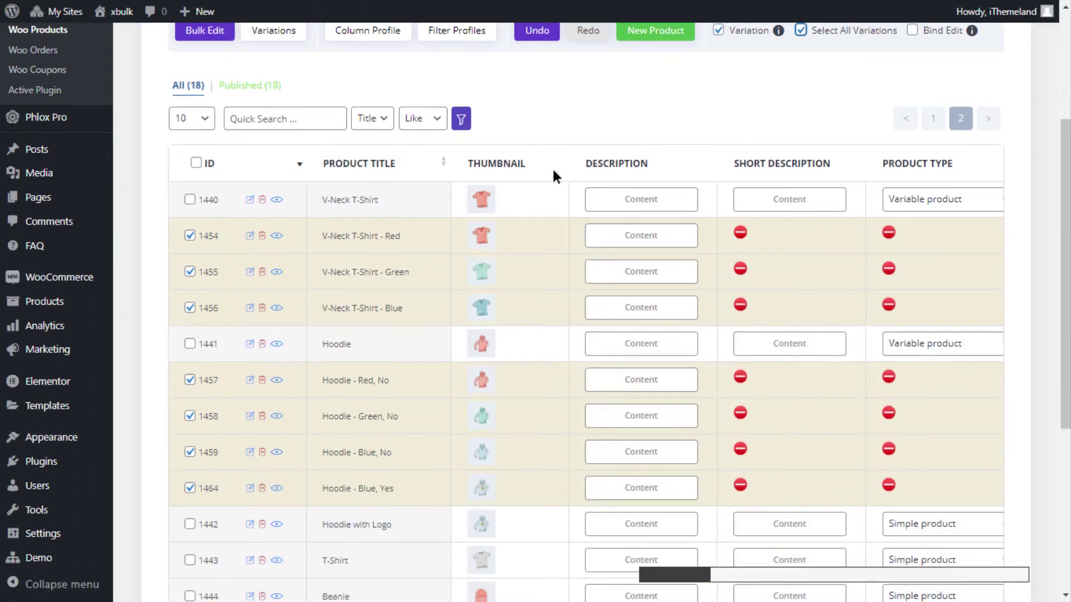
click(831, 32)
scroll(181, 353, up, 1)
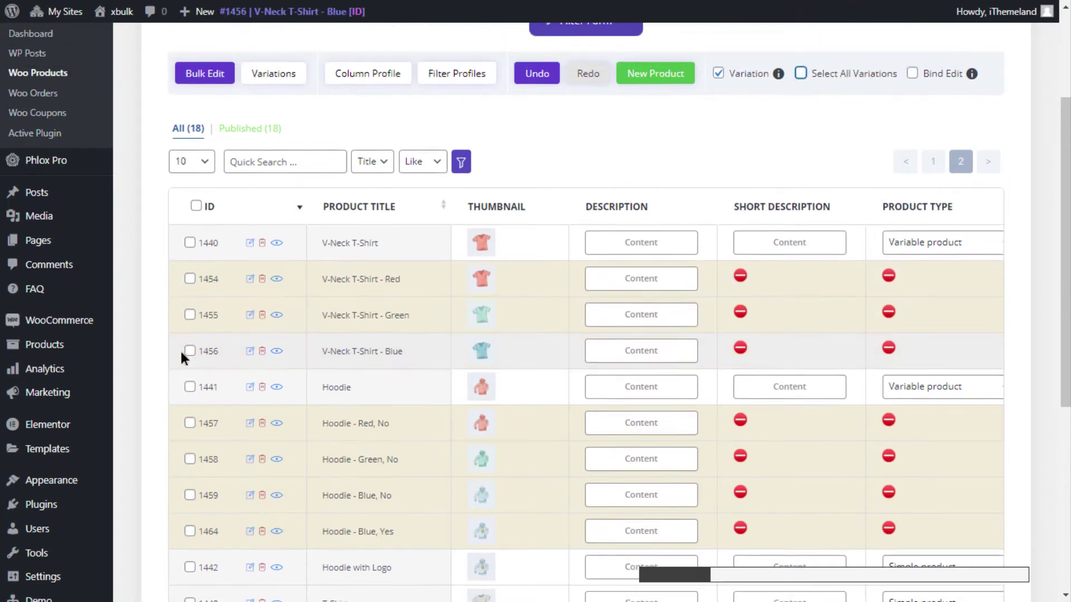
- Select the V-Neck T-Shirt parent product and review its attributes and current variations in Variation Bulk Edit
scroll(181, 351, up, 1)
click(189, 278)
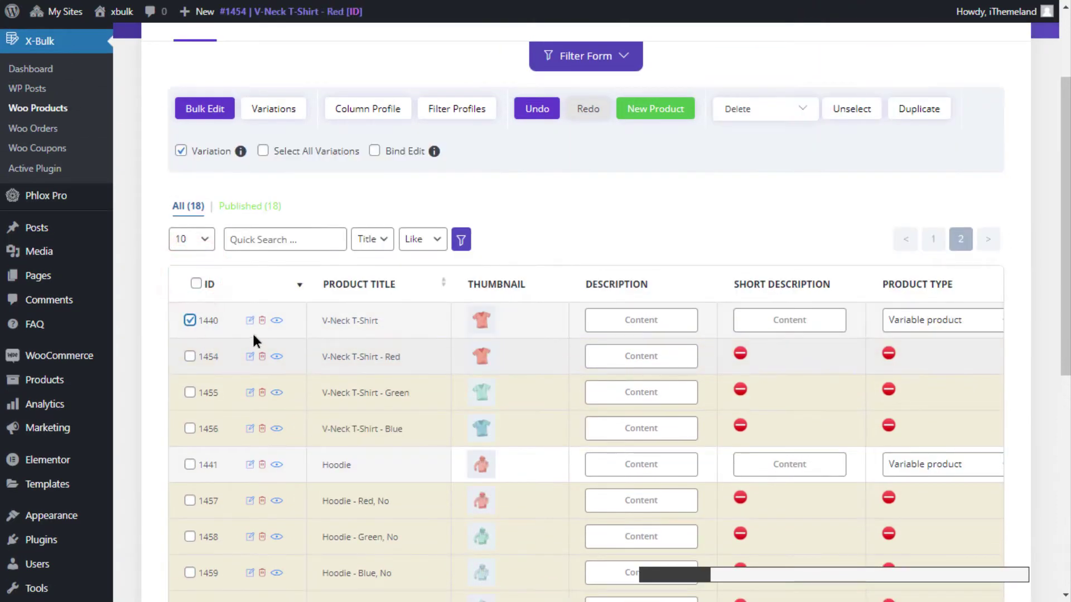
click(273, 108)
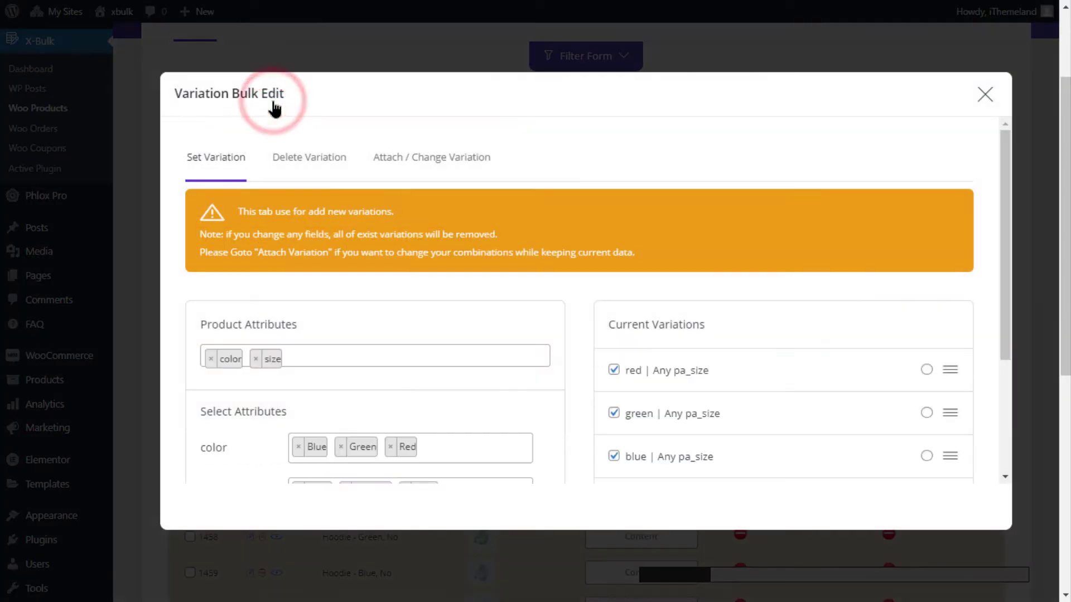
scroll(363, 397, down, 1)
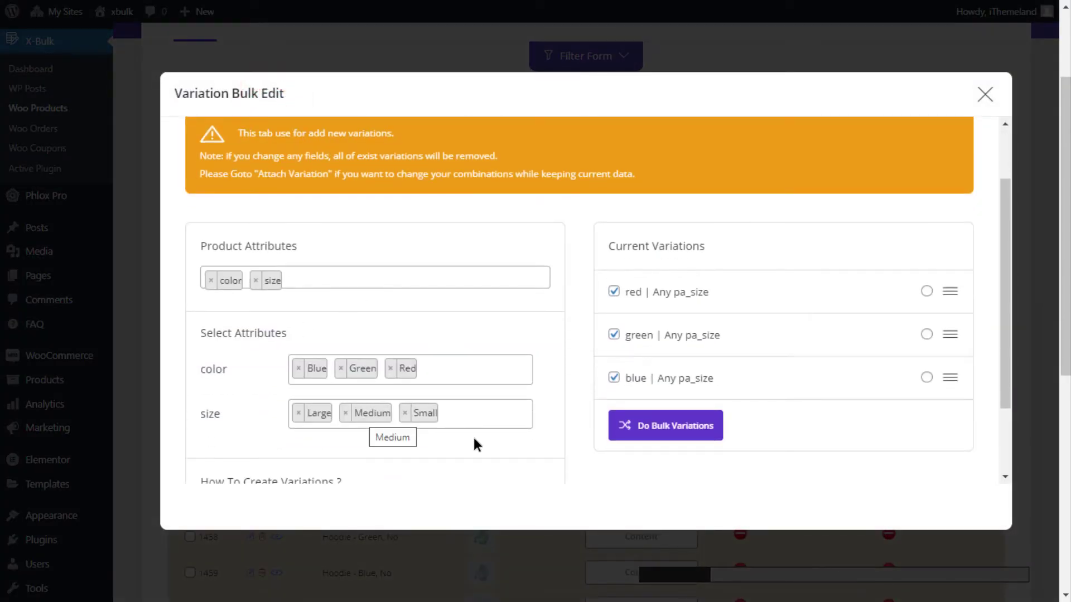
scroll(564, 364, up, 2)
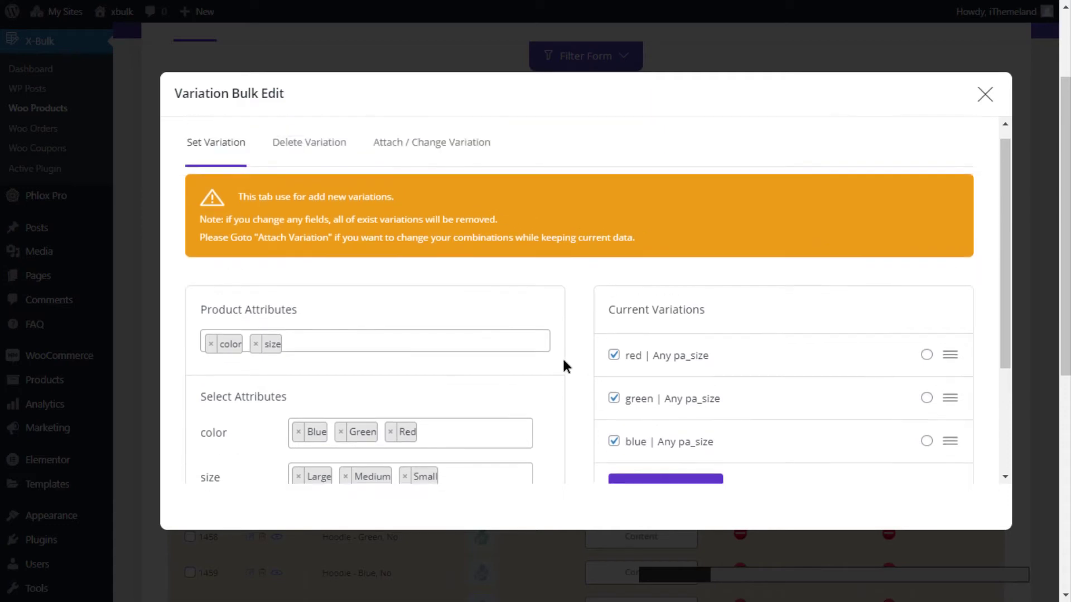
- Review the attach/change, single-variation delete and variation creation options for the V-Neck T-Shirt, and close the dialog
click(309, 156)
click(411, 162)
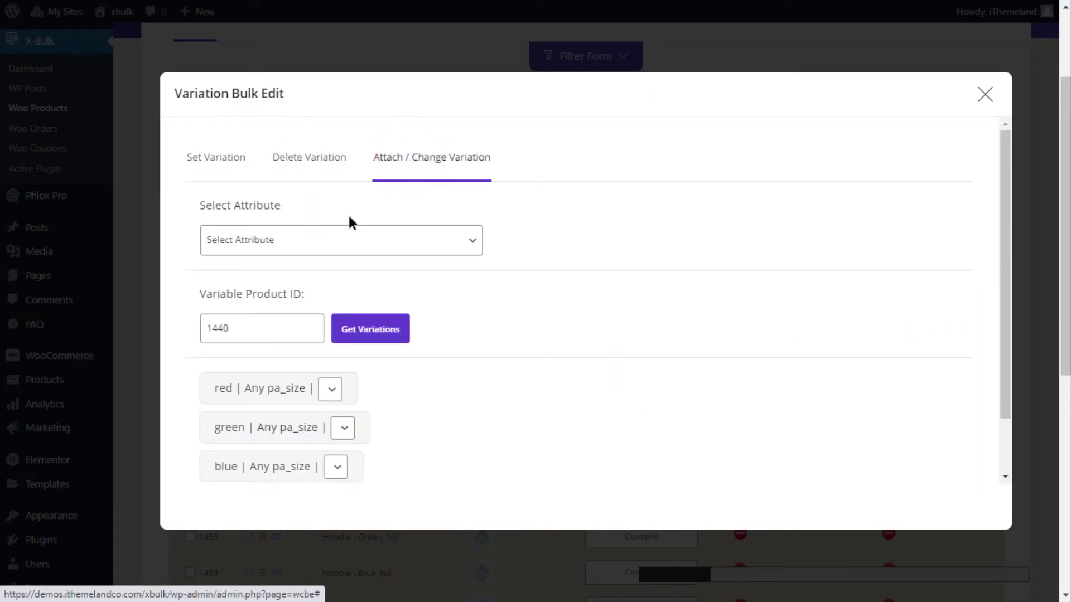
click(307, 161)
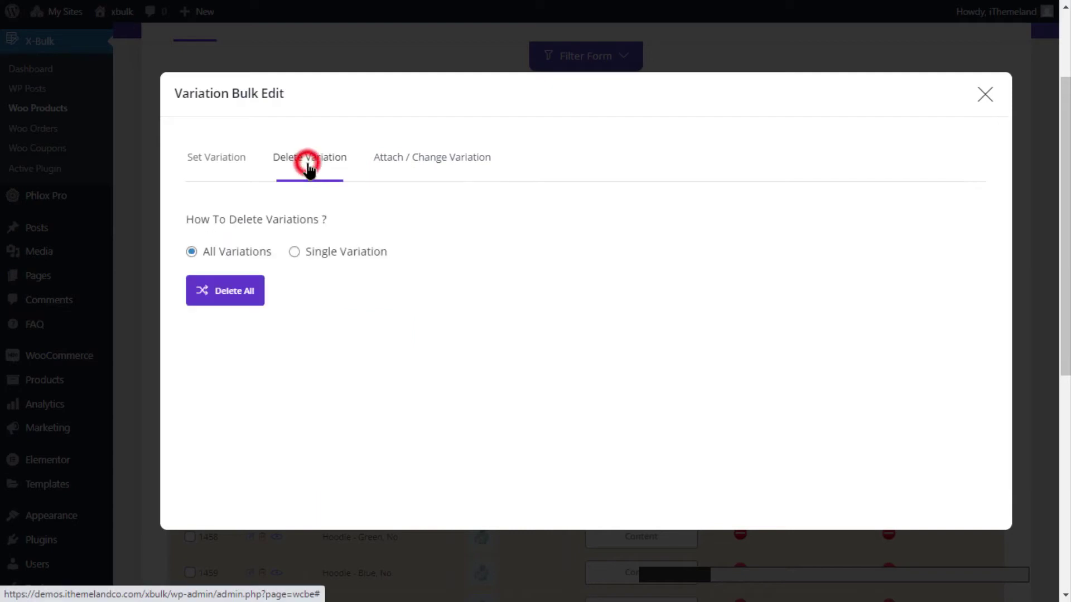
click(328, 256)
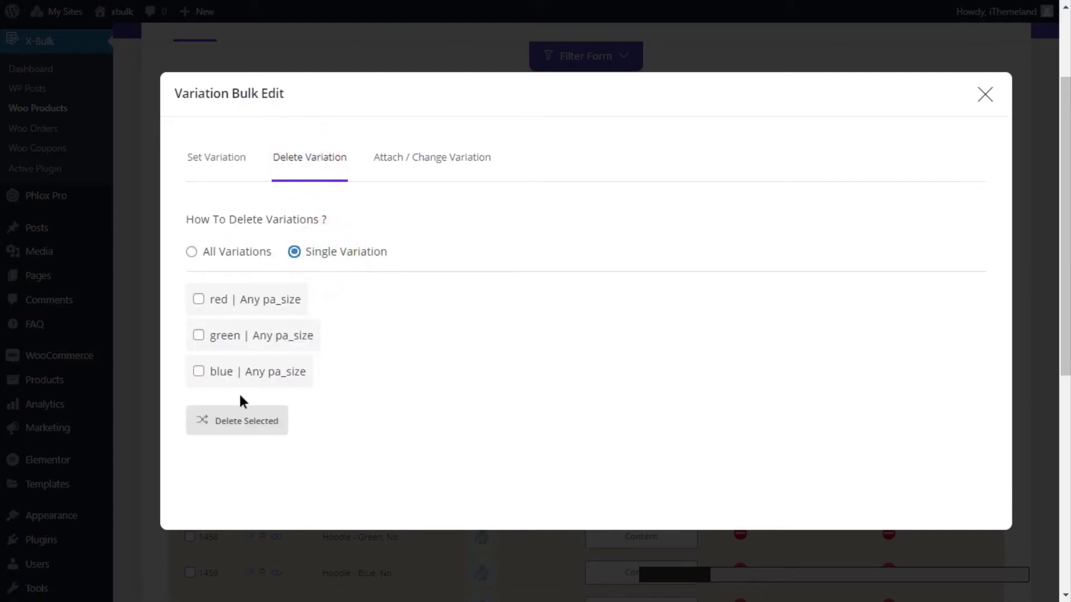
click(216, 160)
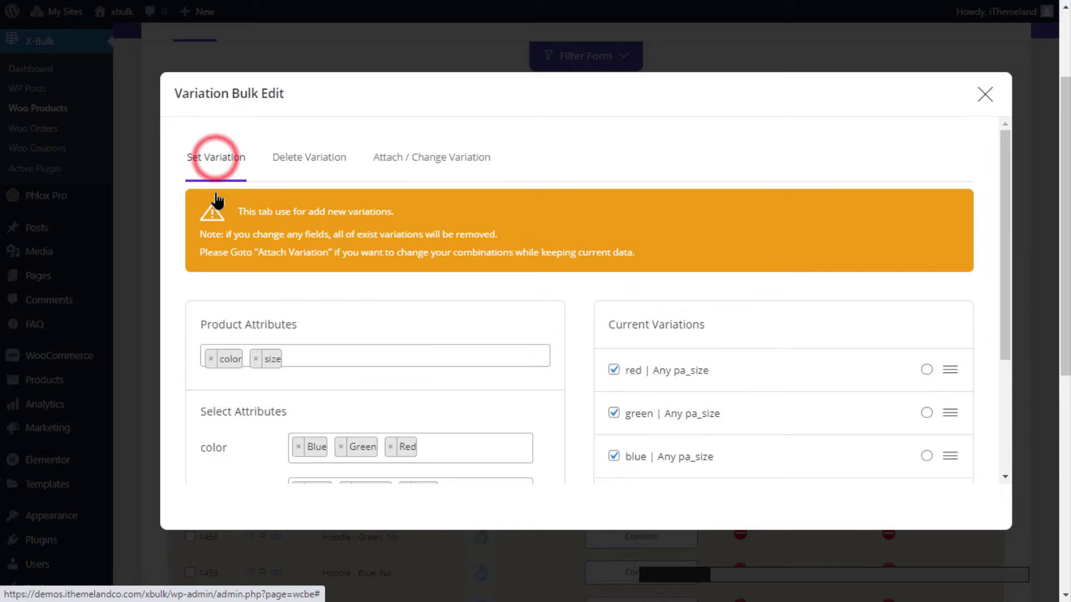
scroll(481, 343, down, 3)
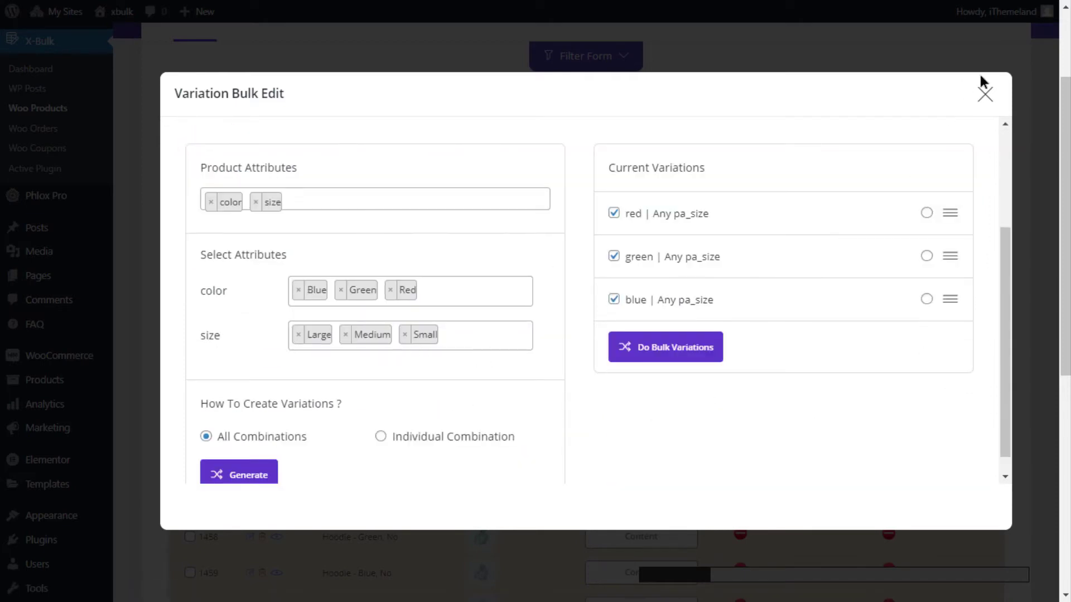
click(985, 92)
- Create 1 new product from the bulk editor
click(656, 109)
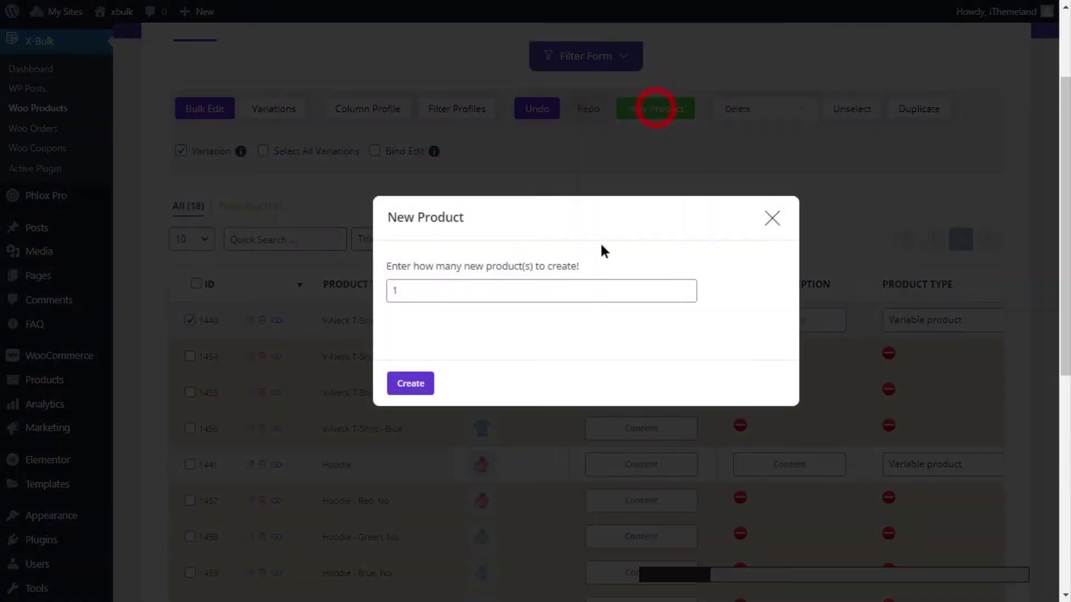
click(399, 391)
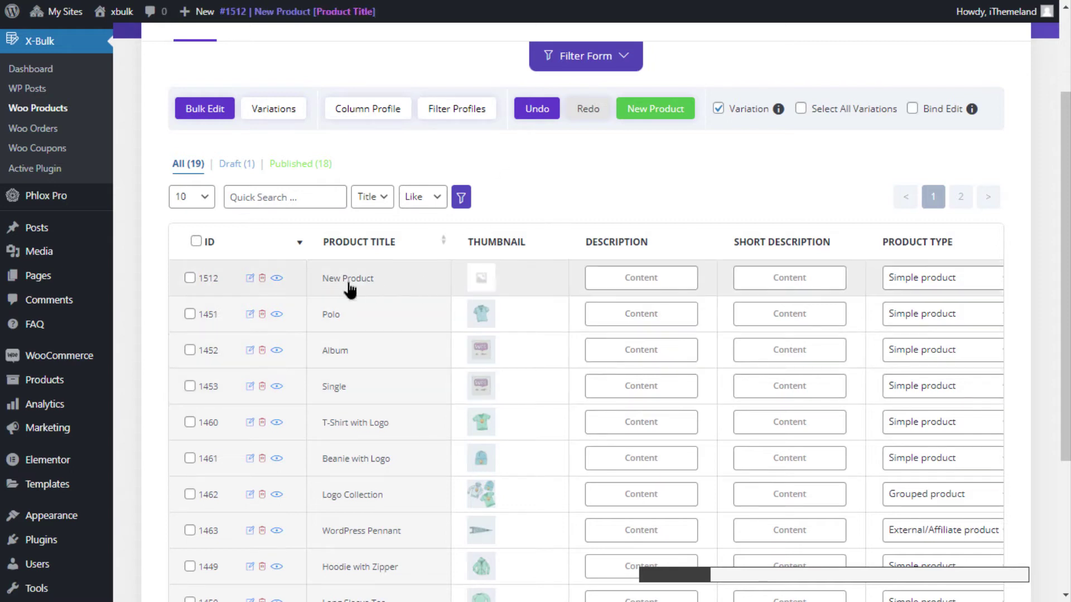
- Open Variation Bulk Edit for the newly created product and add color and size as product attributes
click(189, 277)
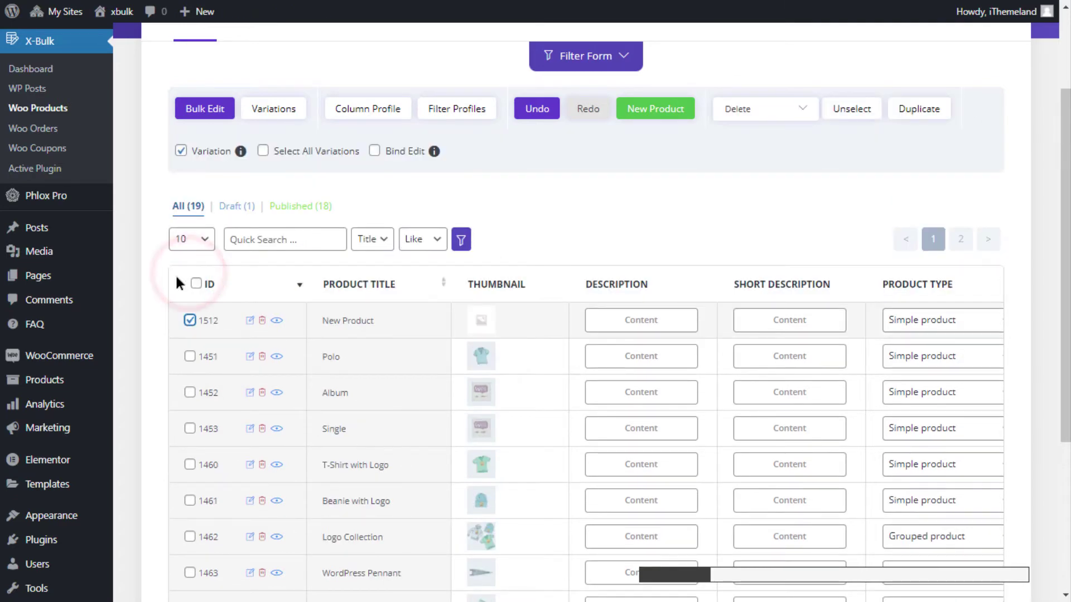
click(265, 110)
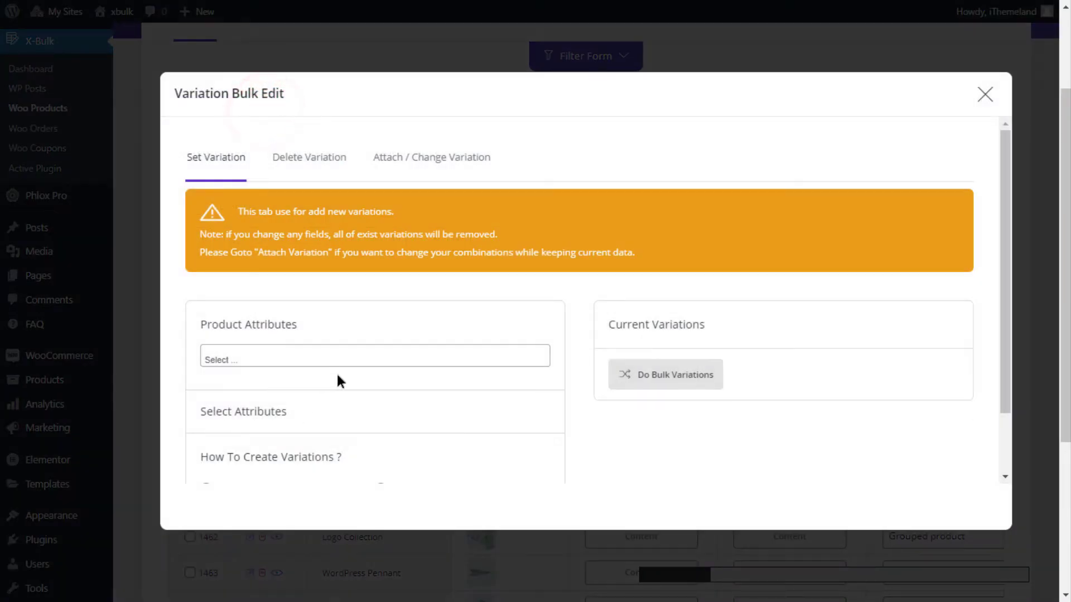
scroll(340, 334, down, 2)
click(331, 279)
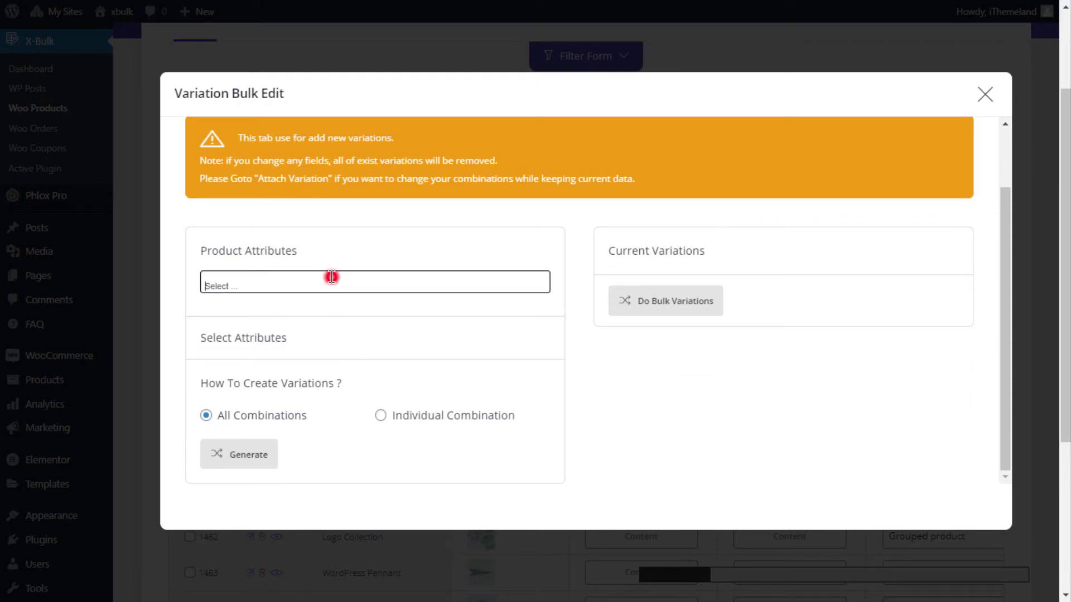
click(302, 316)
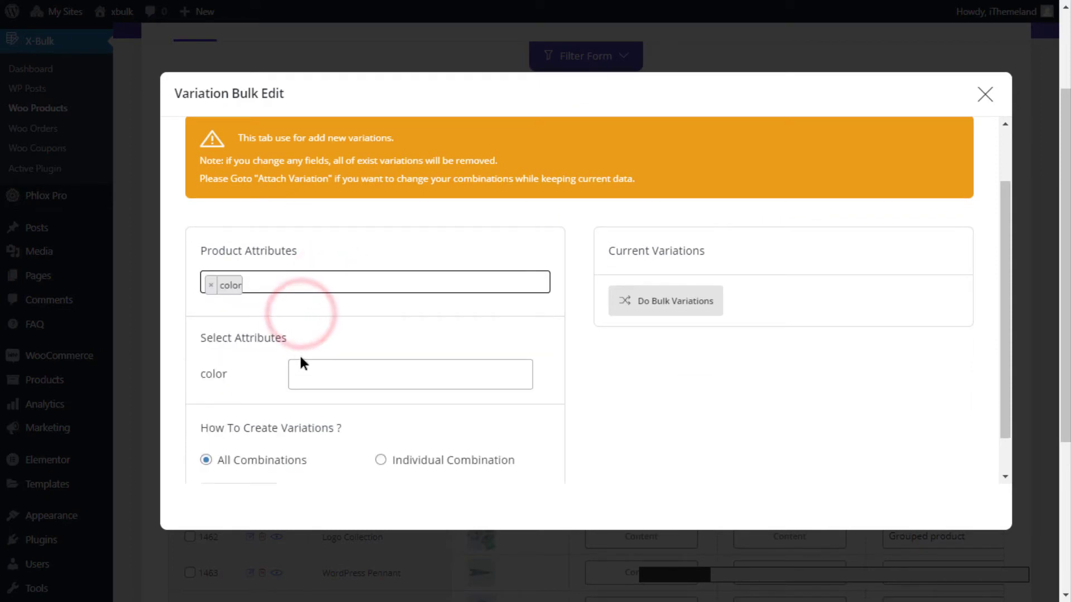
click(330, 290)
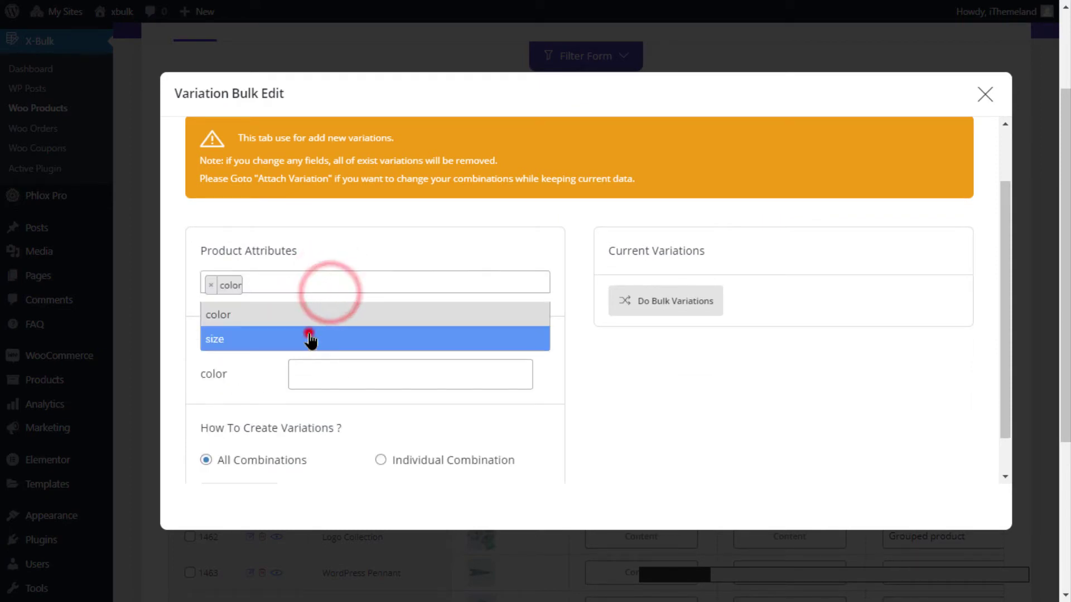
click(311, 337)
- Choose Blue and Gray as color values and Large and Medium as size values for the new product's variations
click(365, 369)
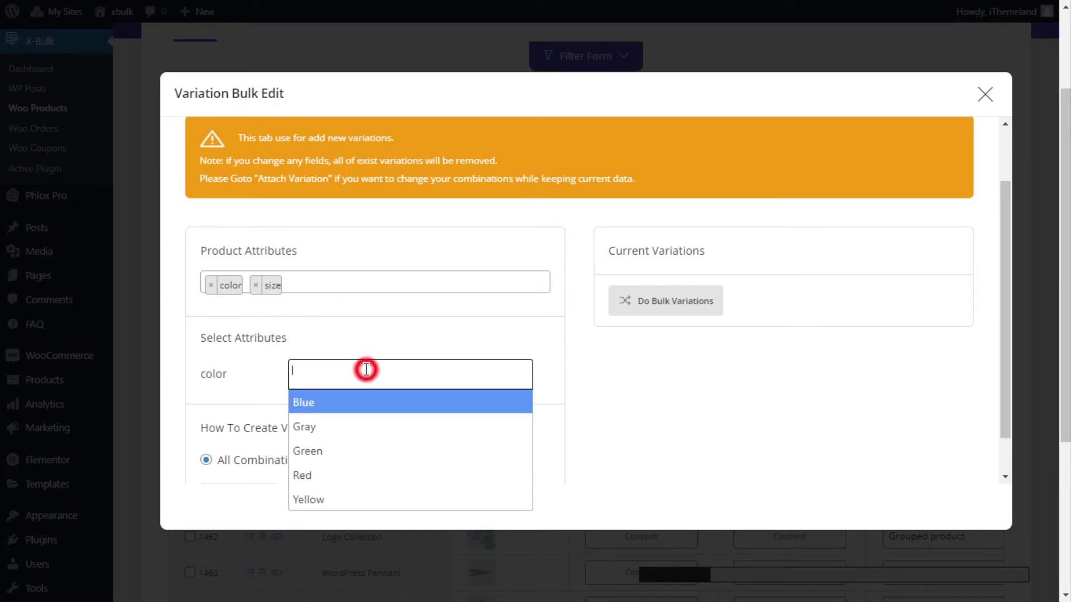
click(356, 411)
click(401, 376)
click(355, 426)
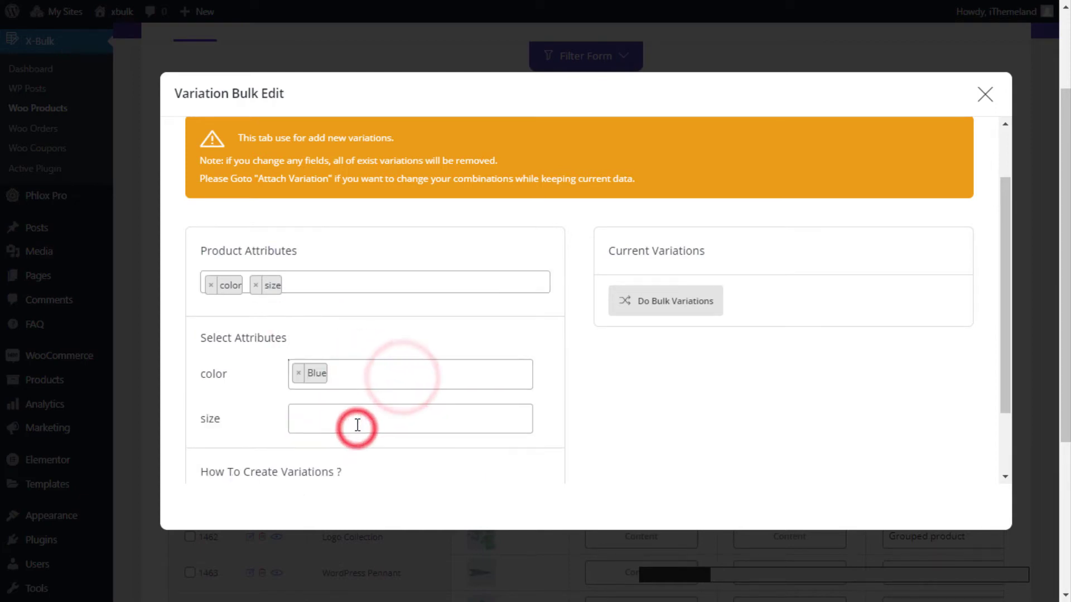
click(386, 372)
click(389, 426)
click(406, 409)
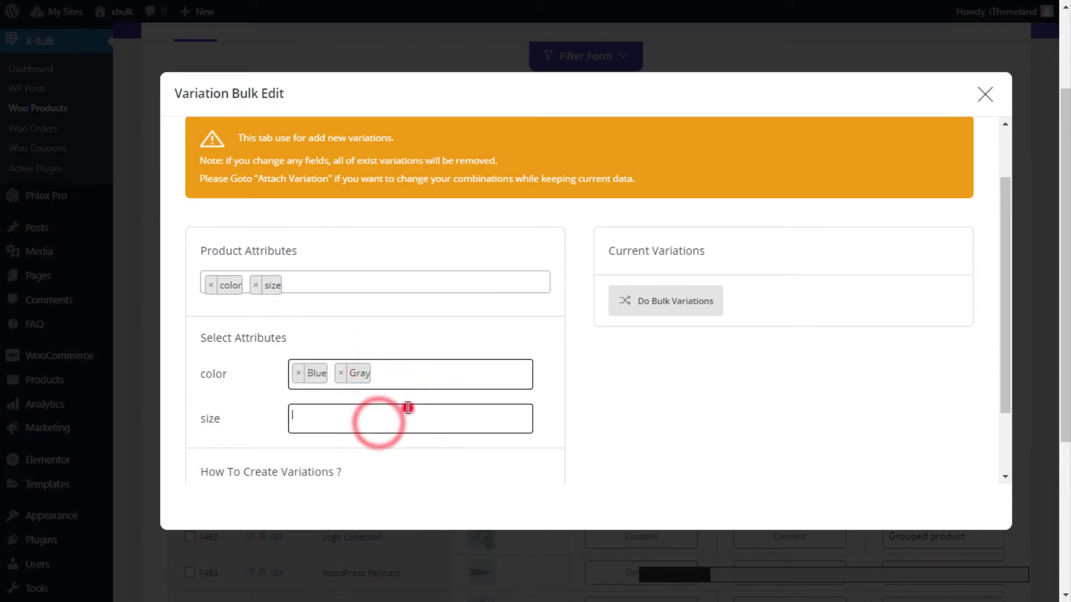
click(372, 447)
click(423, 411)
click(375, 465)
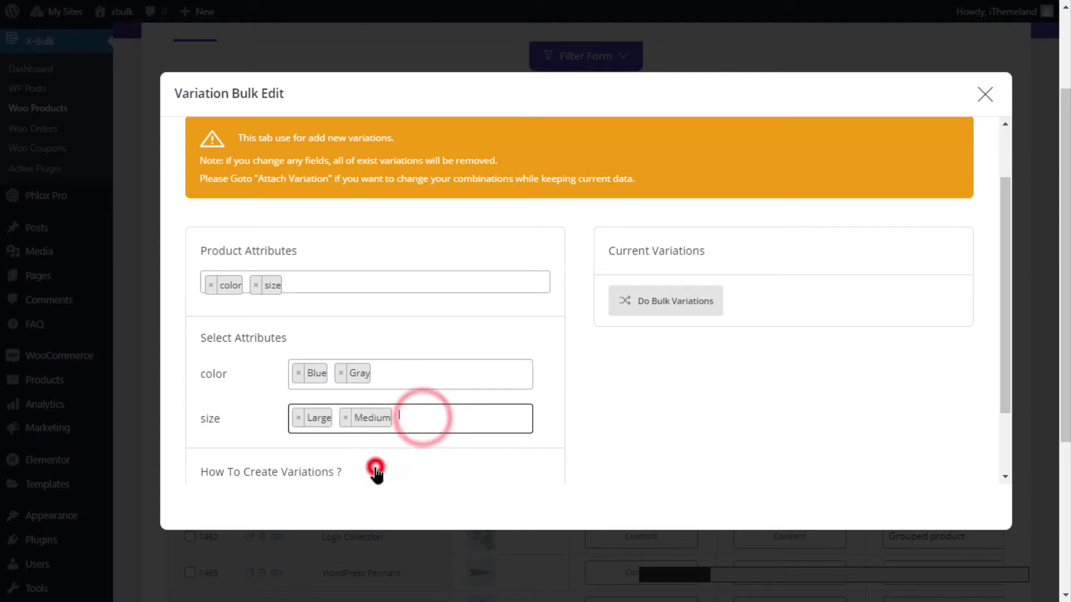
- Generate all color and size combinations, apply them to the new product with conversion to a variable product, and close the dialog
scroll(345, 444, down, 2)
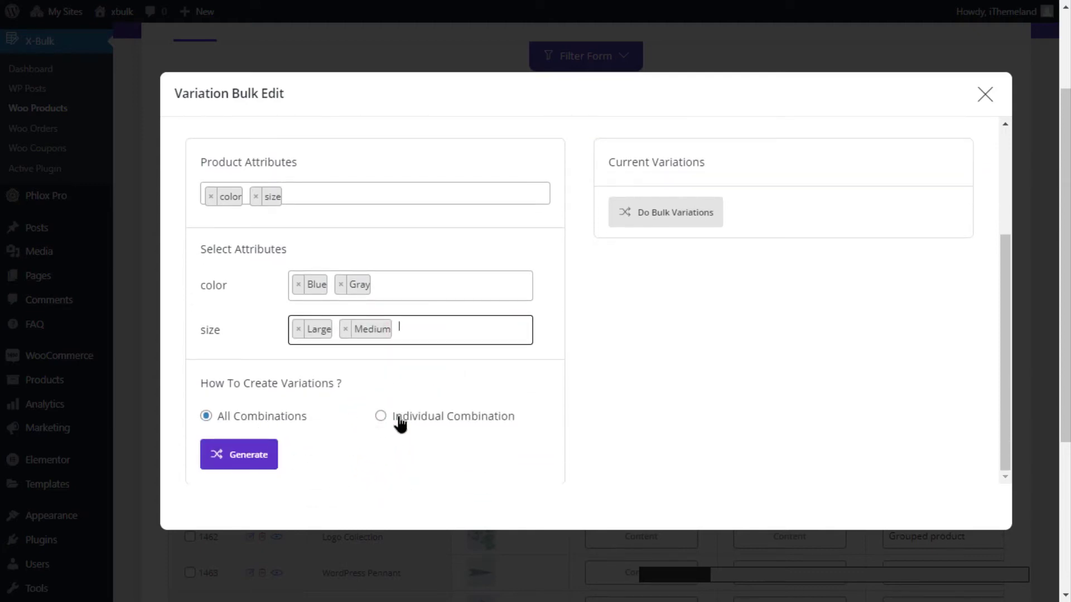
click(250, 461)
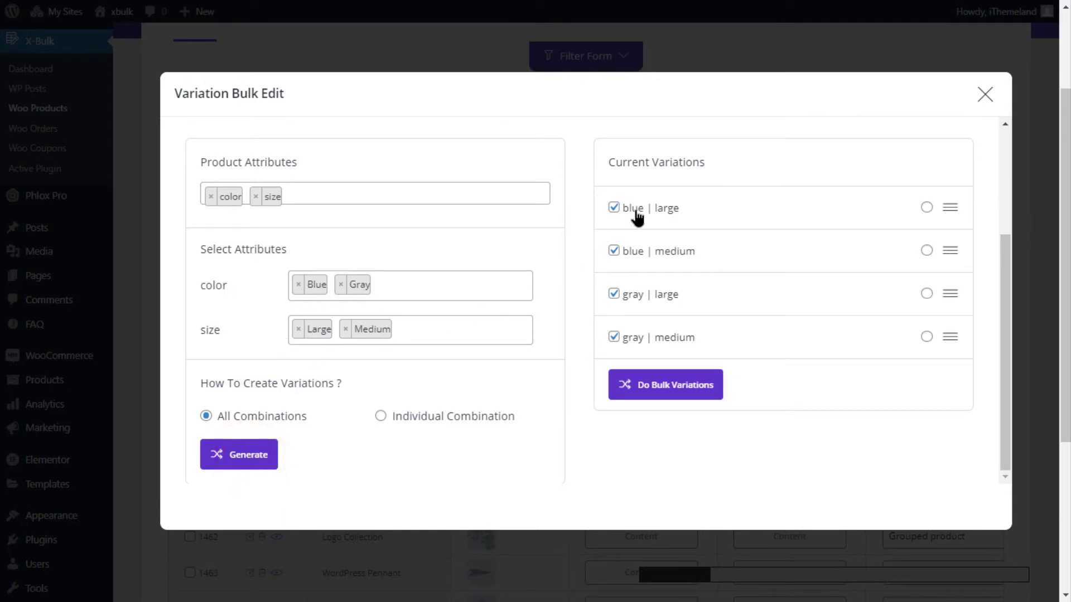
click(667, 390)
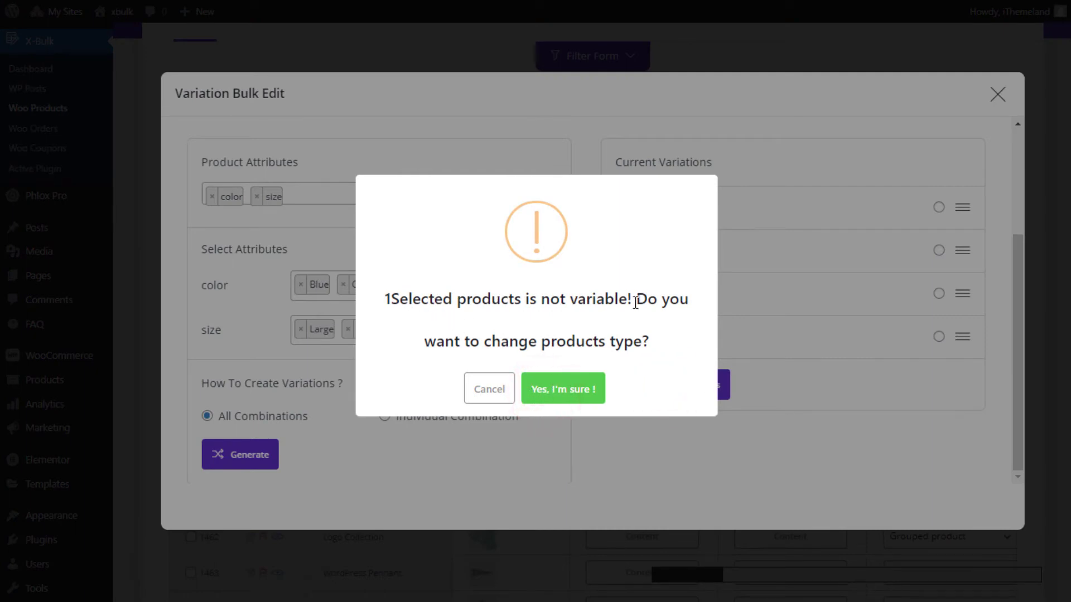
click(574, 400)
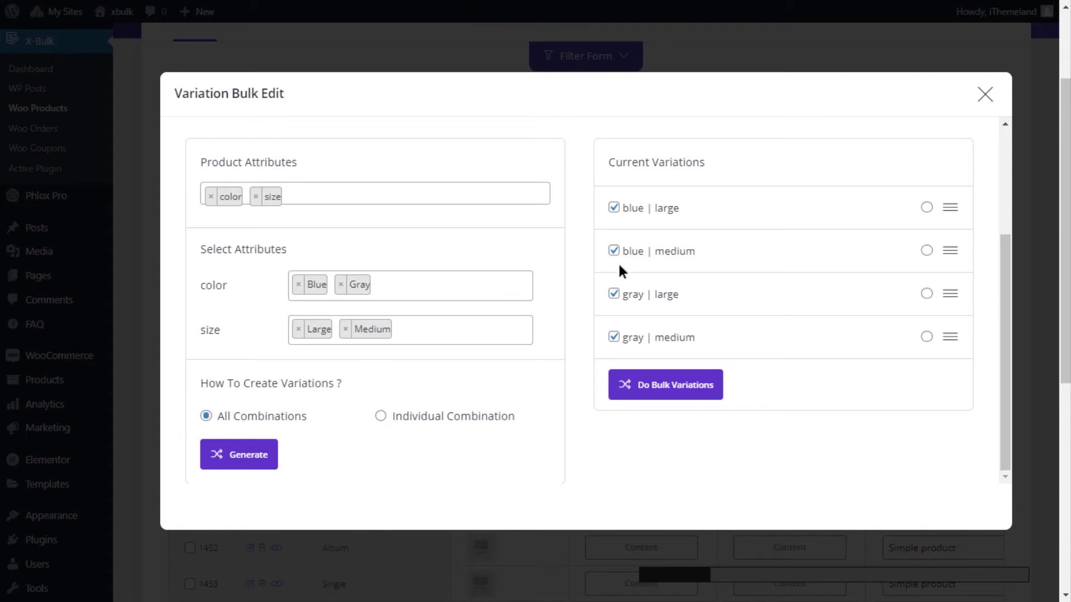
click(985, 94)
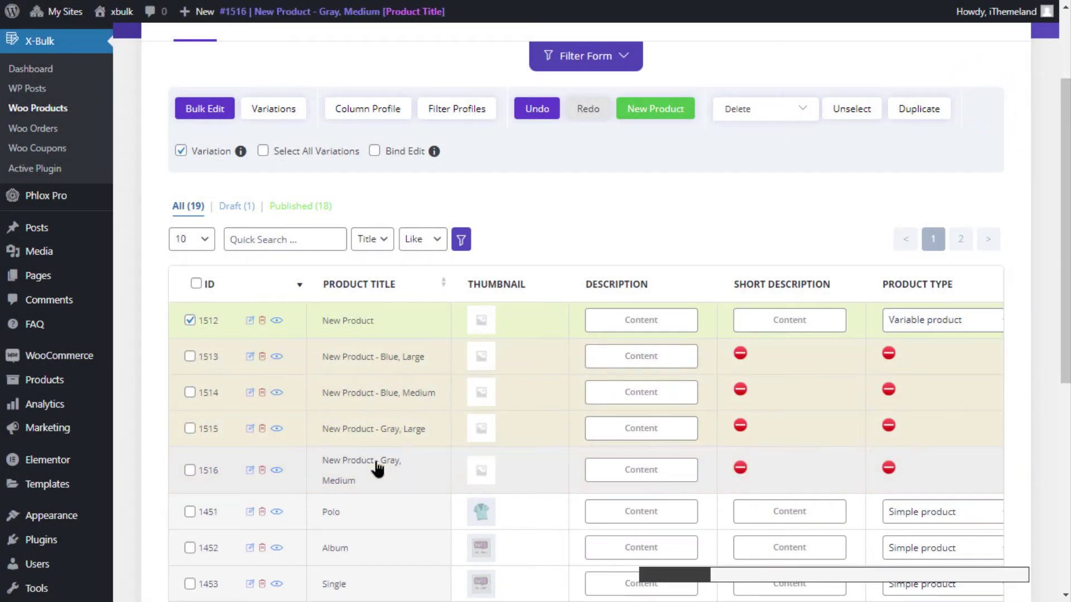
- Open the new product's edit page in a separate browser tab and check its Color and Size attributes and its variations
right_click(252, 328)
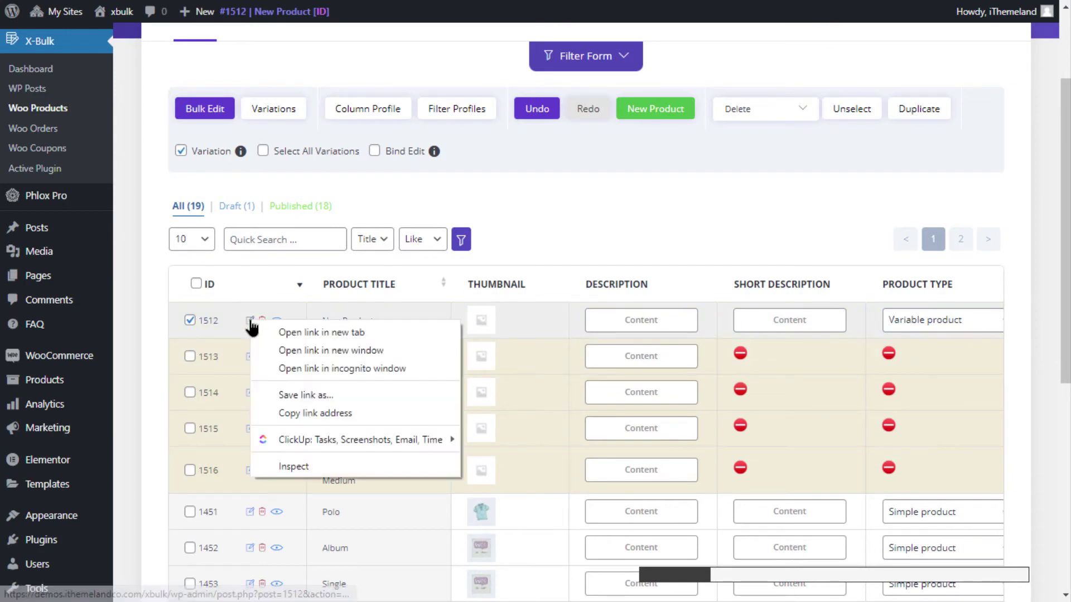
click(275, 331)
key(ctrl+Tab)
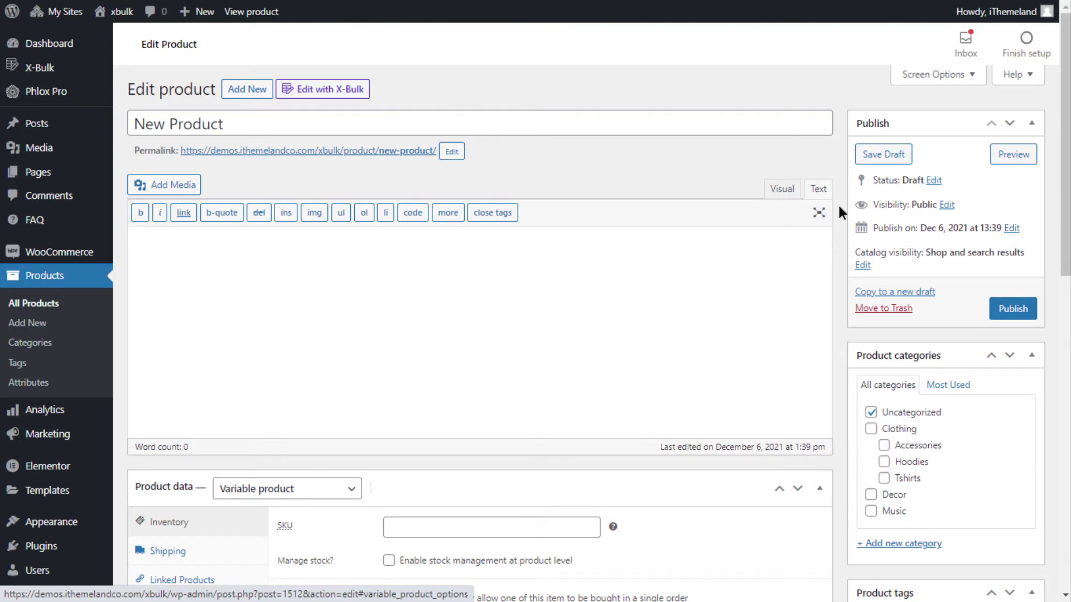
scroll(838, 208, down, 7)
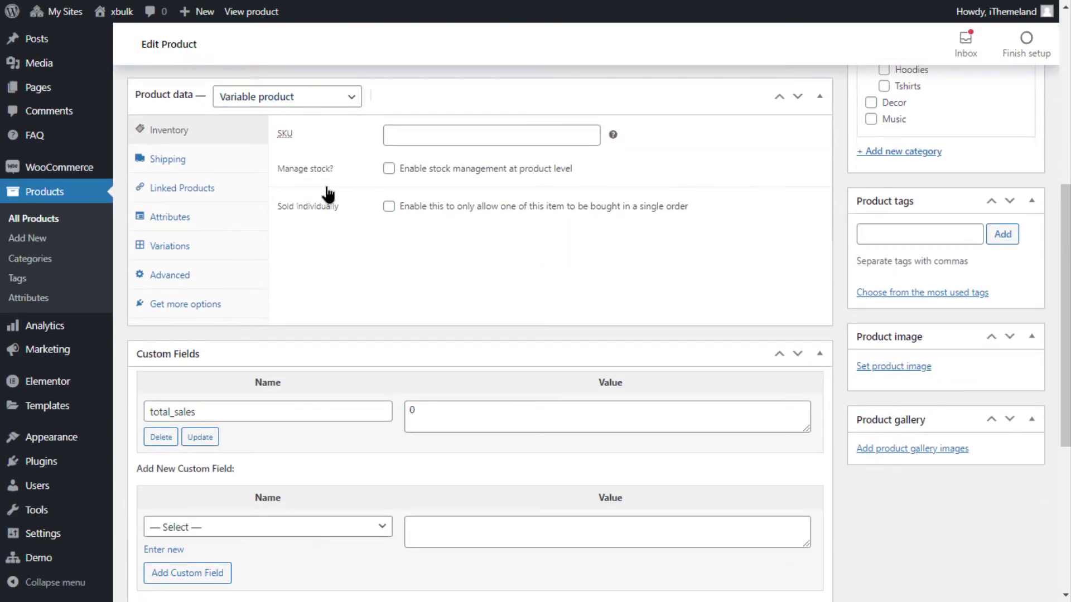
click(199, 223)
click(352, 172)
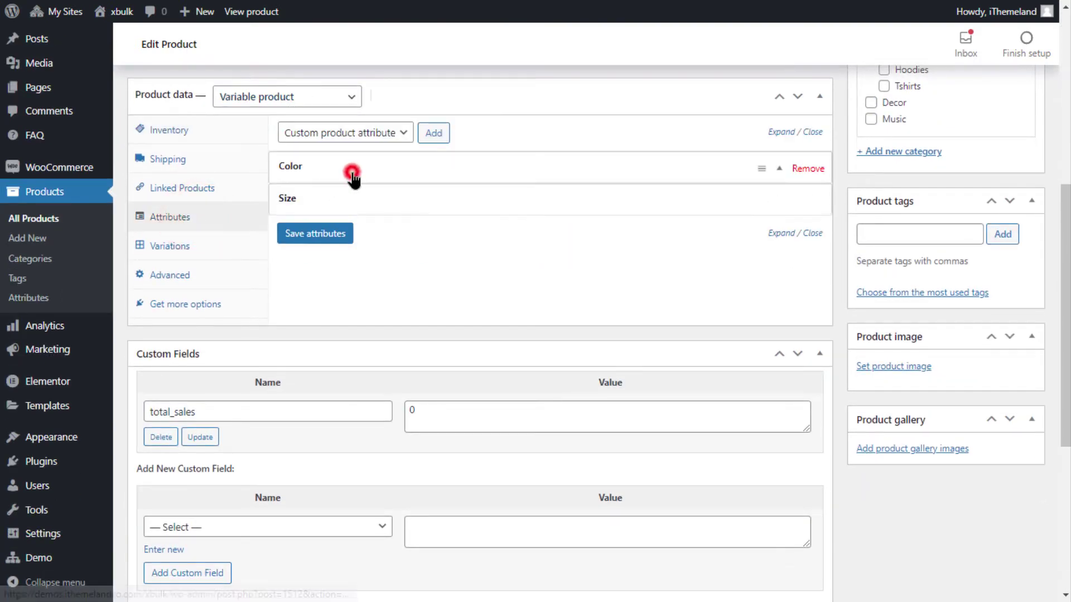
click(426, 163)
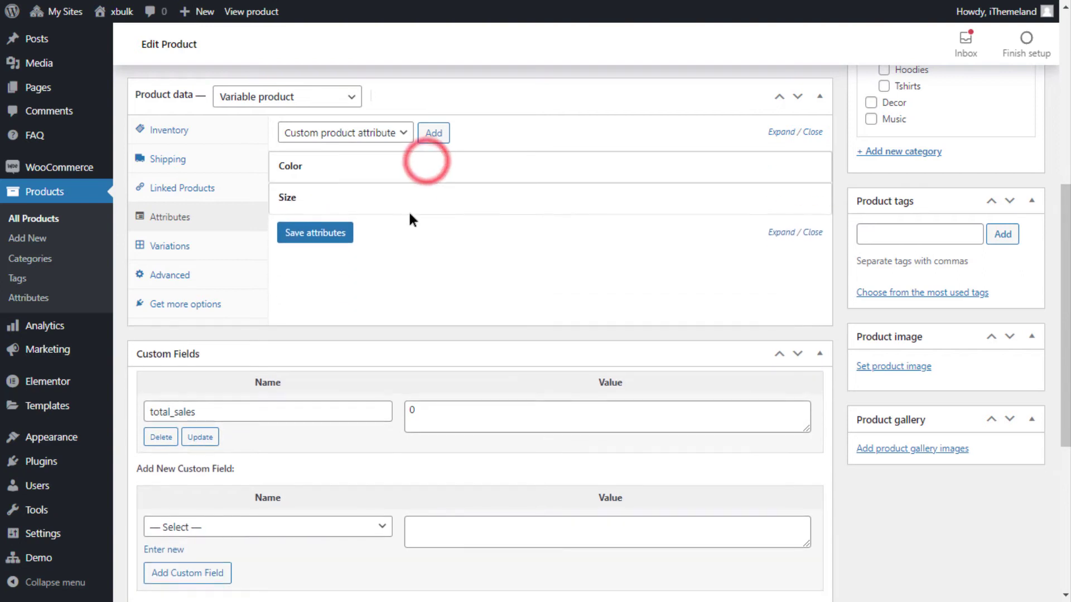
click(427, 199)
click(390, 209)
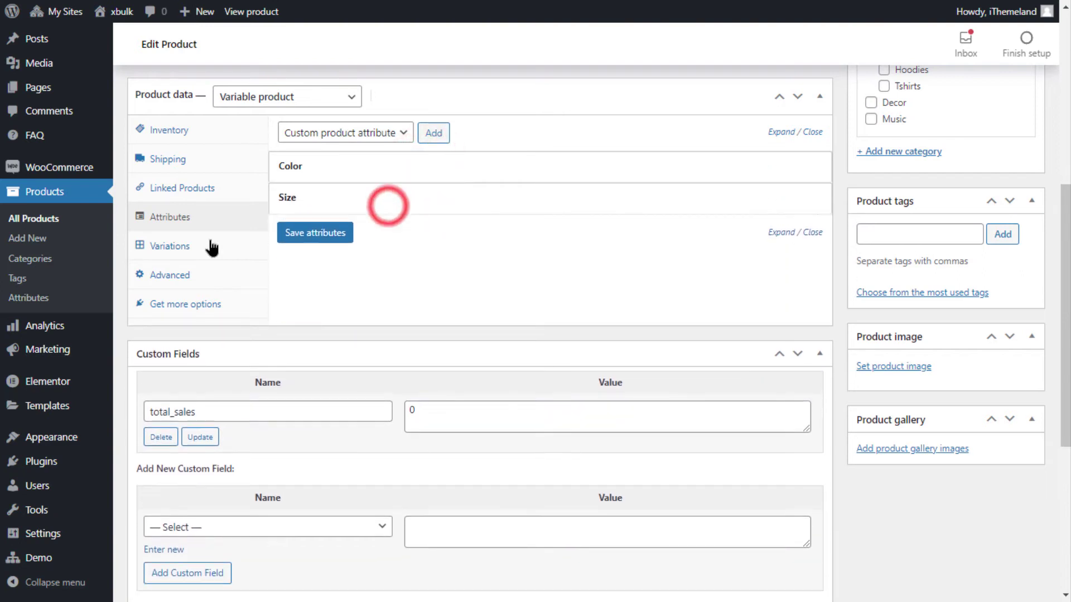
click(202, 246)
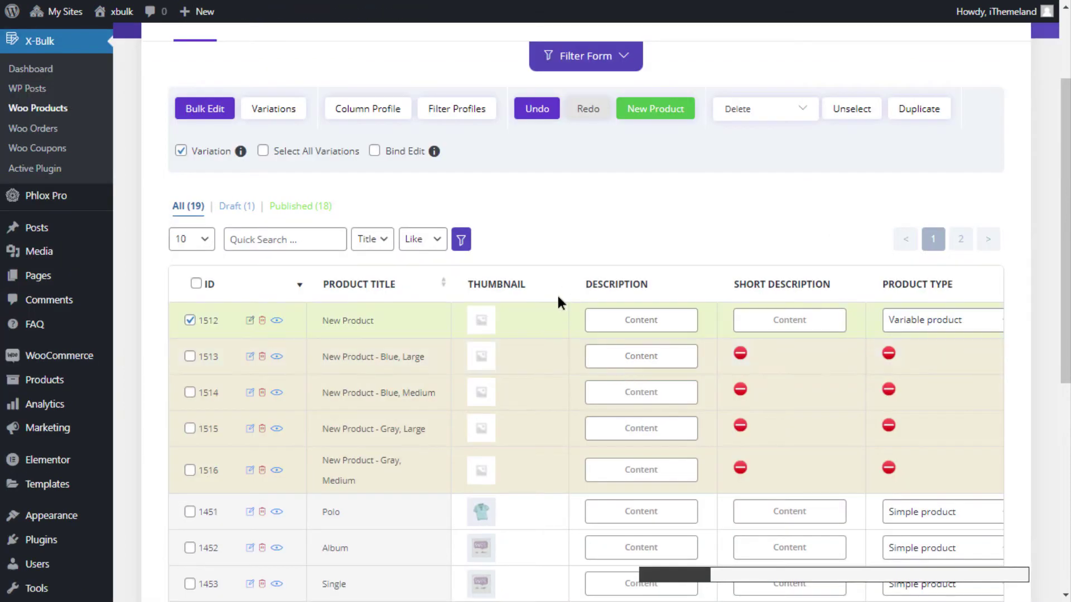
- Switch to the Woo Orders bulk editor and review the orders table and the status options of the on-hold order
scroll(558, 299, up, 1)
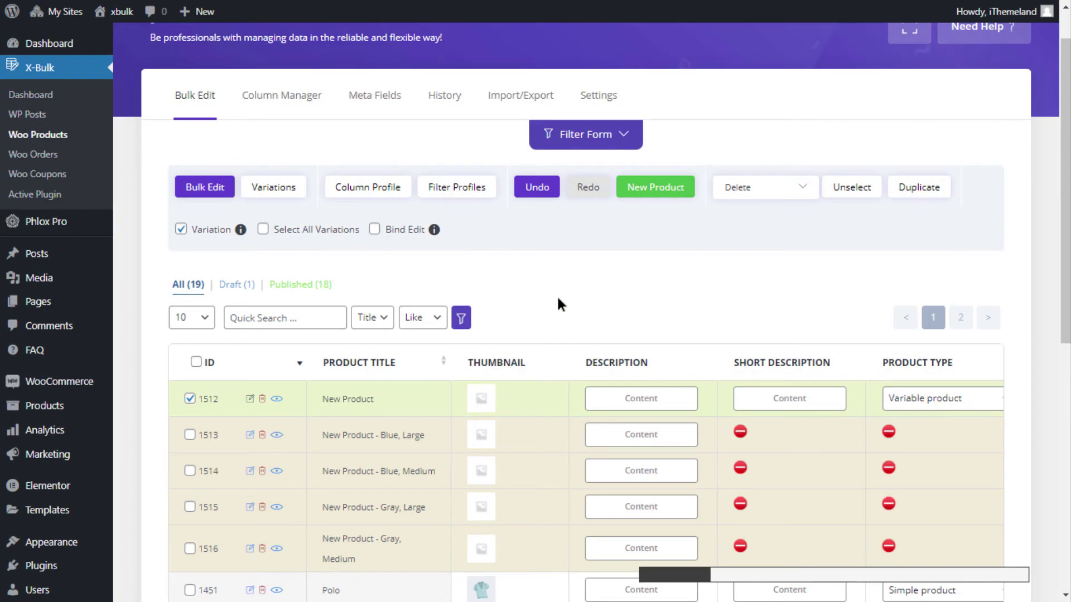
scroll(558, 299, up, 1)
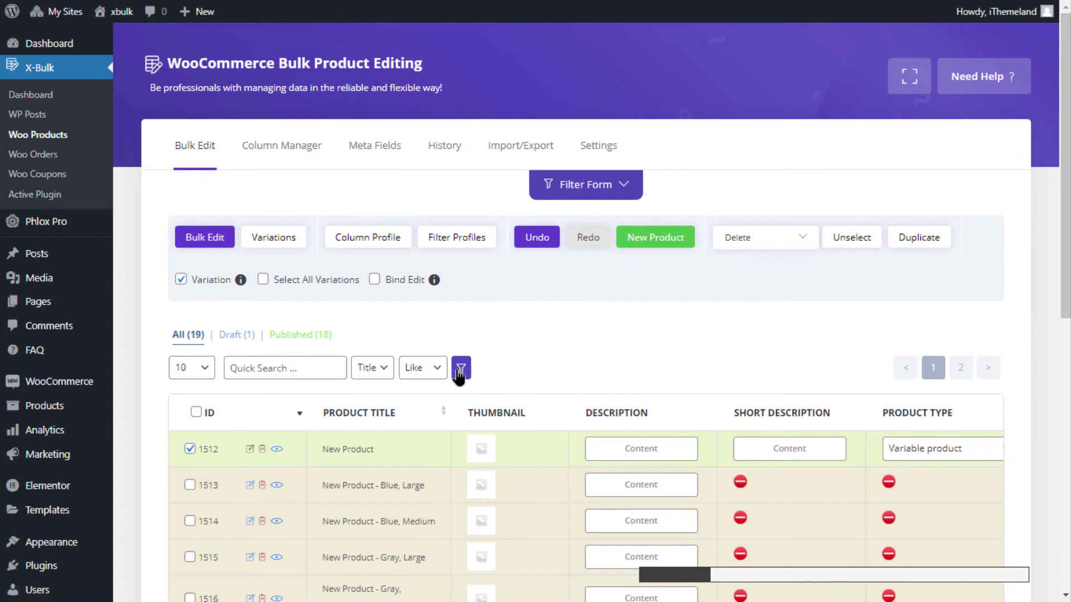
click(40, 157)
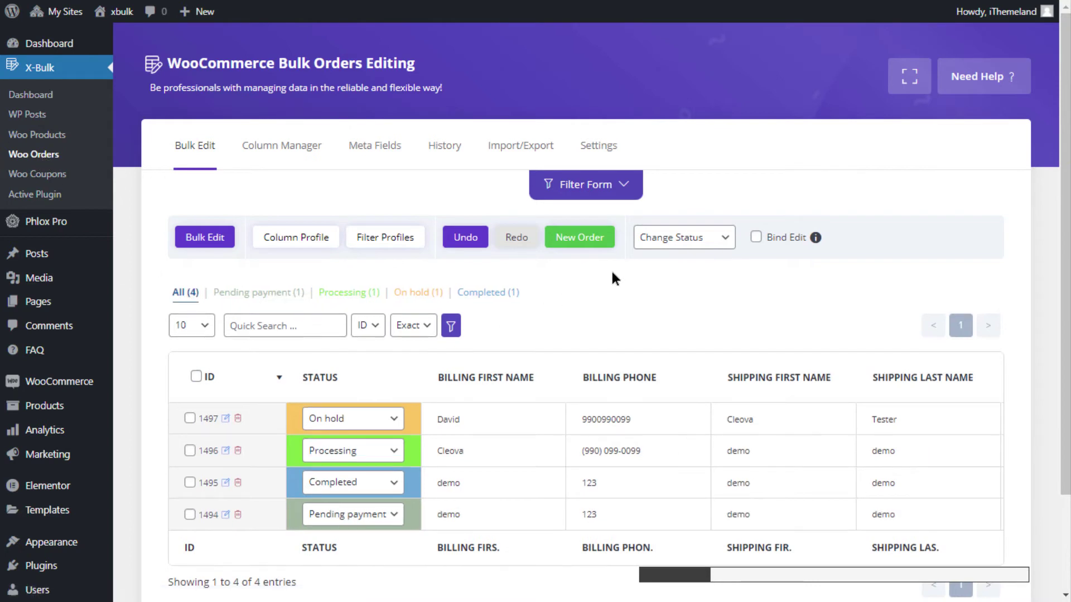
scroll(611, 269, down, 2)
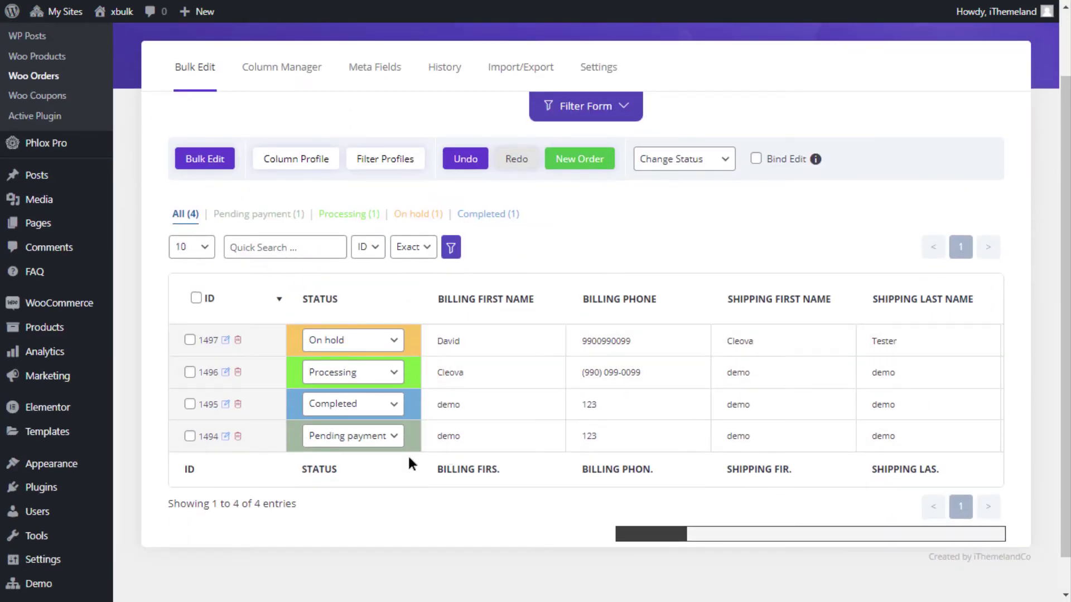
scroll(408, 454, up, 2)
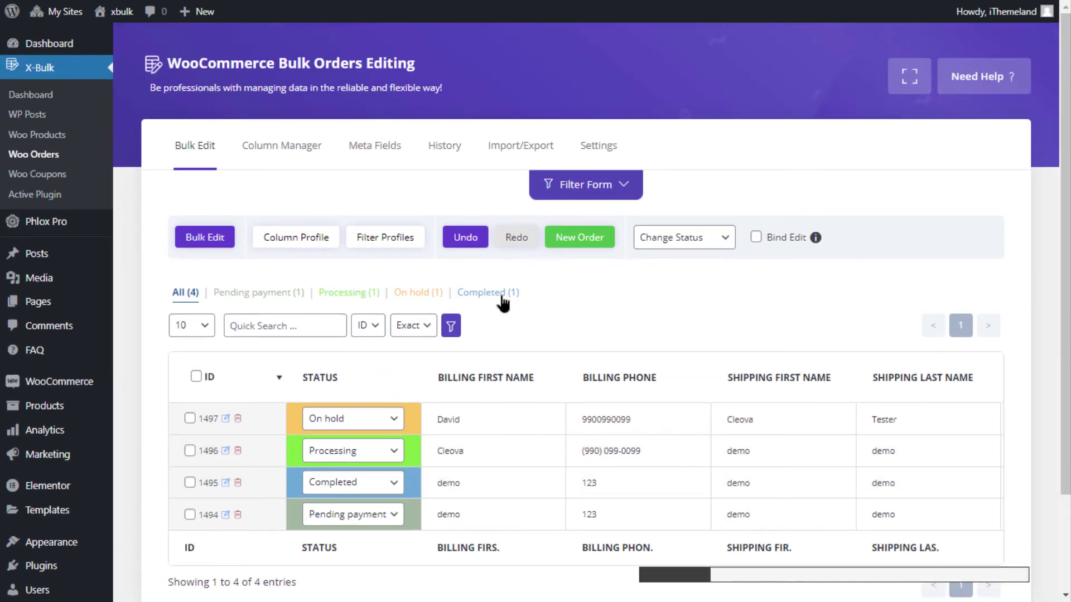
click(359, 419)
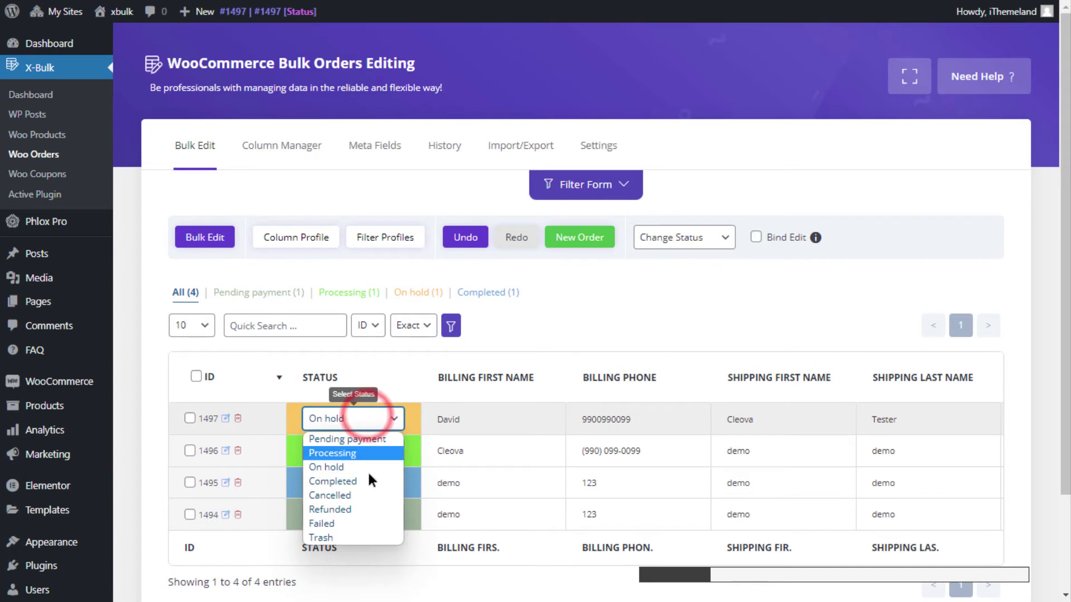
click(377, 421)
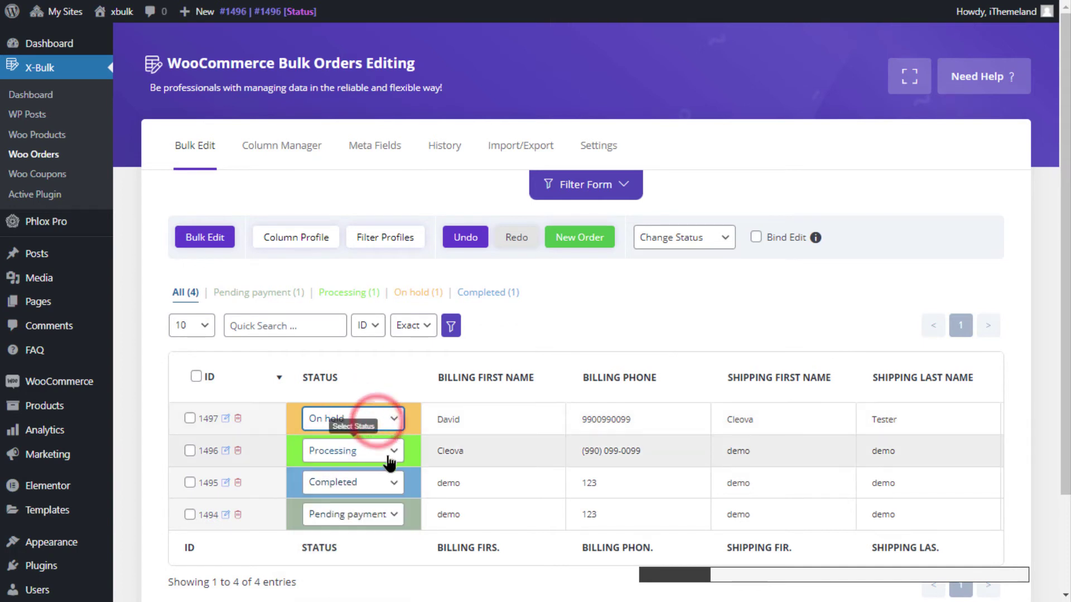
- View the items of the first order in the orders table and close the list
drag(677, 578, 717, 583)
click(678, 425)
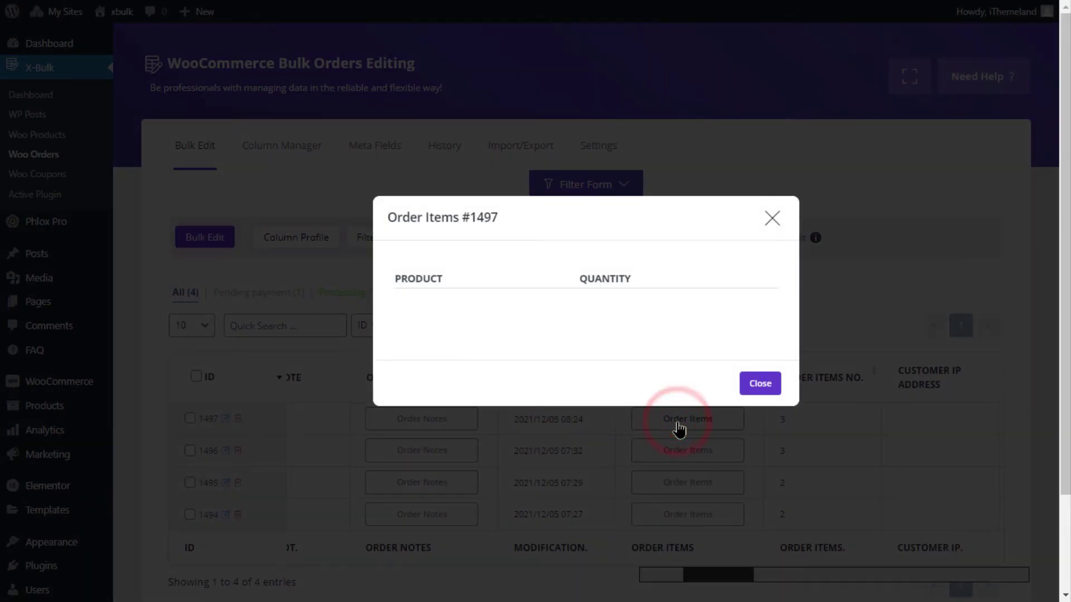
click(758, 384)
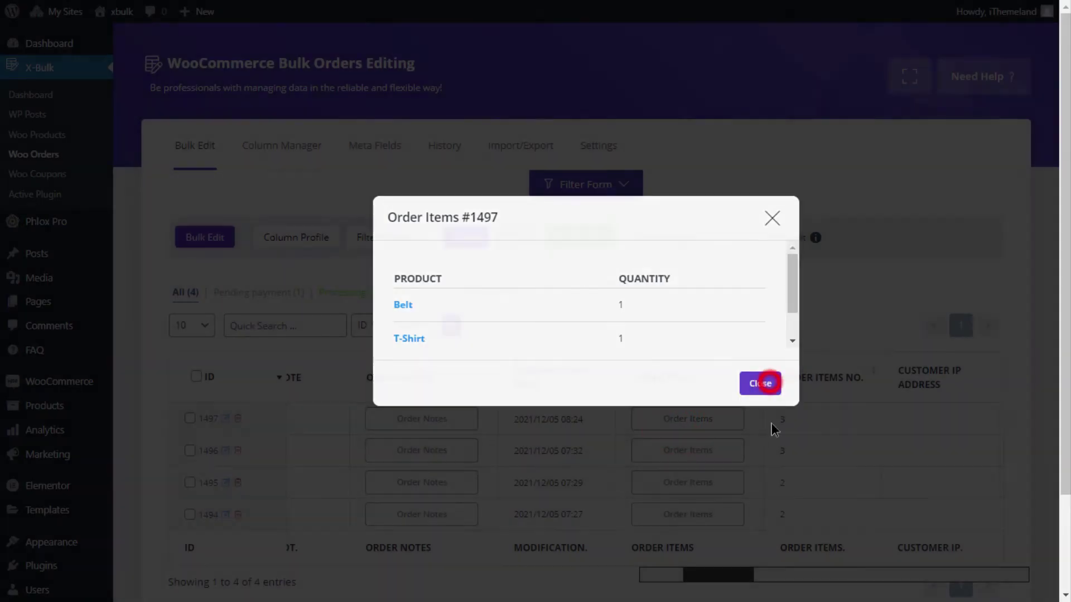
- Review the first order's full details, including billing, shipping and purchased products, and close them
drag(724, 579, 773, 580)
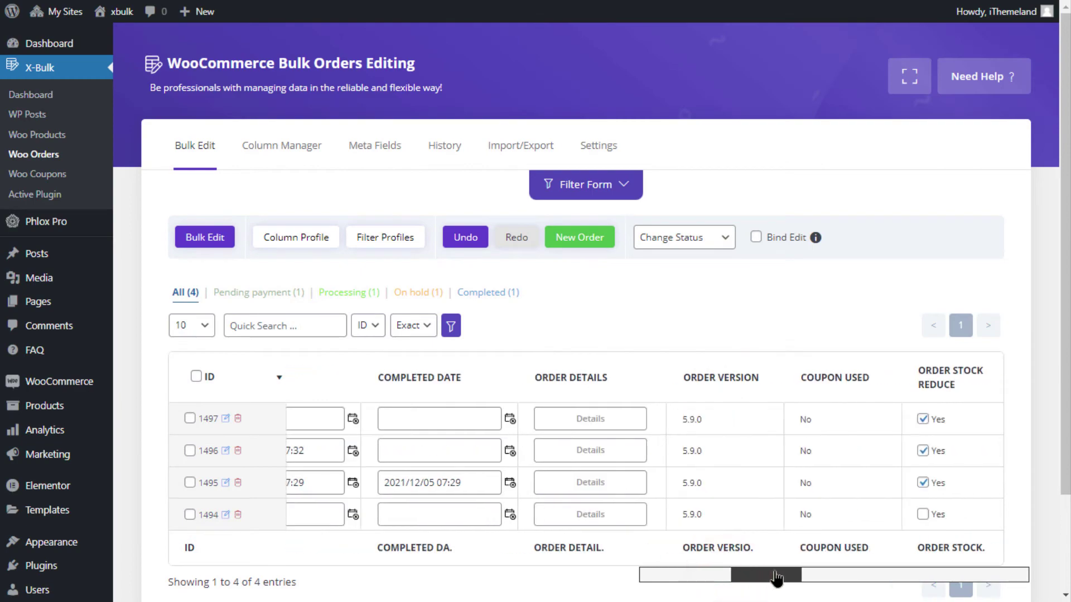
click(524, 417)
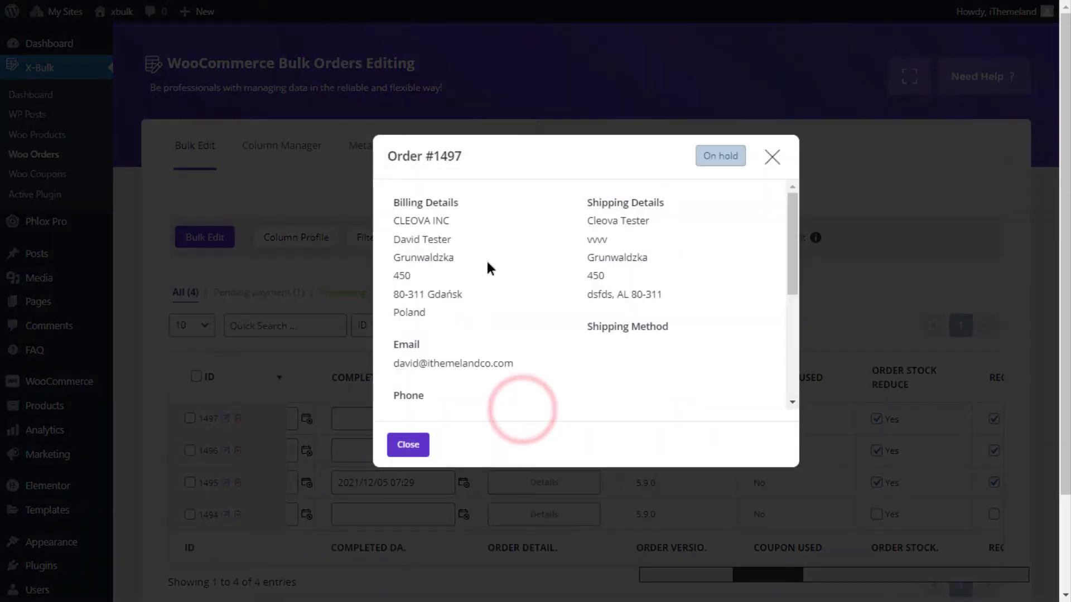
scroll(559, 231, down, 4)
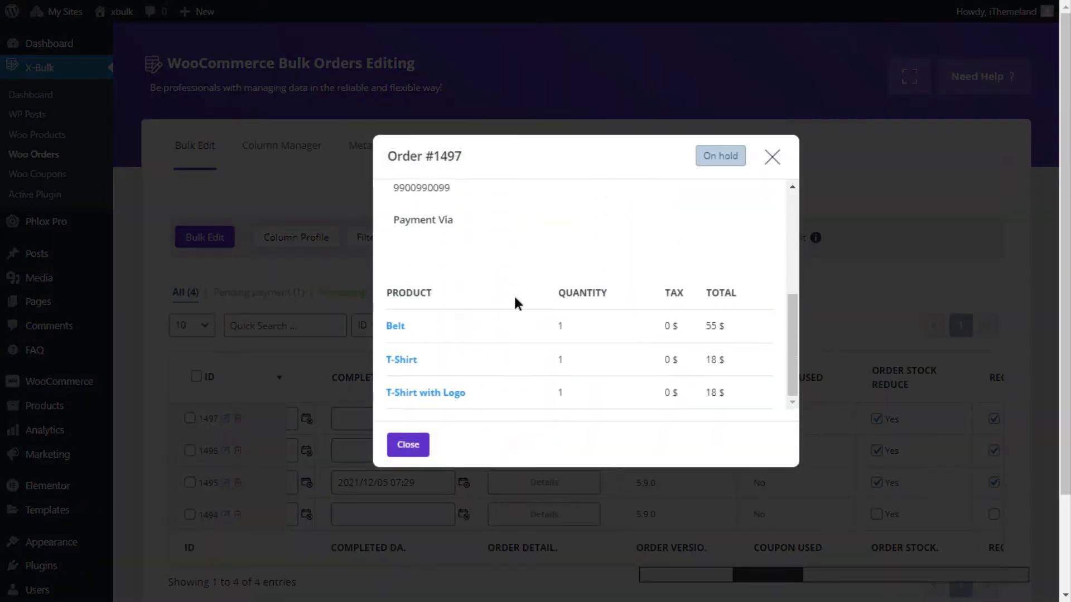
scroll(568, 260, up, 5)
click(772, 158)
- Review the first order's editable billing details, close them without changes, and look over the remaining shipping and action columns
drag(773, 575, 880, 577)
click(508, 418)
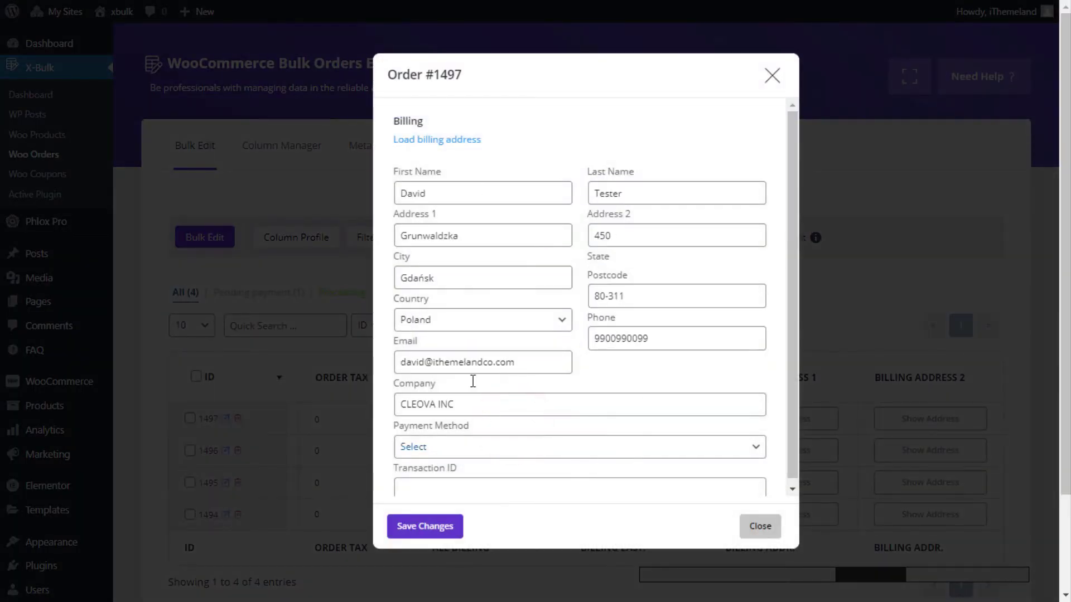
click(479, 185)
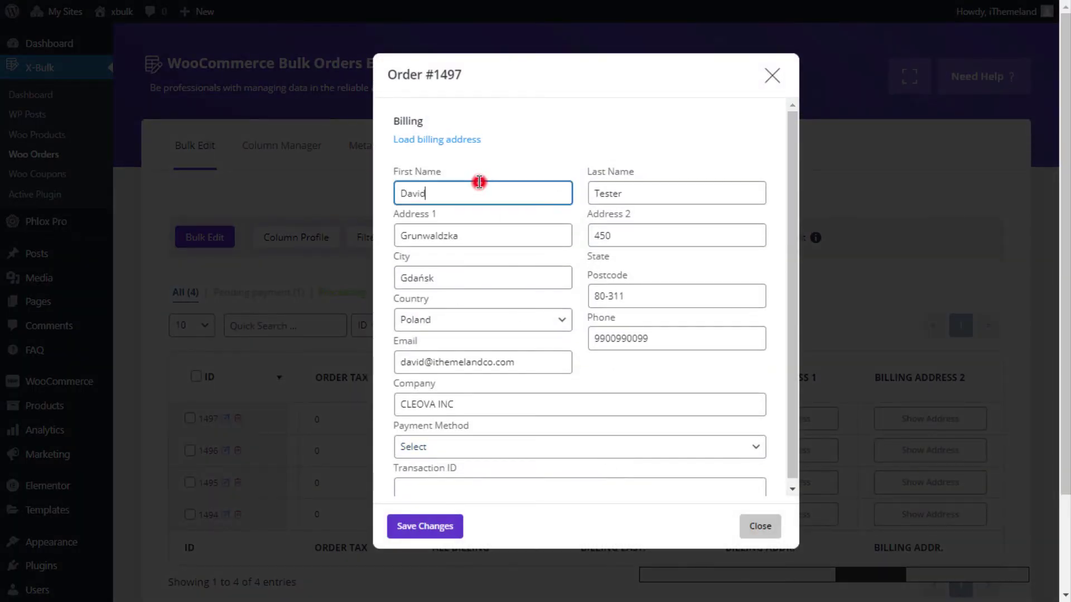
click(478, 272)
click(763, 78)
drag(870, 577, 1002, 574)
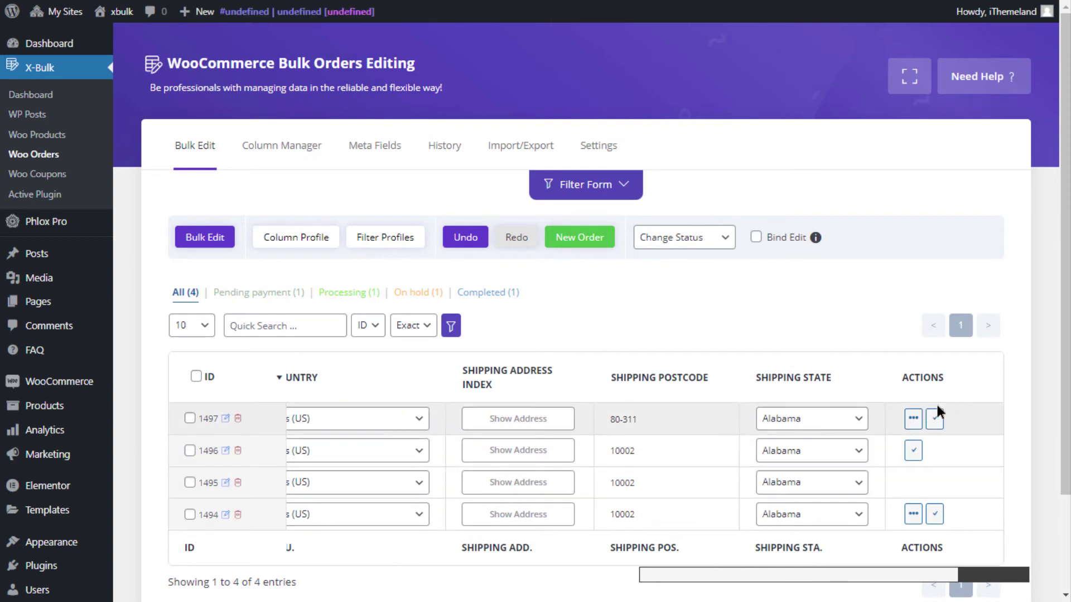
drag(997, 575, 658, 594)
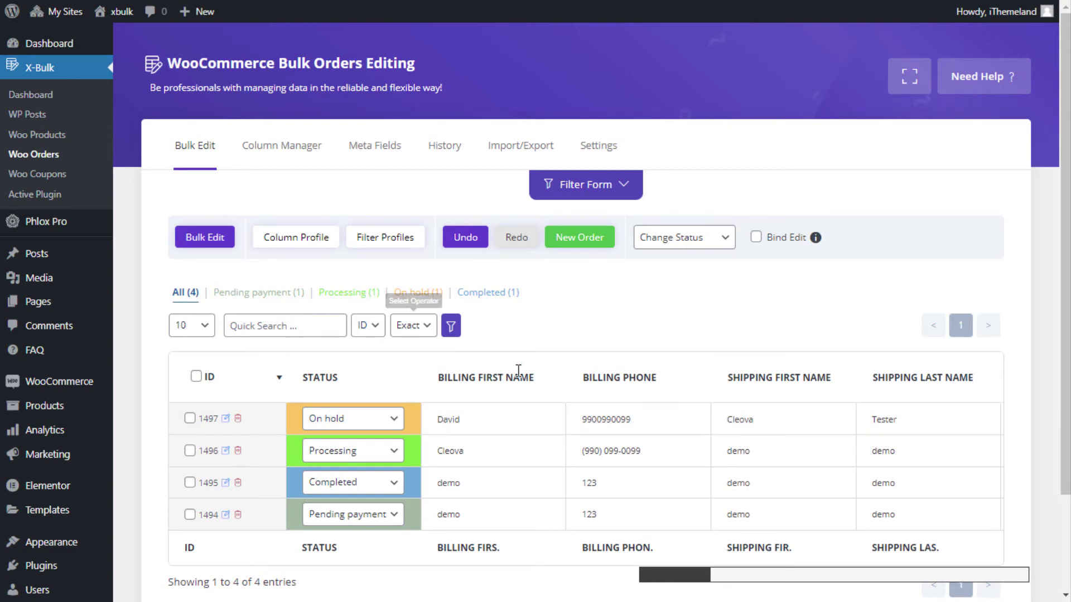
- Filter the orders table by the Completed status and reset the filter
click(586, 188)
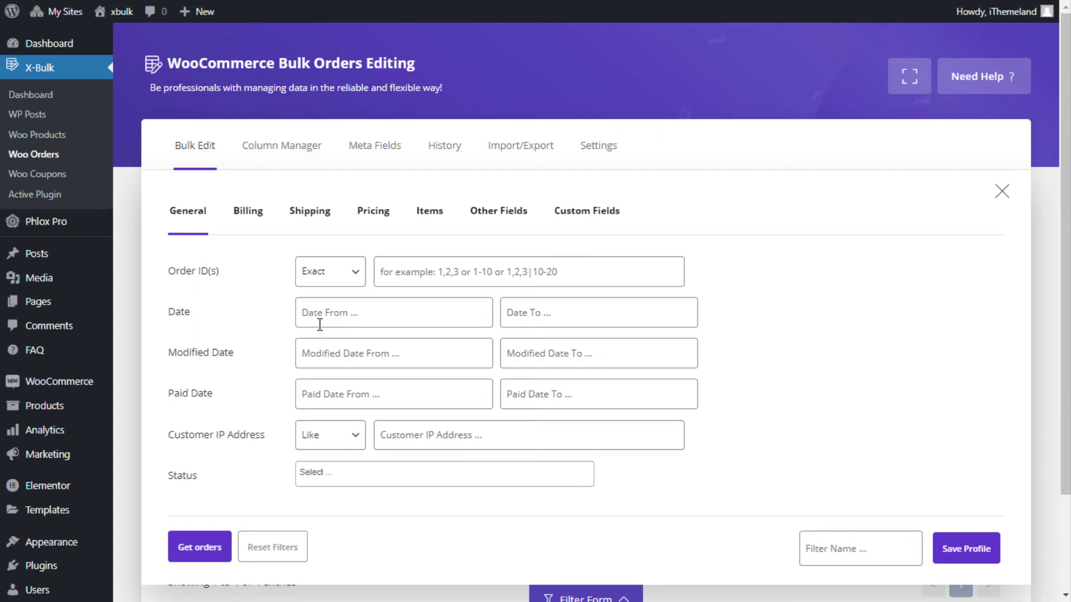
click(361, 476)
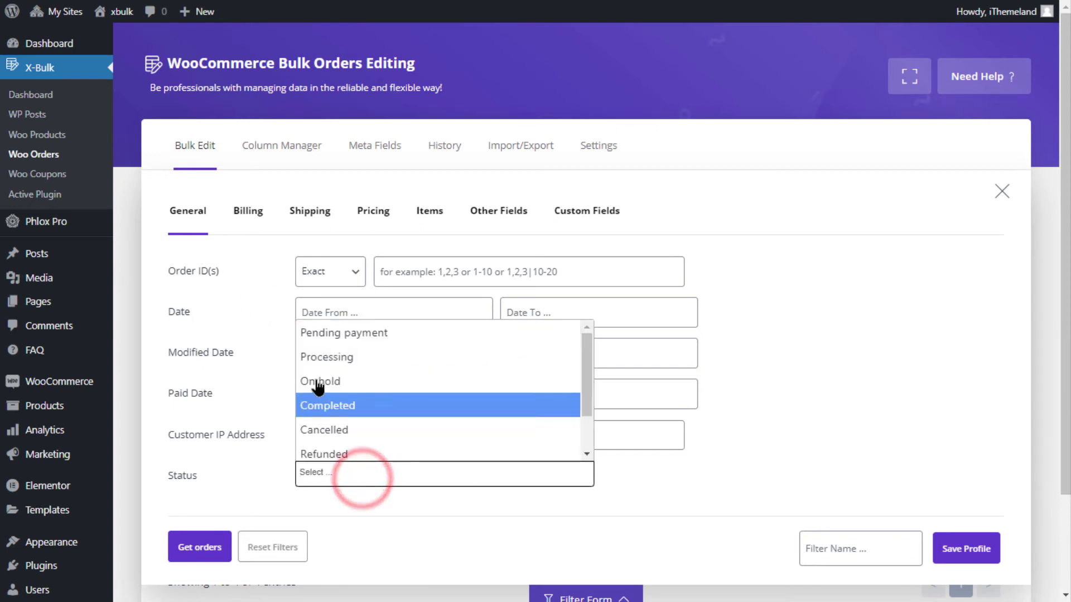
click(349, 406)
click(199, 547)
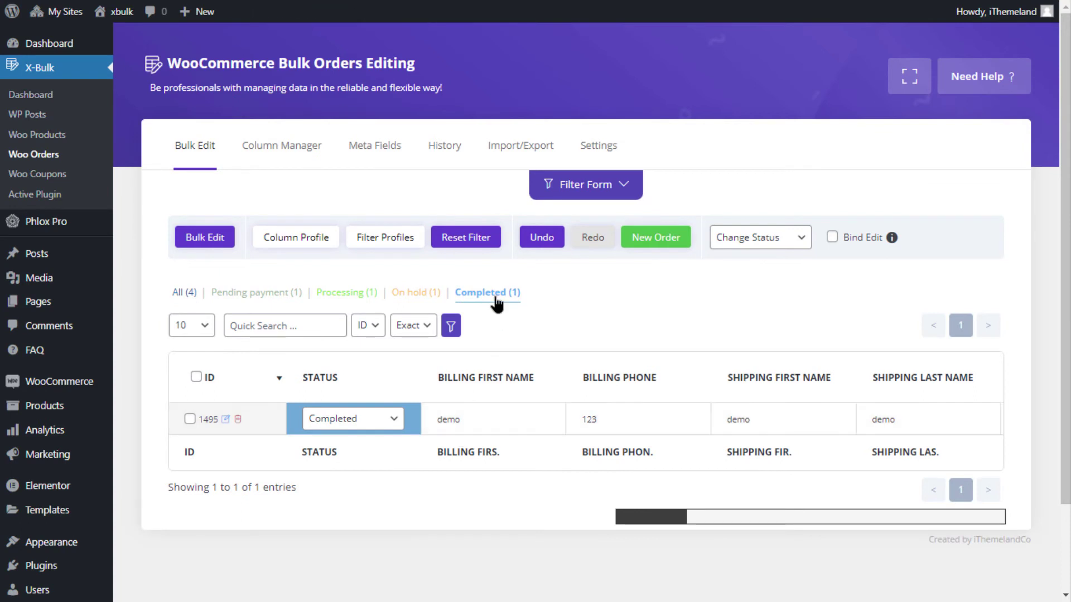
click(477, 239)
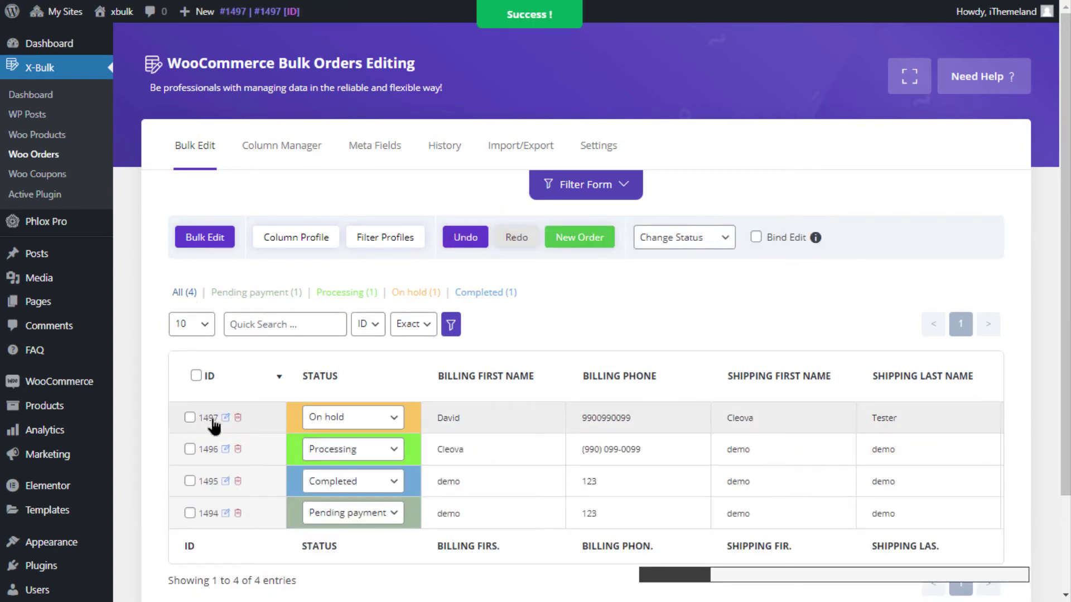
- Bulk edit the second and third orders in the table, setting their status to Refunded
click(189, 449)
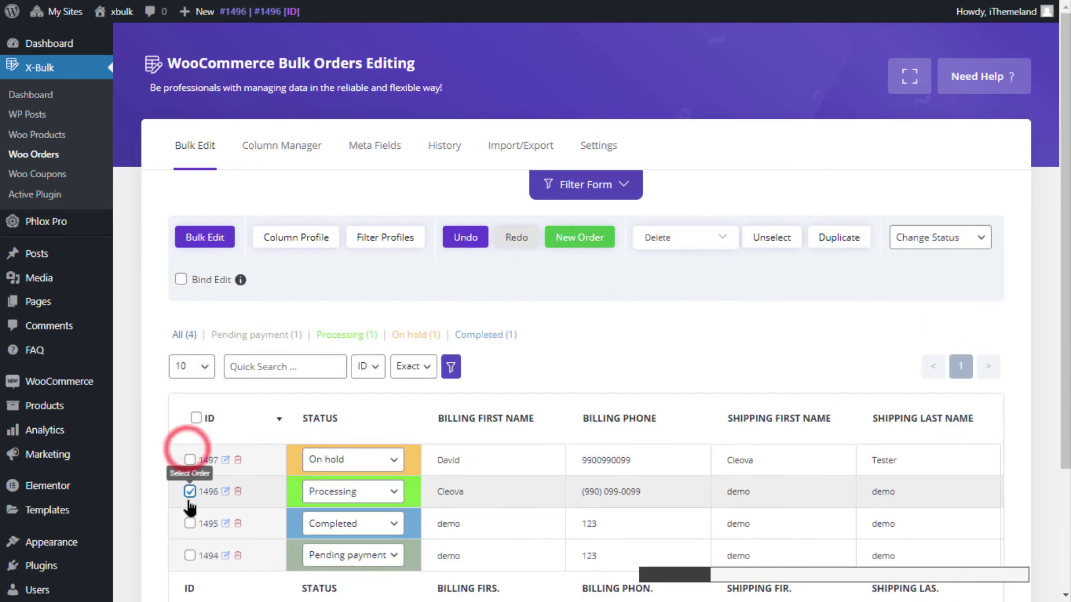
click(190, 523)
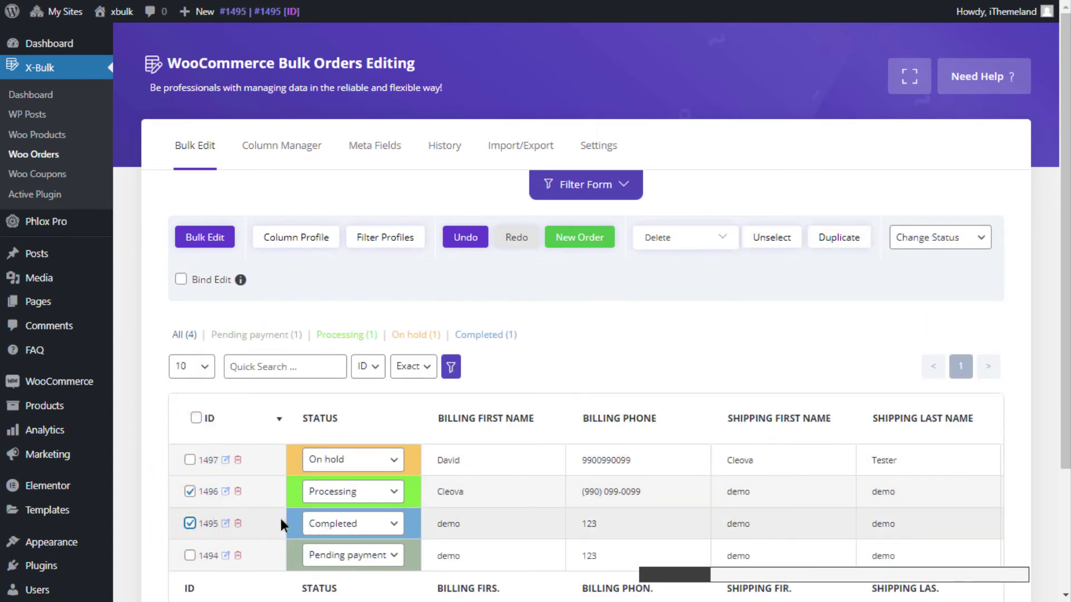
click(205, 238)
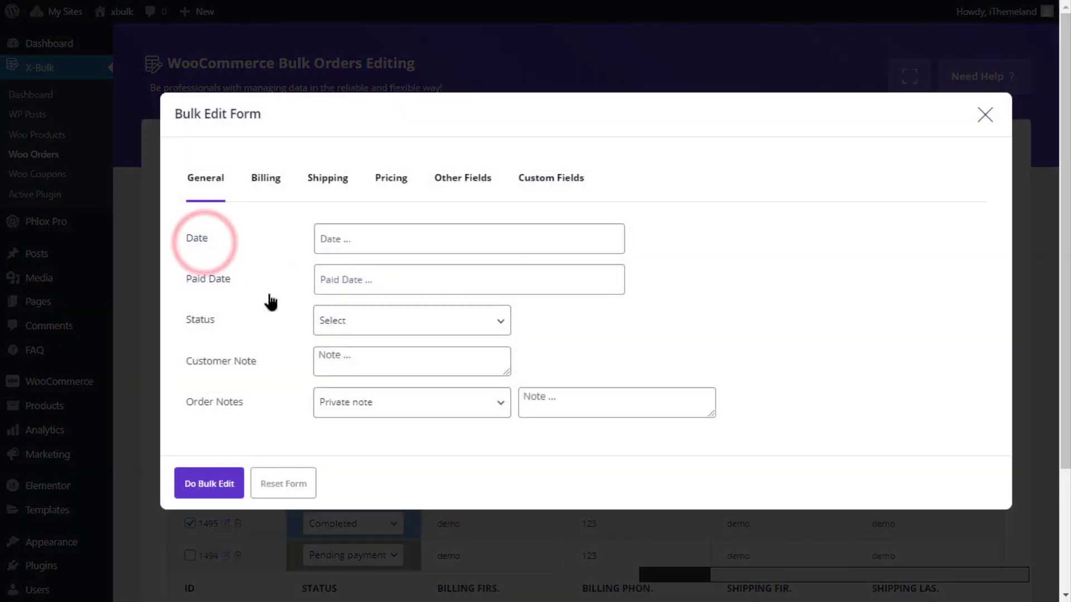
click(365, 321)
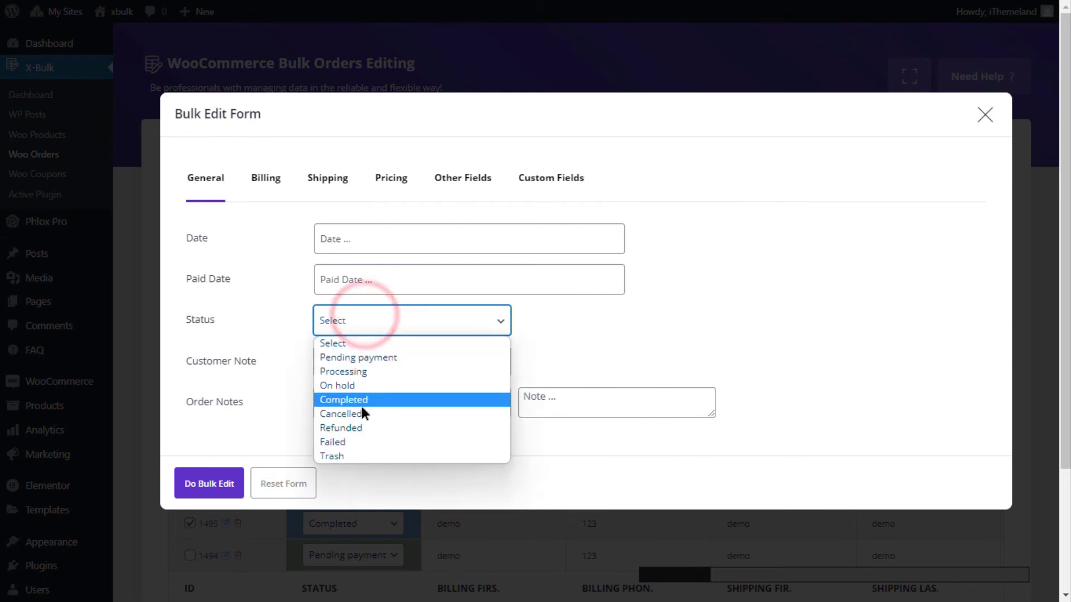
click(356, 428)
click(200, 484)
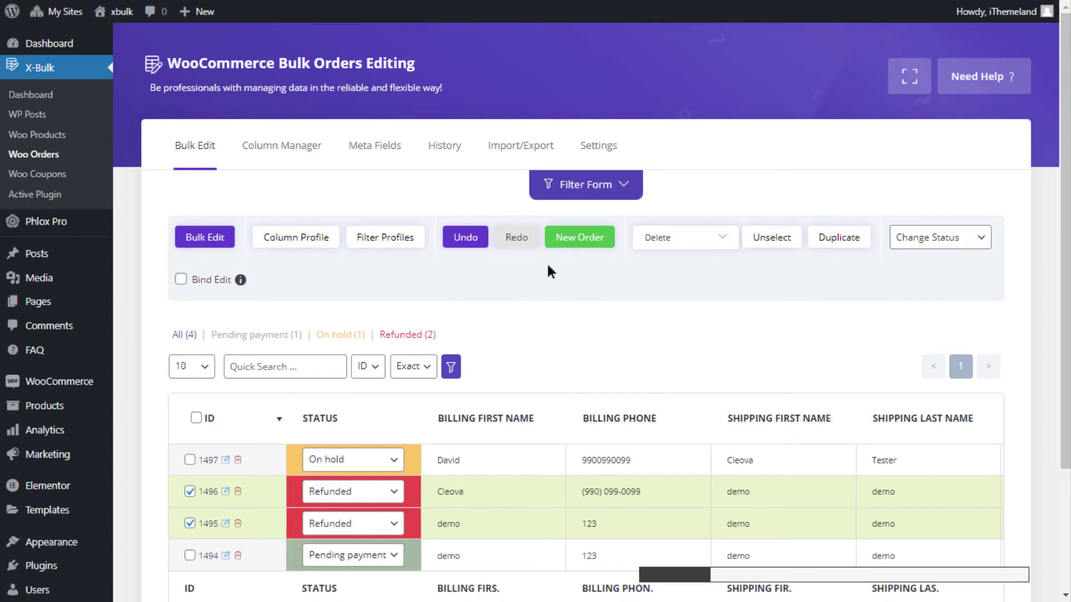
- Change the status of the two selected orders to Processing without opening the bulk edit form
click(939, 240)
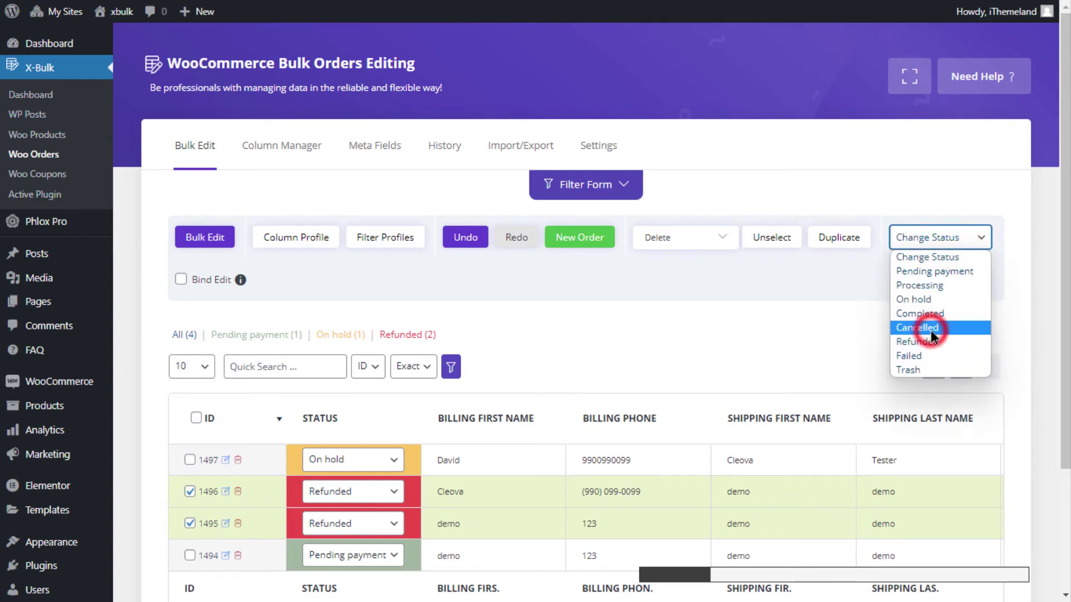
click(940, 287)
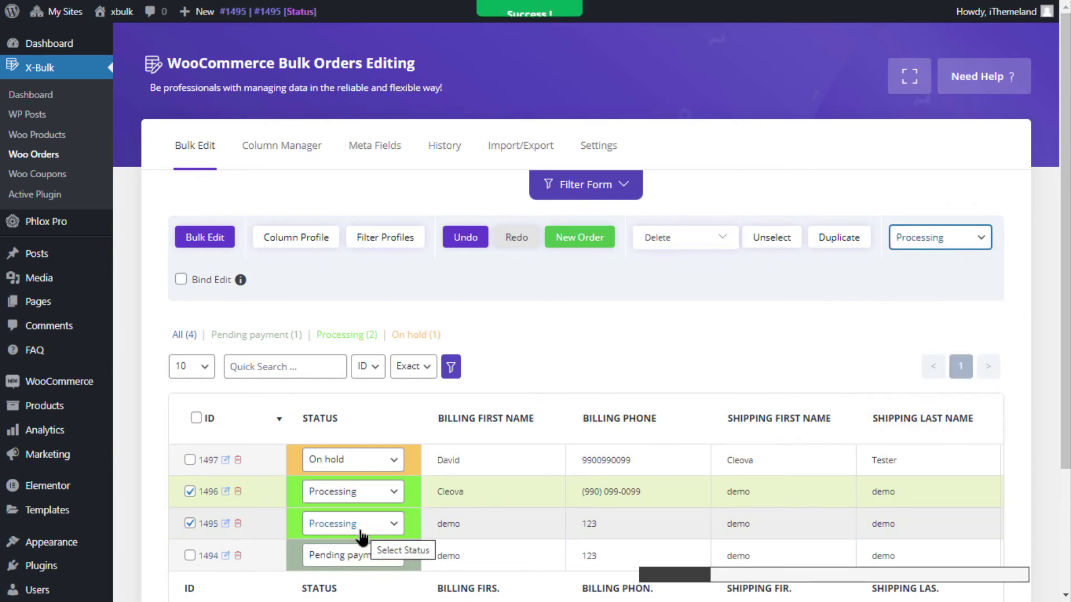
- Switch to the Woo Coupons bulk editor and review the coupons table and the discount type options of the "New Year 2022!" coupon
click(47, 179)
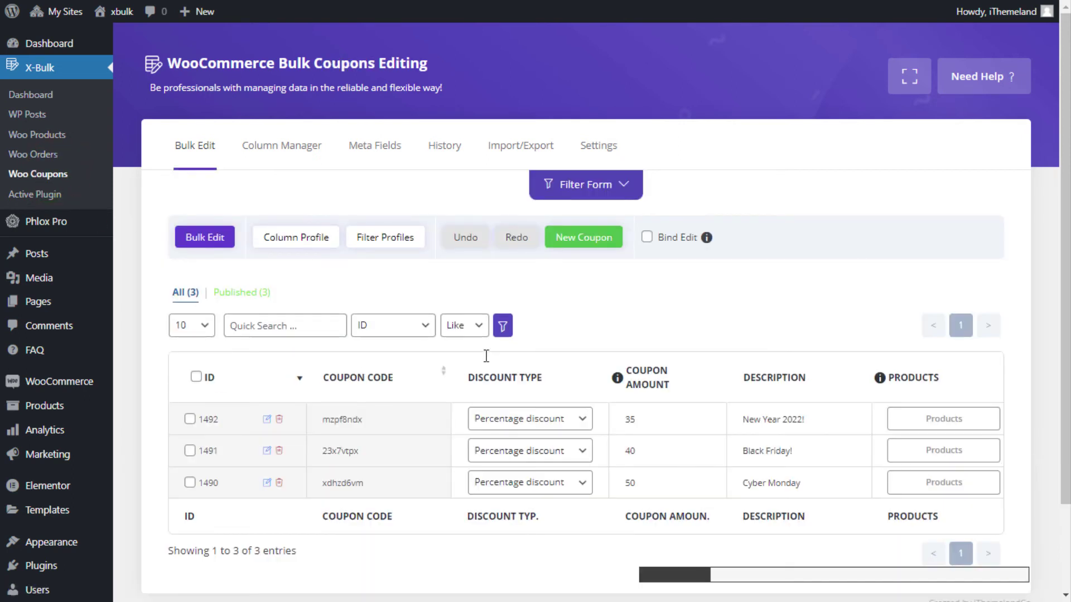
scroll(487, 356, down, 2)
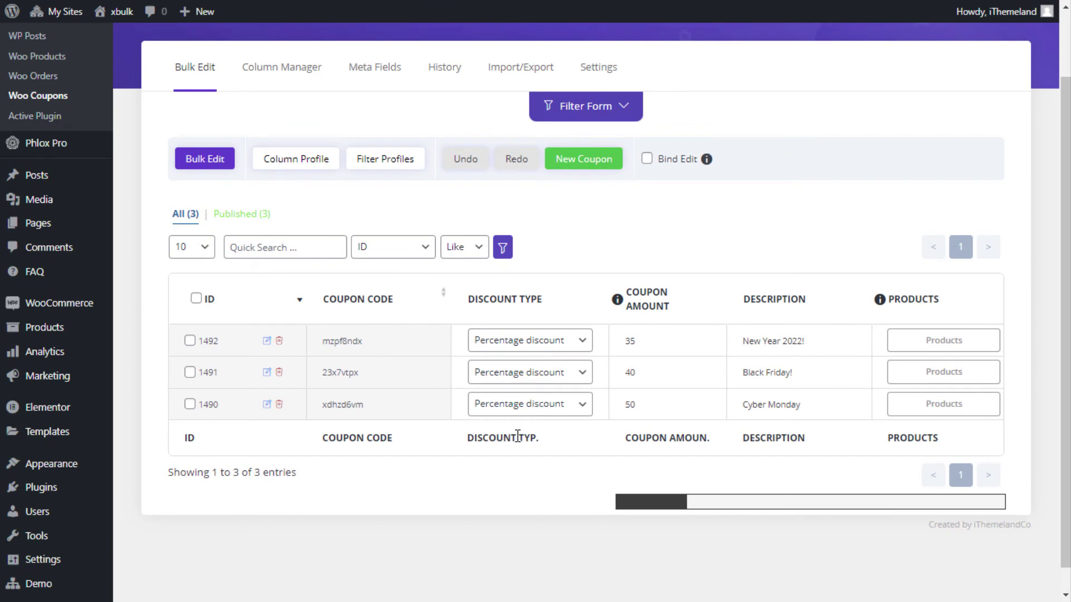
drag(650, 511, 617, 514)
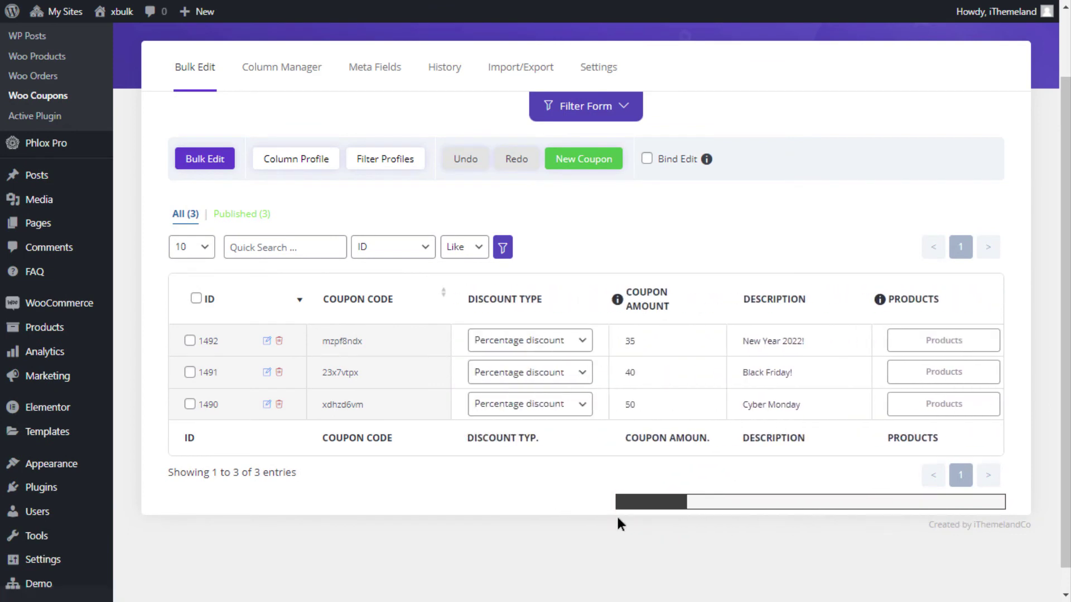
click(529, 339)
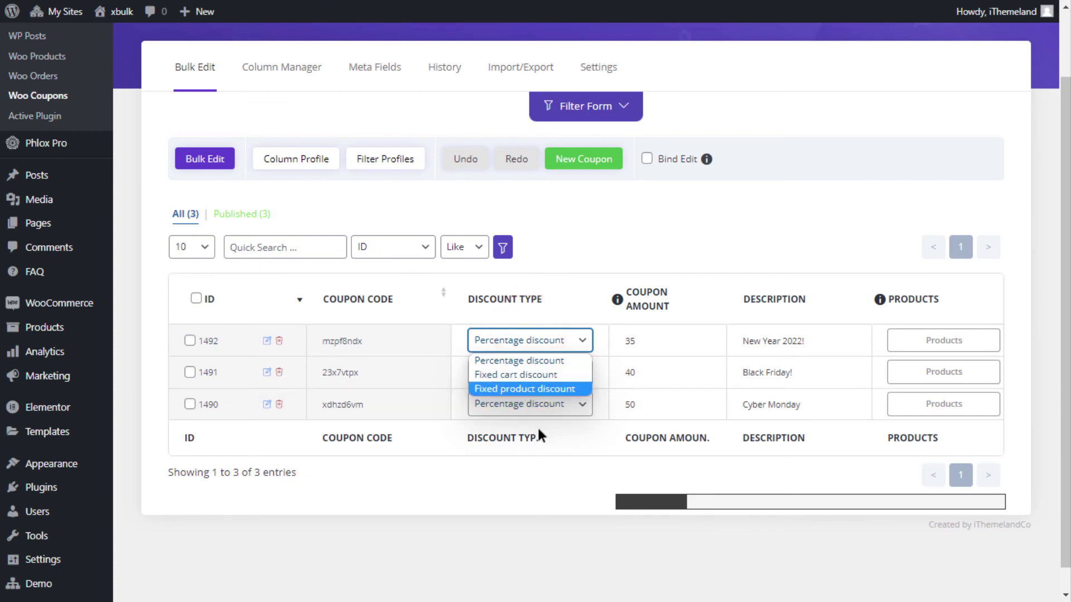
click(552, 453)
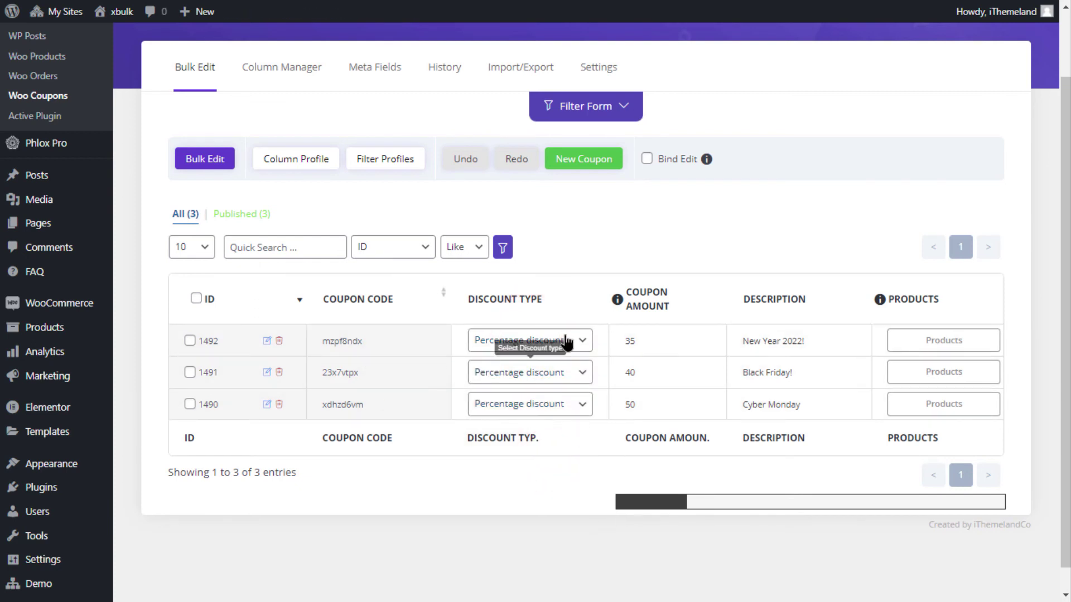
- Review the coupon filter form's general, usage restriction and usage limit criteria, and close the form
click(602, 114)
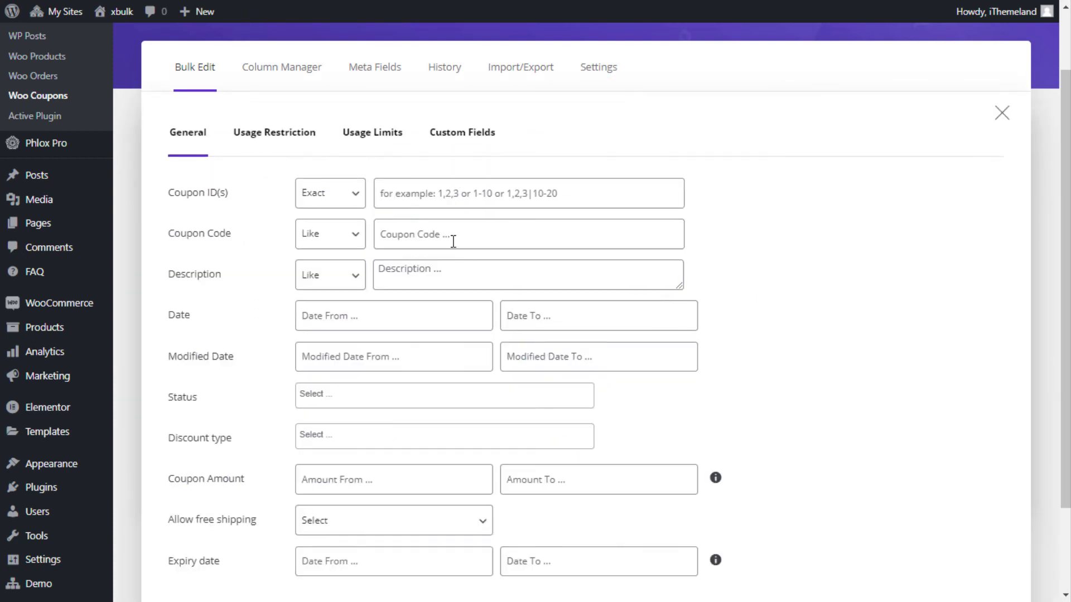
scroll(444, 374, down, 3)
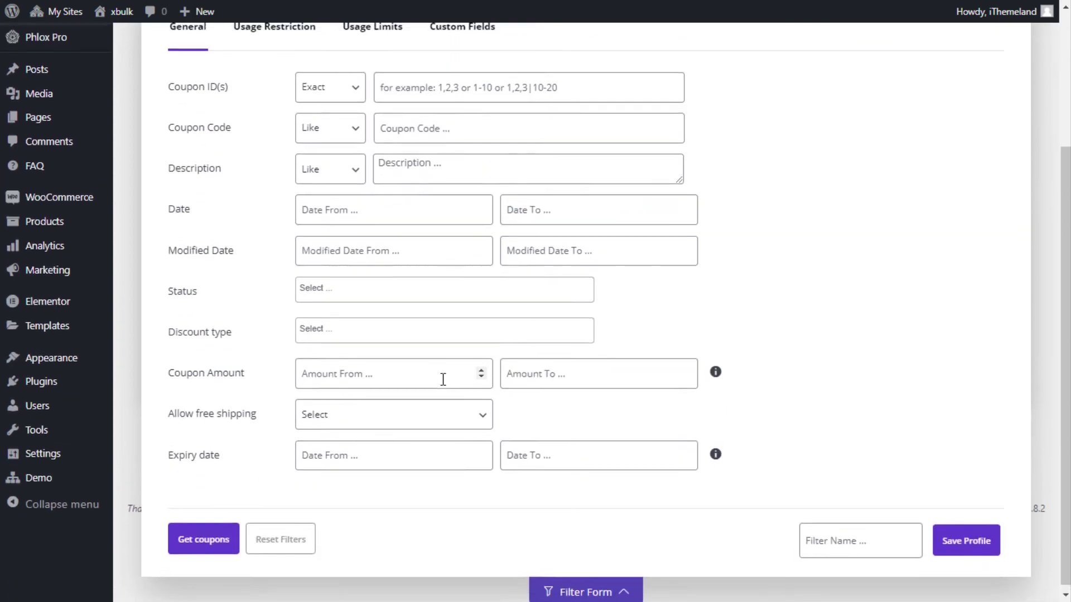
scroll(443, 377, up, 2)
click(286, 104)
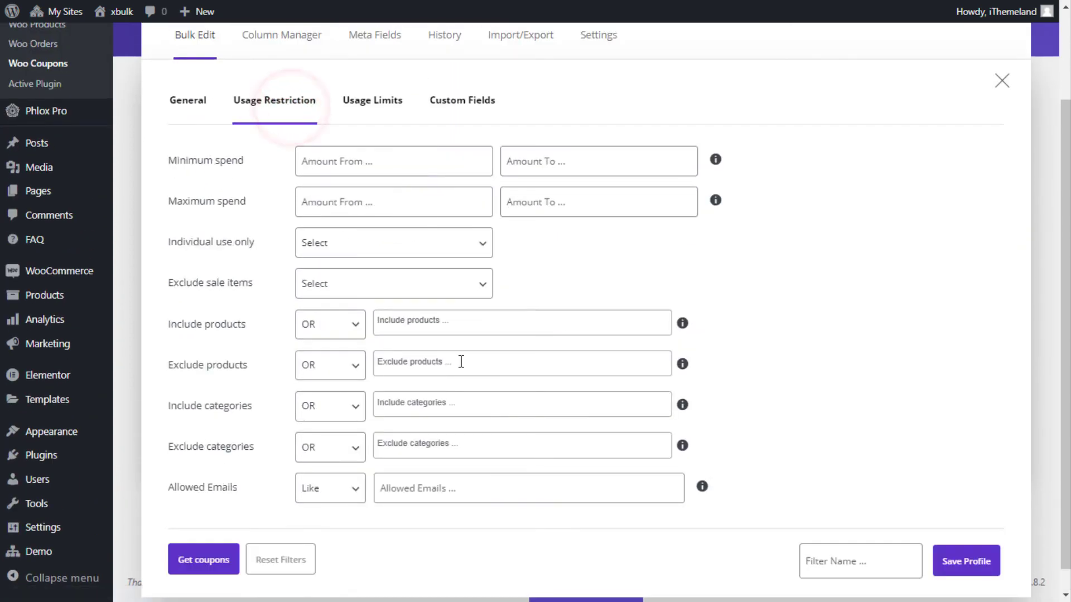
click(377, 112)
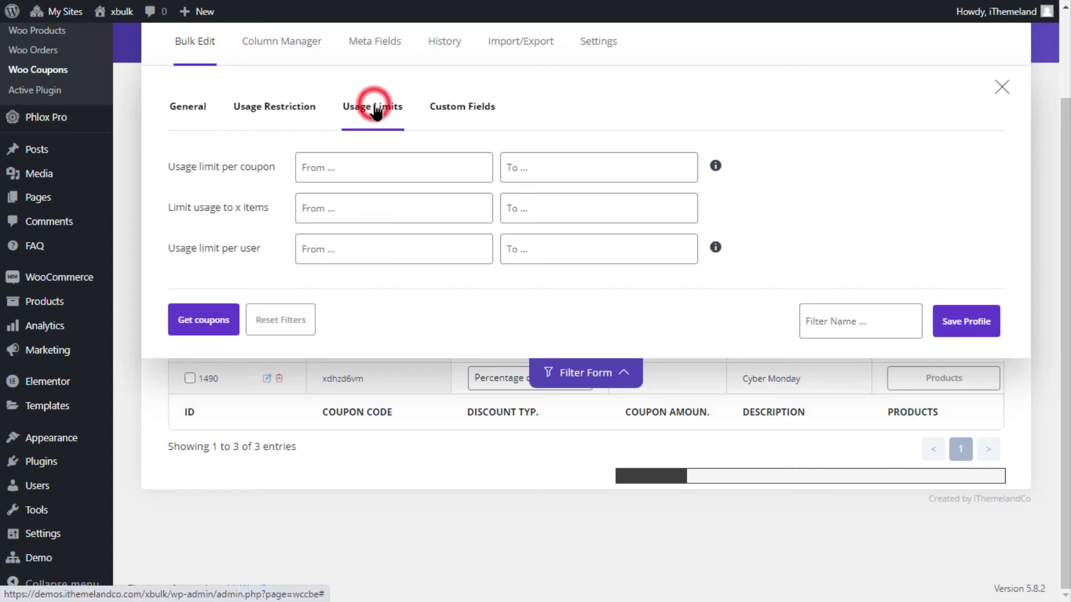
click(547, 377)
- Assign the Belt product to the "New Year 2022!" coupon and save the change
scroll(457, 474, up, 2)
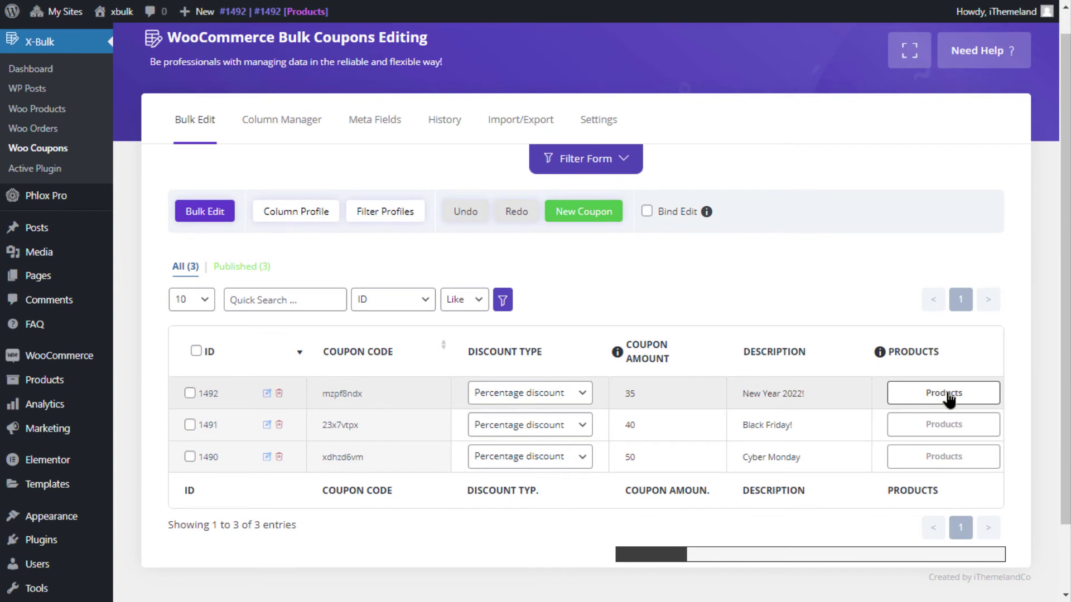
drag(671, 554, 872, 564)
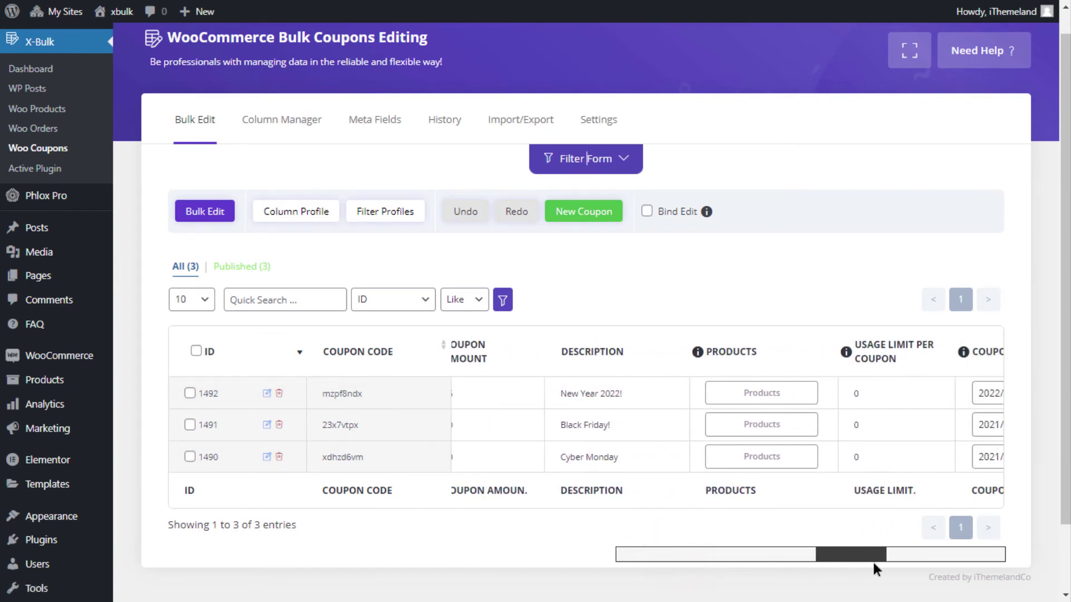
click(750, 397)
click(544, 283)
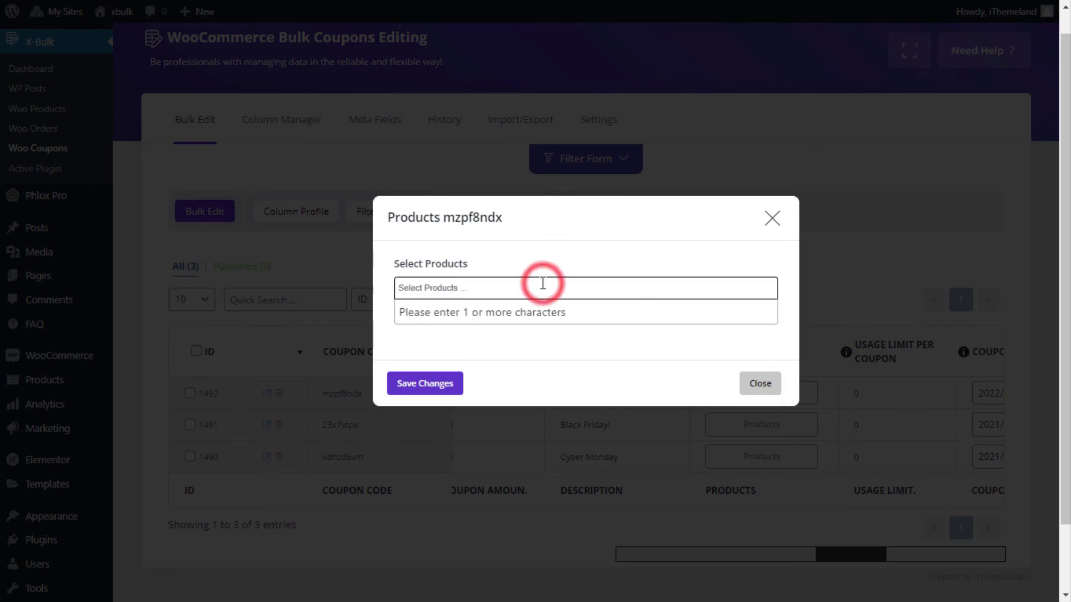
text(bel)
click(474, 311)
click(429, 384)
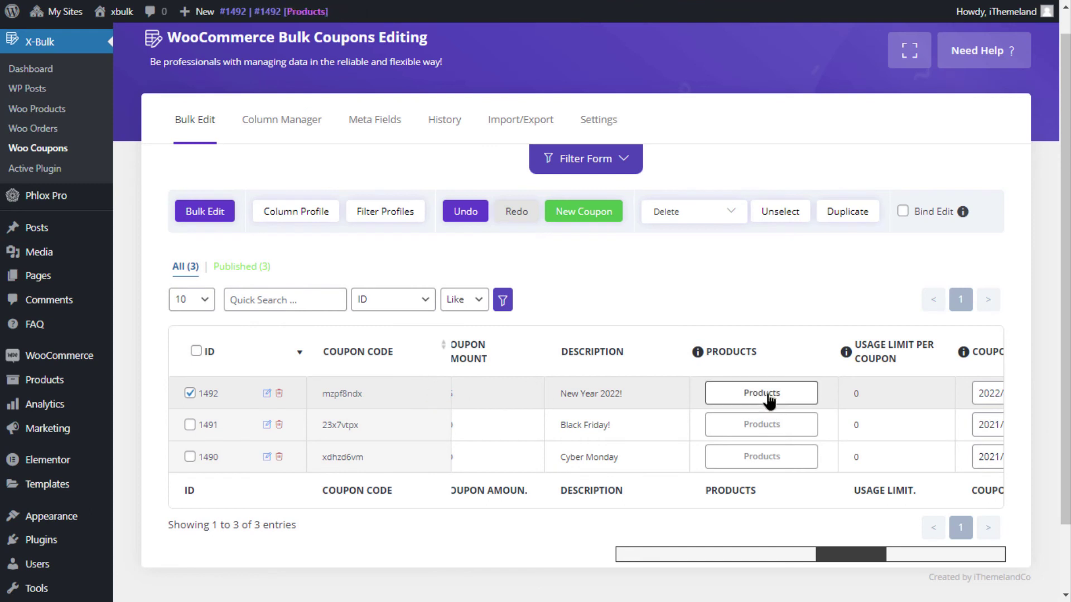
- Open the "New Year 2022!" coupon's edit page in a separate browser tab and check the products in its usage restrictions
right_click(268, 397)
click(285, 406)
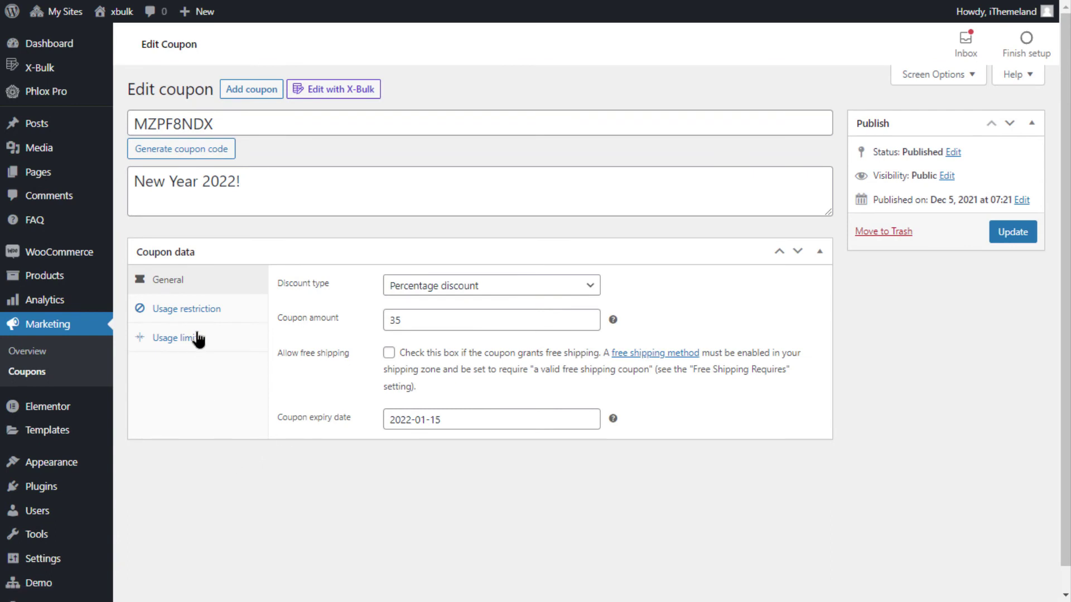
click(196, 310)
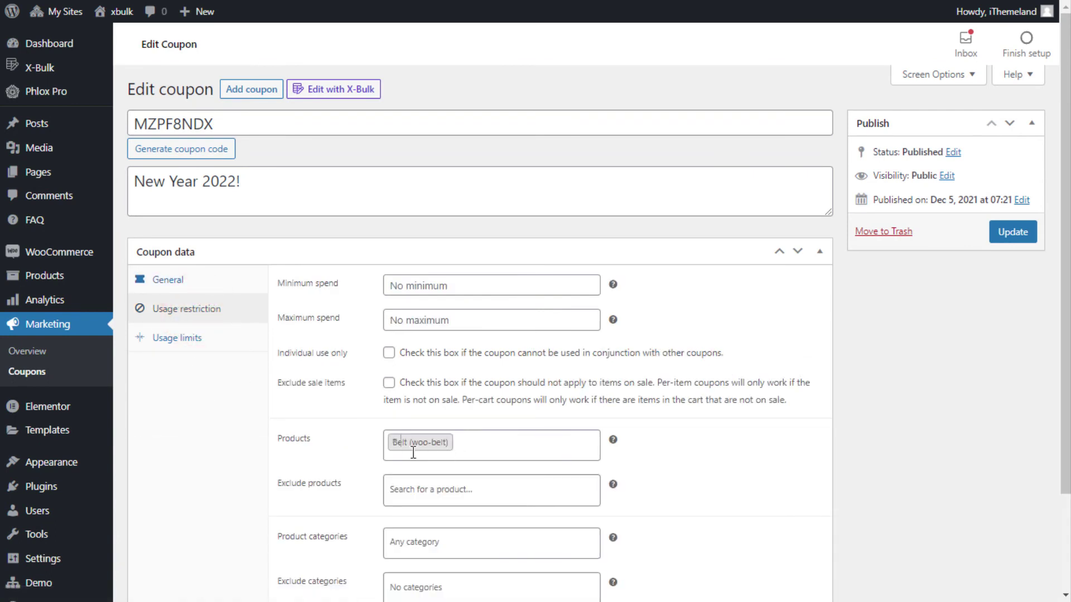
- Add T-Shirt to the coupon's usage restriction products, update the coupon, and reload the coupons table in the bulk editor
scroll(413, 452, down, 2)
click(473, 415)
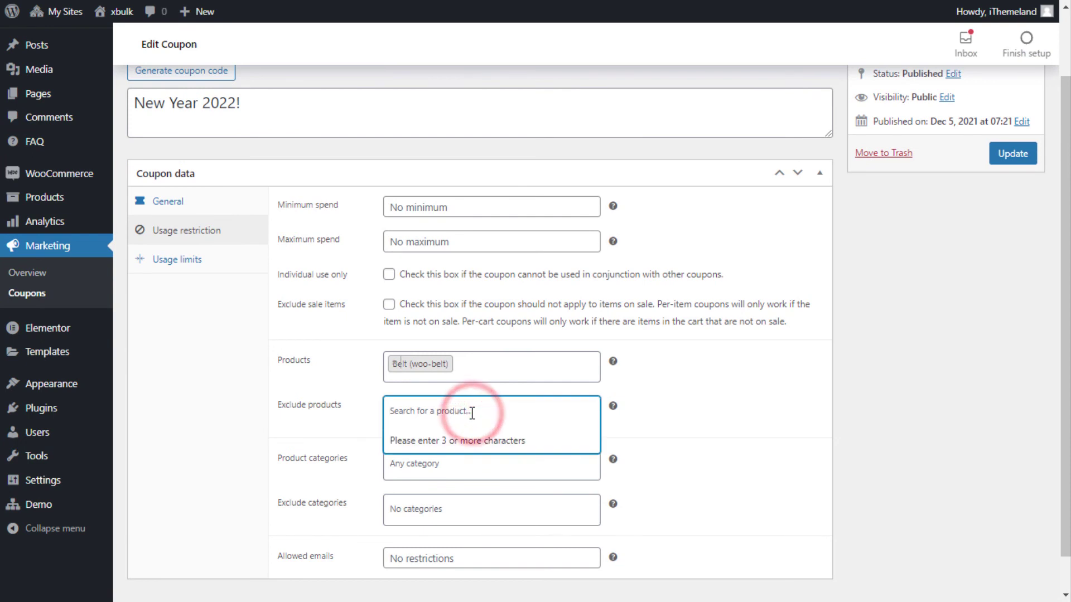
click(474, 359)
text(tsh)
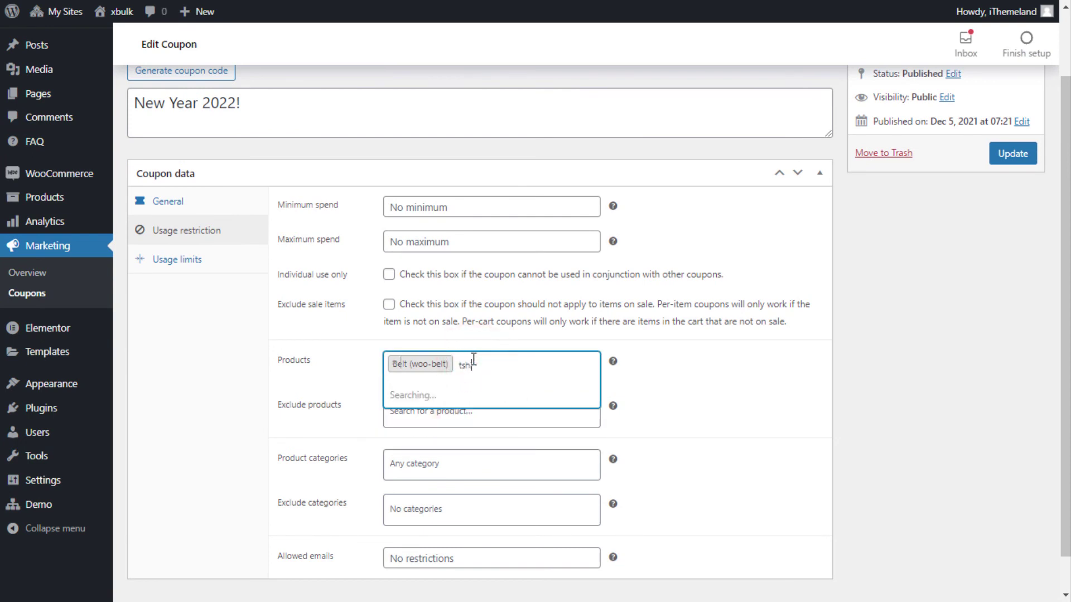
click(461, 397)
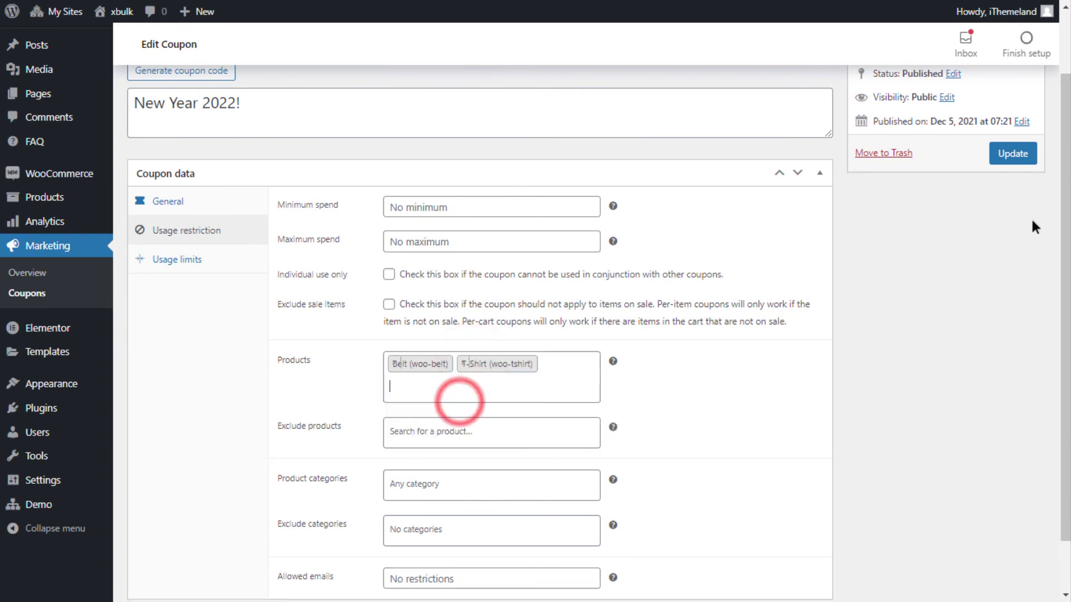
click(1036, 158)
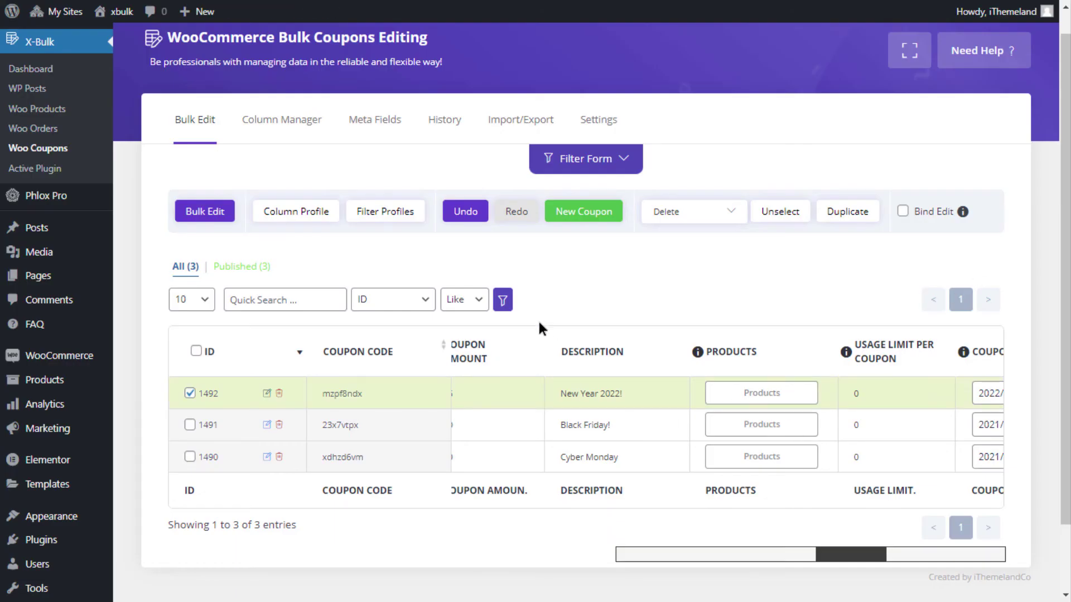
click(502, 300)
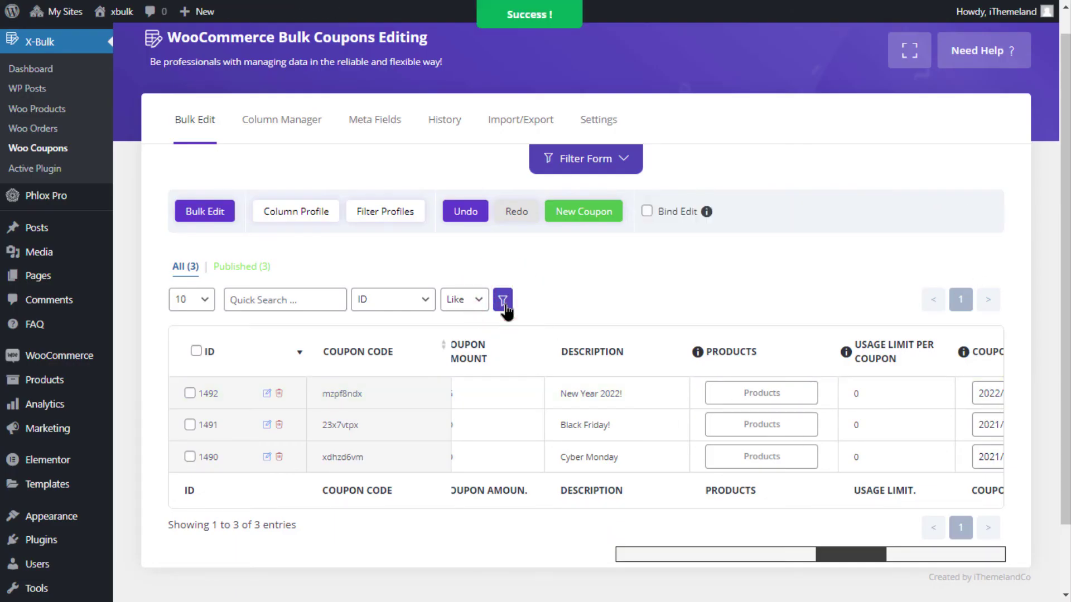
- Check the products assigned to the "New Year 2022!" coupon in the bulk editor and close the dialog
click(747, 397)
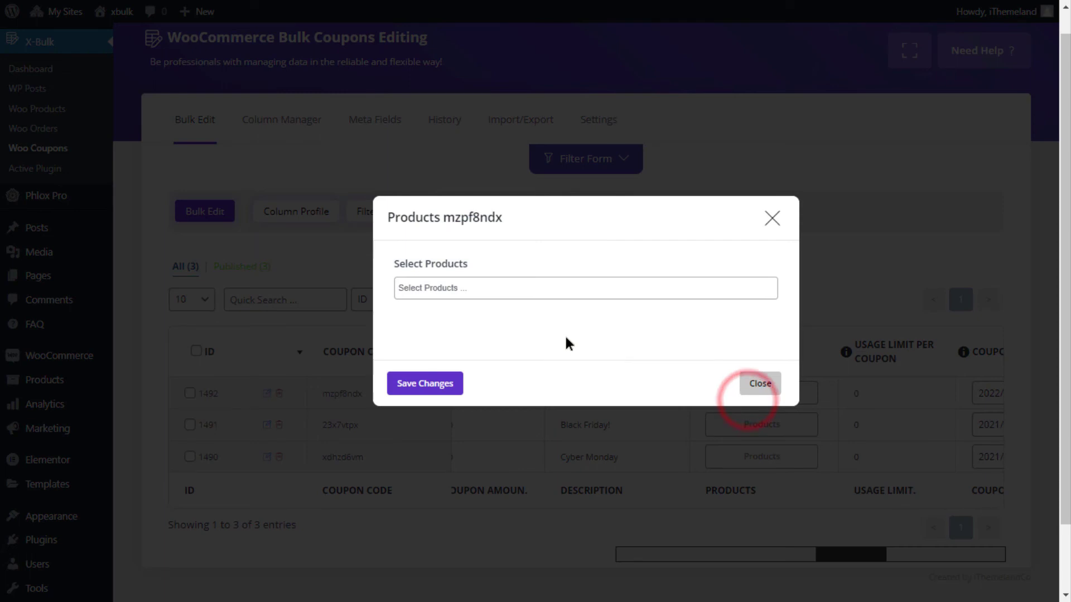
click(770, 214)
drag(856, 555, 580, 563)
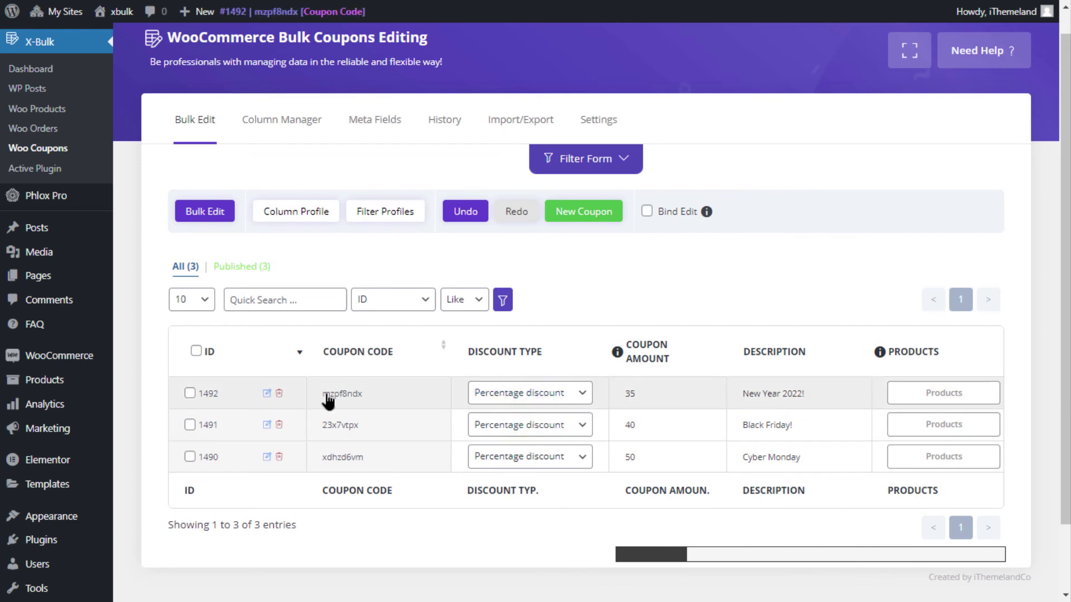
- Create one new coupon, check it in the WooCommerce coupons list in a separate browser tab, and return to the bulk editor
click(585, 211)
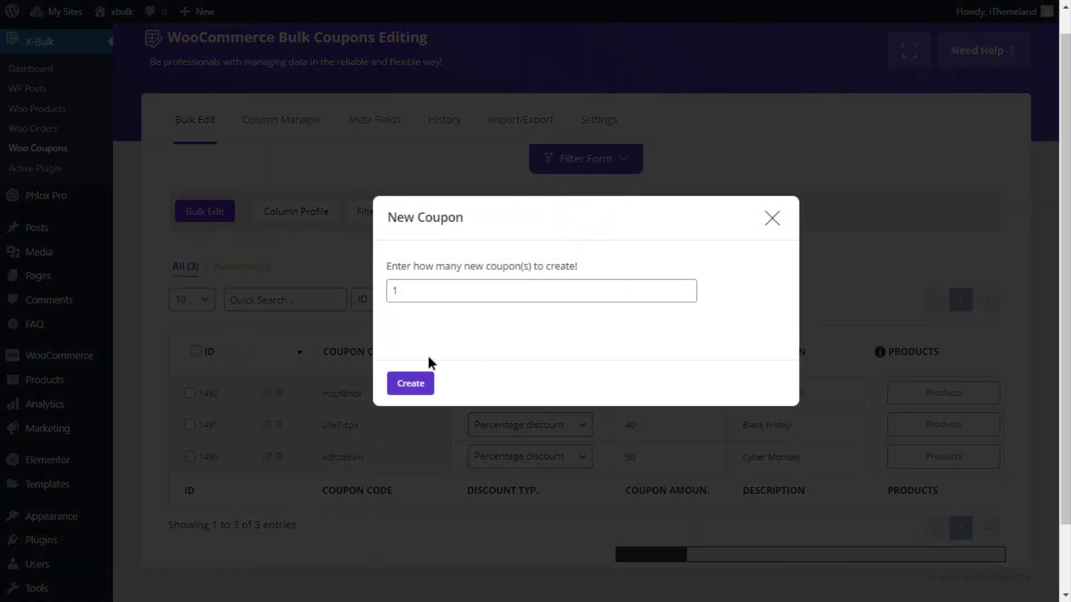
click(410, 385)
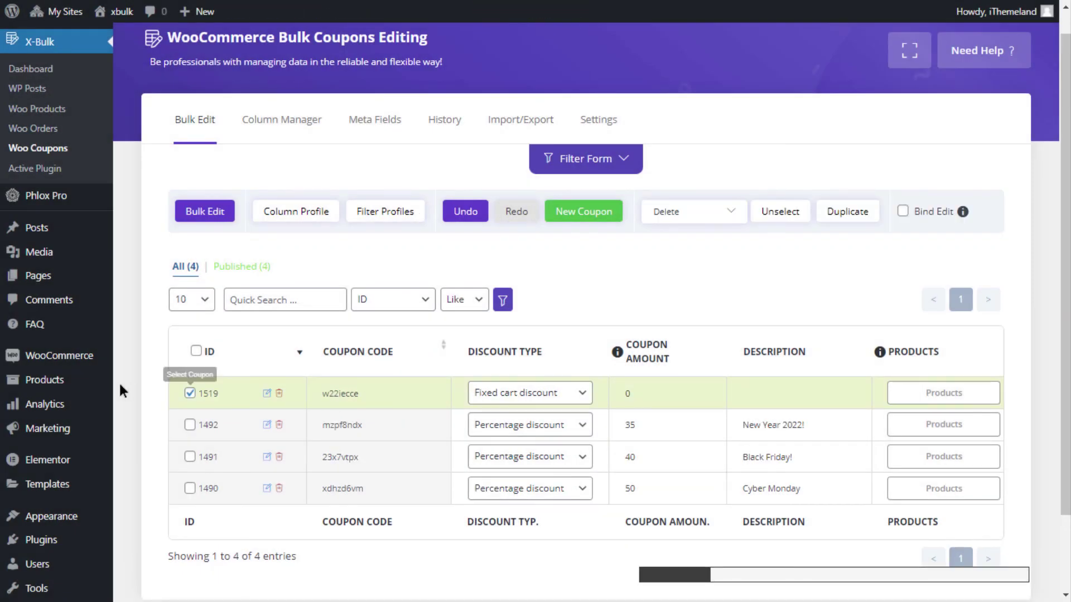
mouse_move(36, 411)
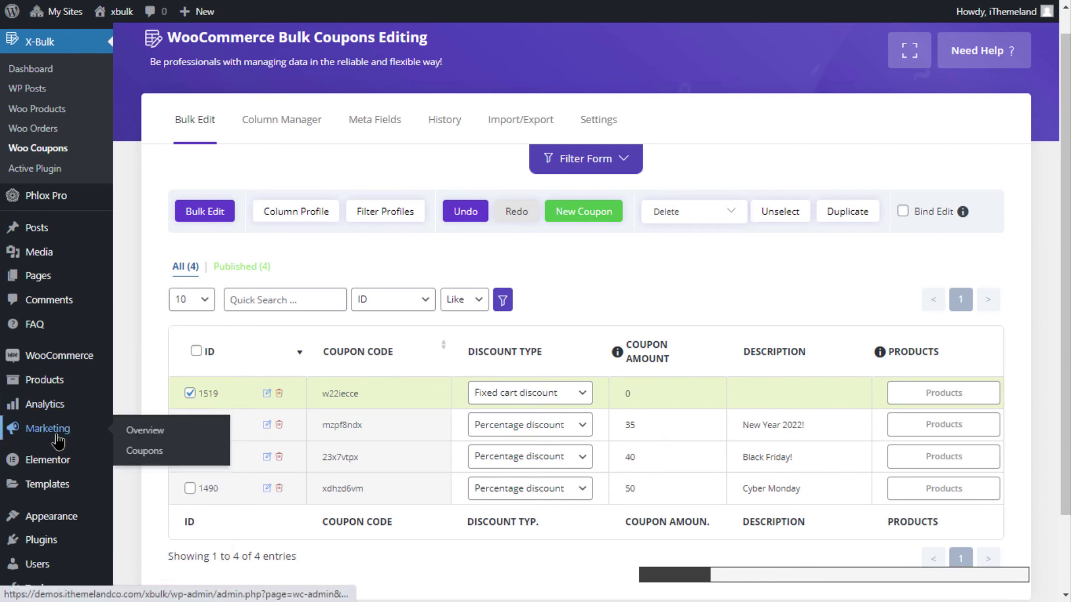
right_click(144, 450)
click(212, 306)
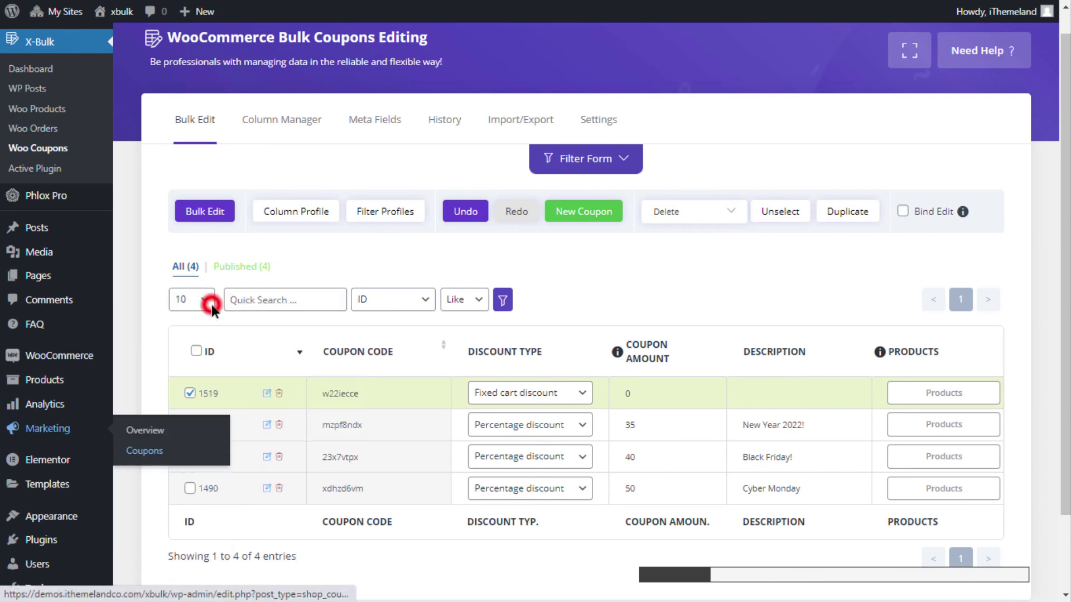
key(ctrl+Tab)
mouse_move(270, 212)
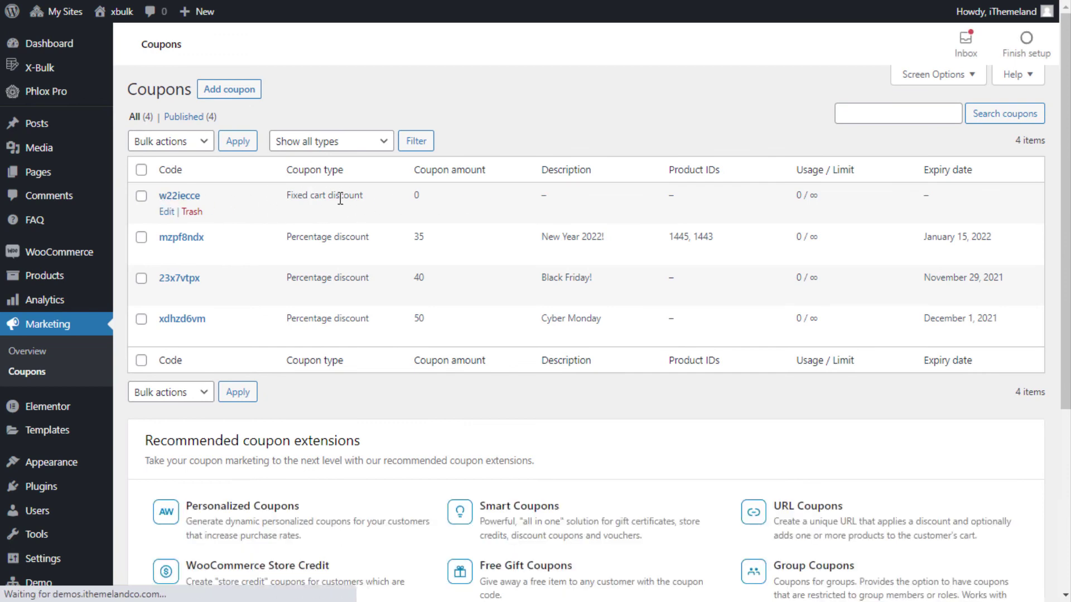
key(ctrl+shift+Tab)
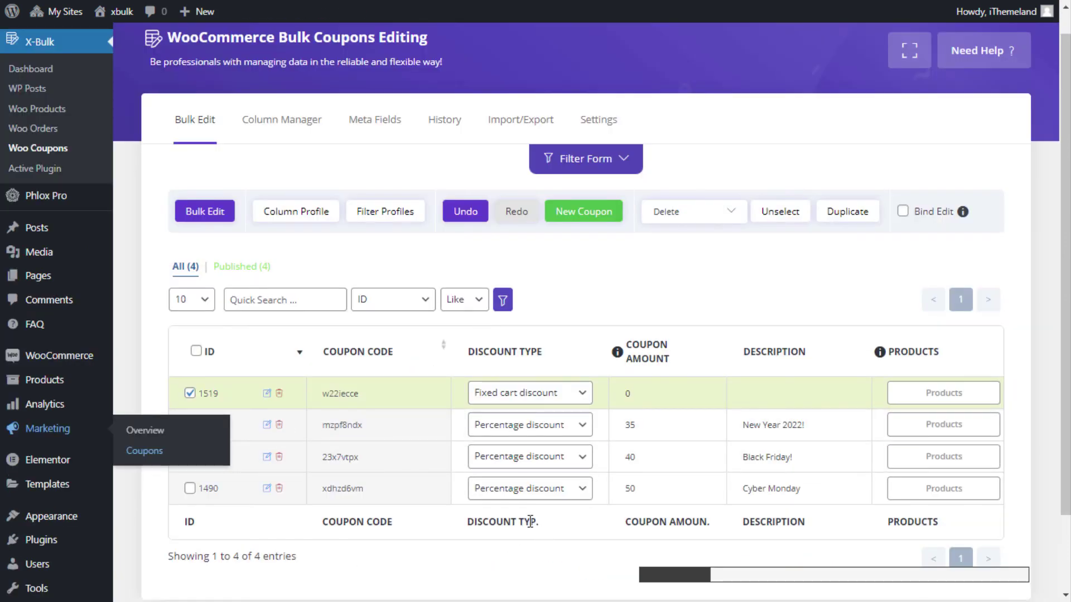
click(138, 369)
- Set the new coupon's discount type to Fixed product discount and add 30 to its coupon amount with the calculator
click(554, 397)
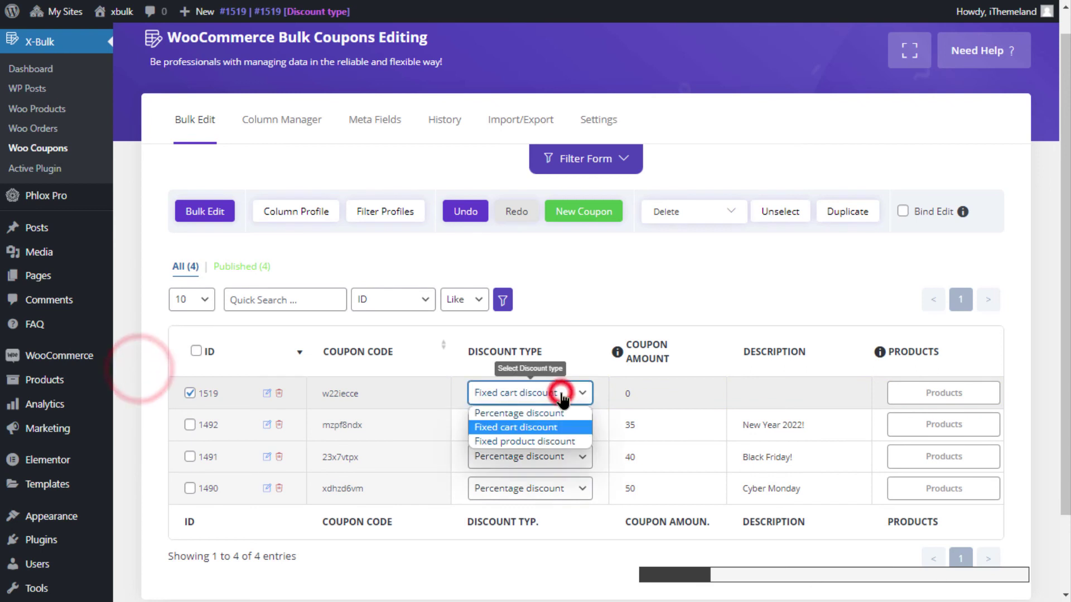
click(538, 440)
click(668, 390)
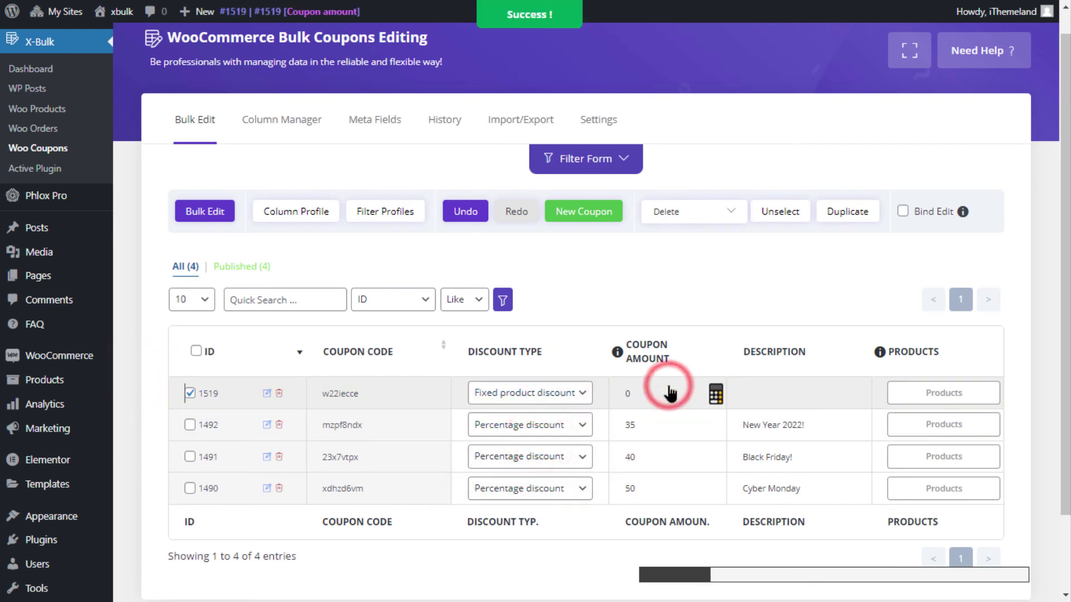
click(670, 392)
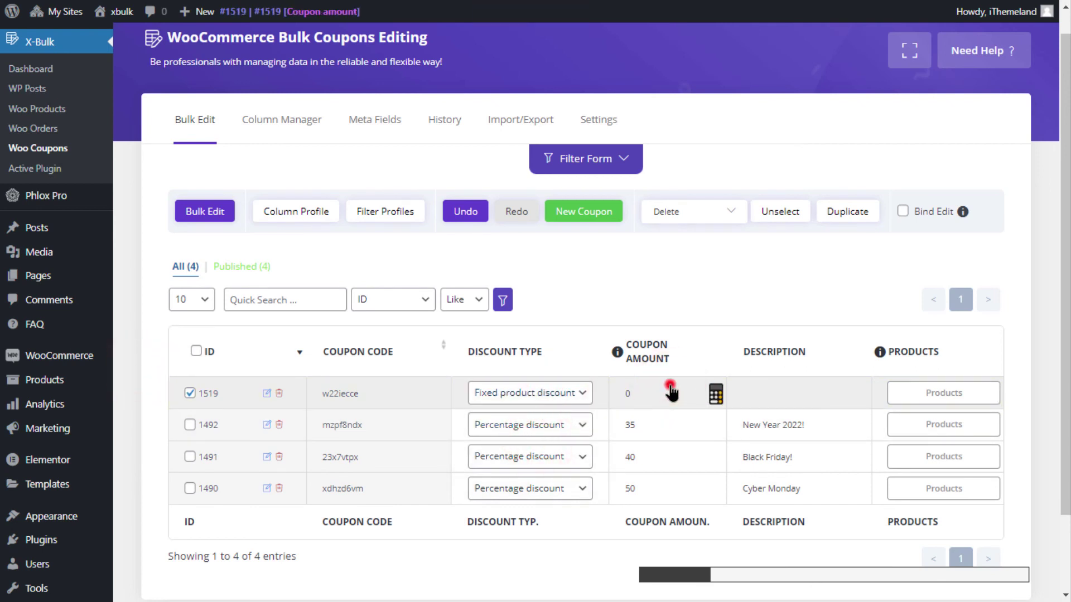
click(716, 393)
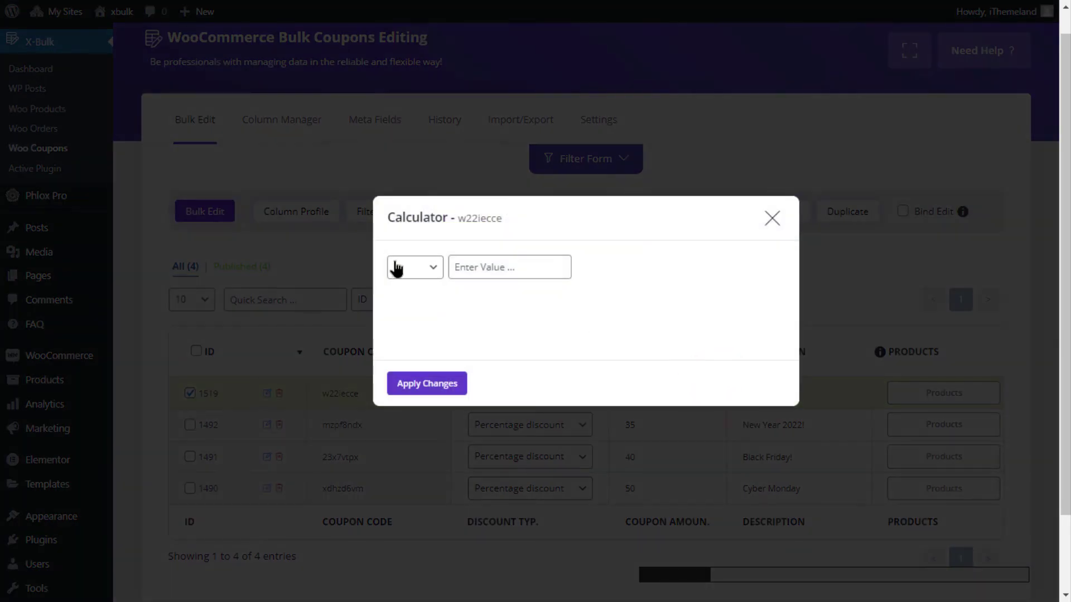
click(397, 264)
click(494, 269)
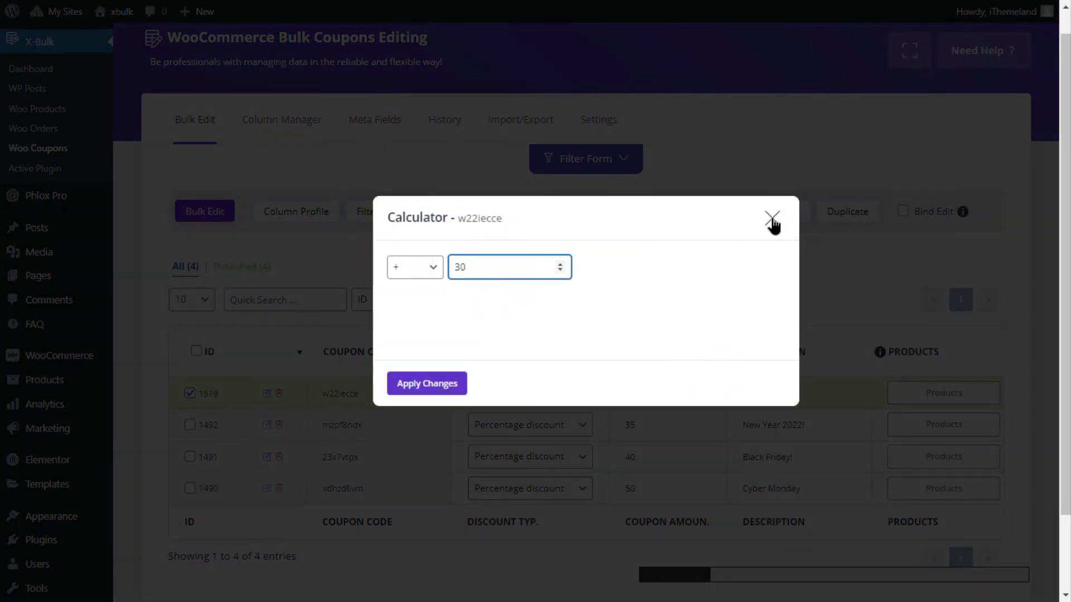
click(427, 383)
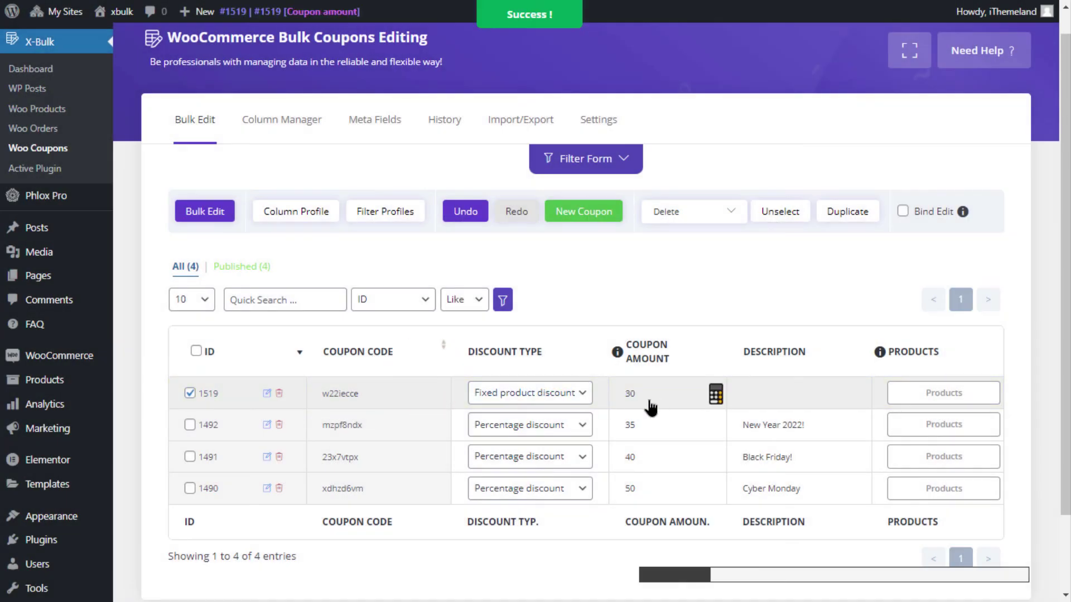
- Set the new coupon's expiry date to 2021/12/30 in the bulk editor table
drag(686, 575, 1012, 571)
click(963, 389)
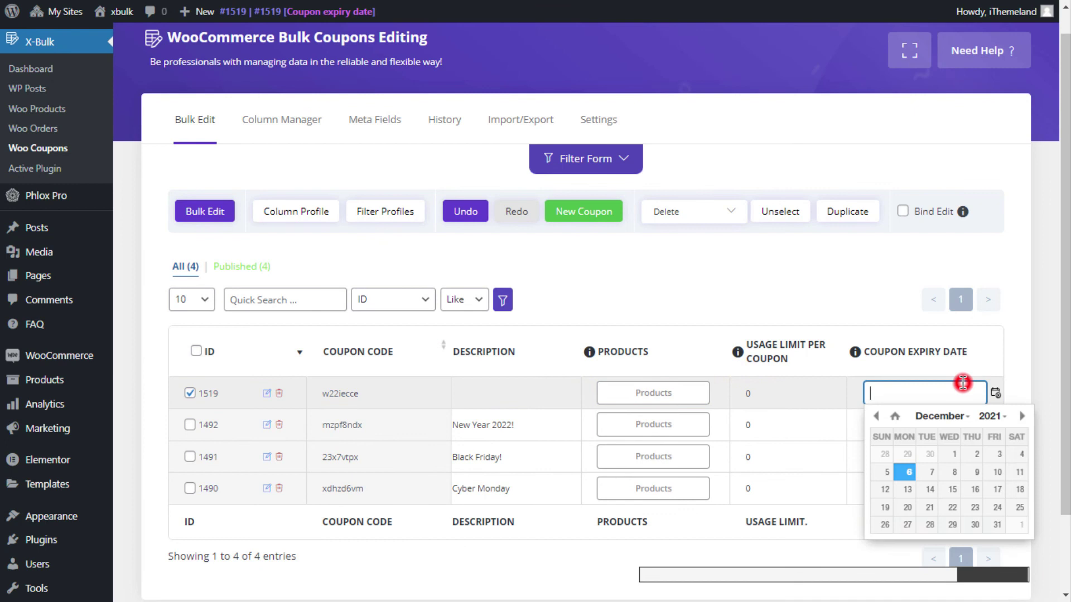
click(976, 531)
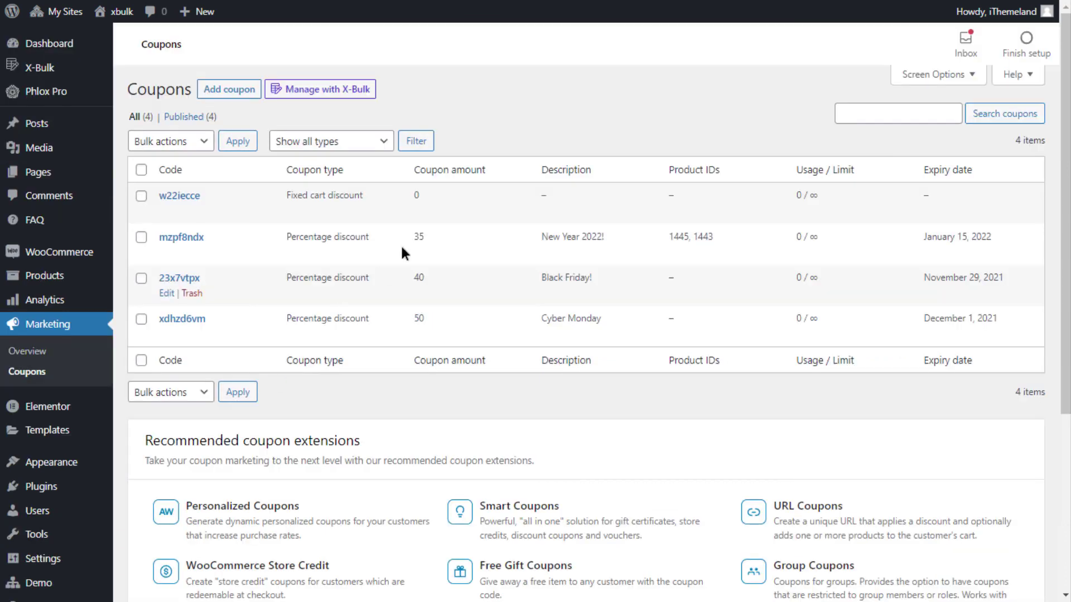
- Open the new coupon's edit page from the WooCommerce coupons list and check its discount type, amount and expiry date
right_click(516, 117)
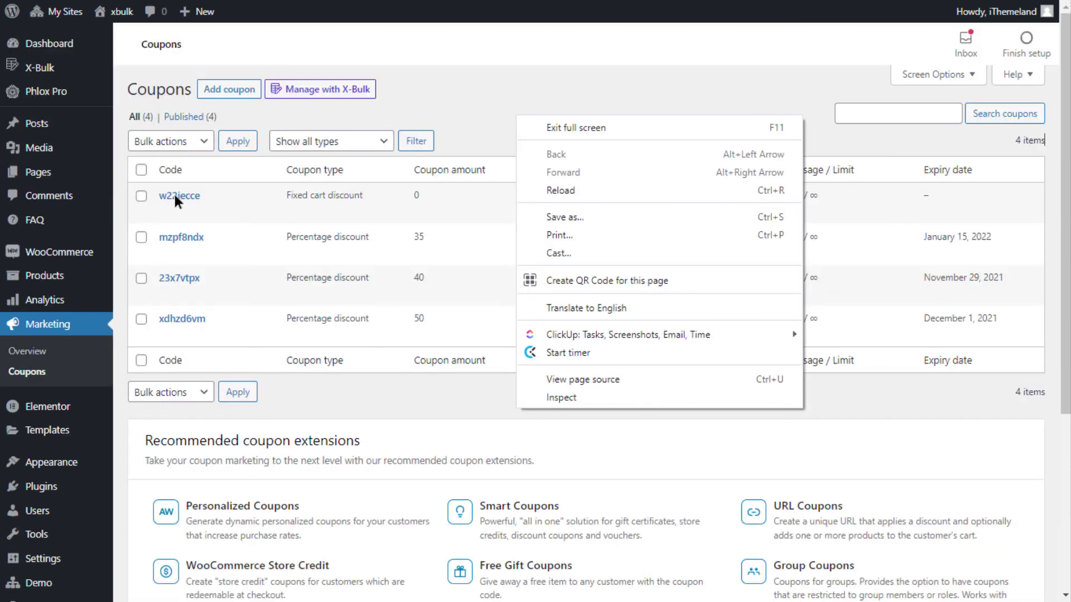
click(510, 93)
click(165, 212)
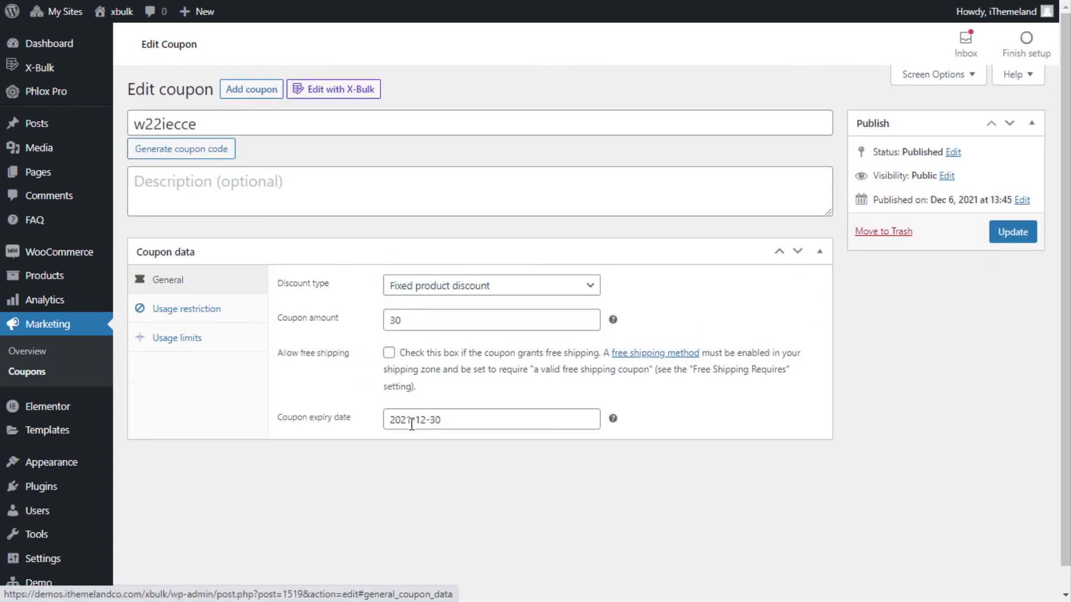
- Set the new coupon's minimum spend to 20 in its usage restrictions and update the coupon
click(179, 312)
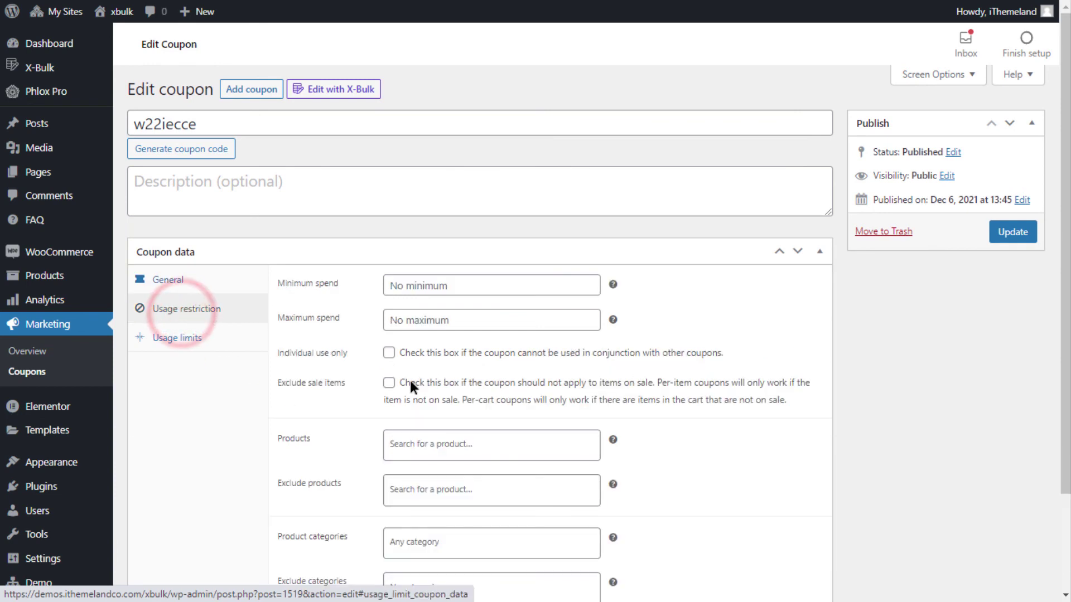
click(467, 285)
text(20)
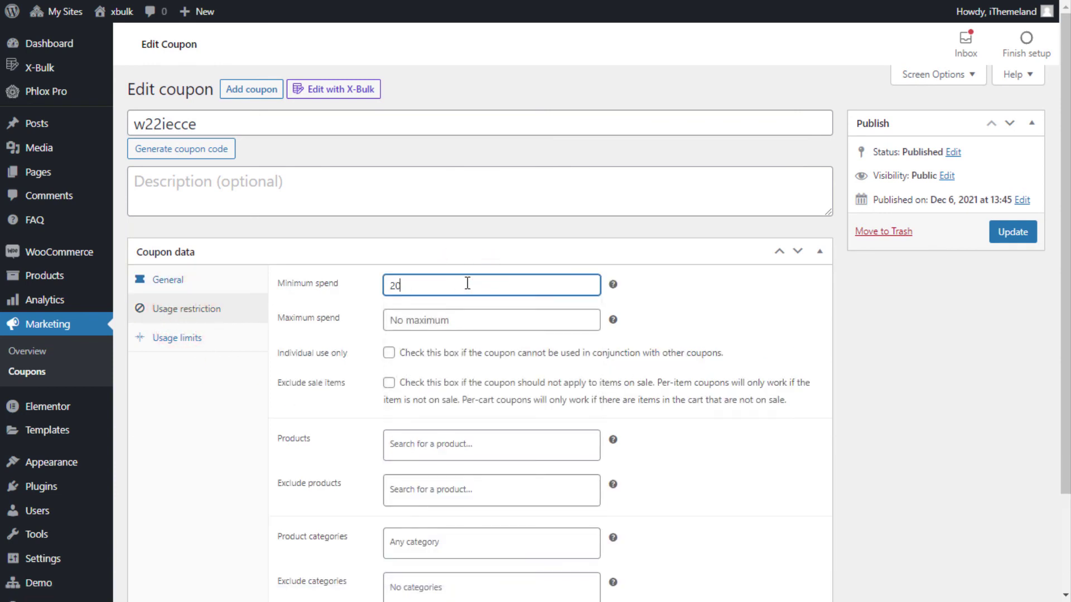
click(281, 286)
click(1021, 231)
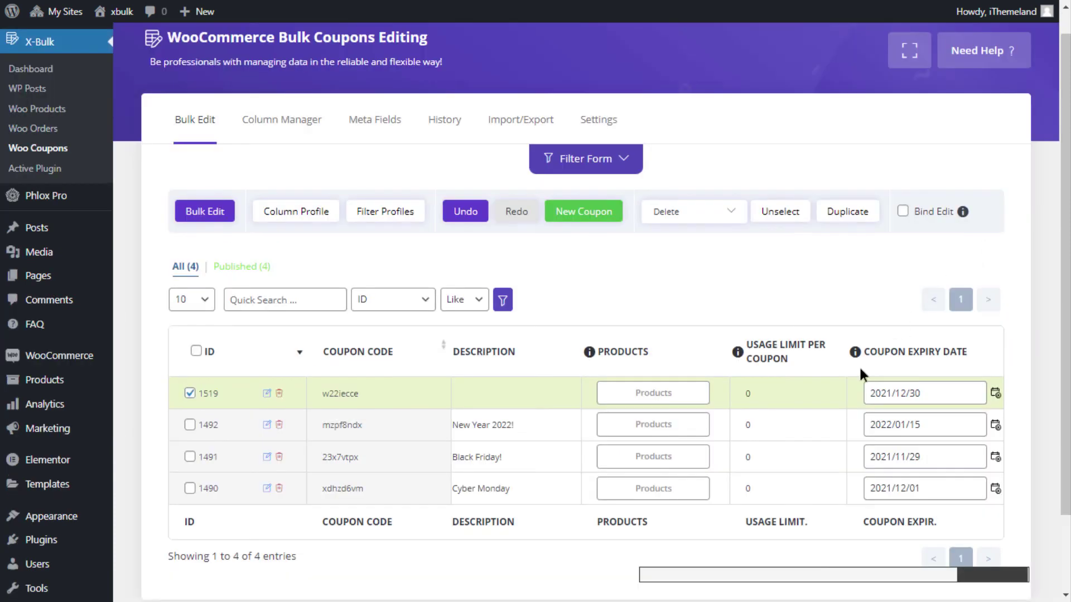
- Find the Minimum spend column in the bulk editor's column profiles by searching "min", enable it and apply it to the table
drag(1018, 581, 642, 580)
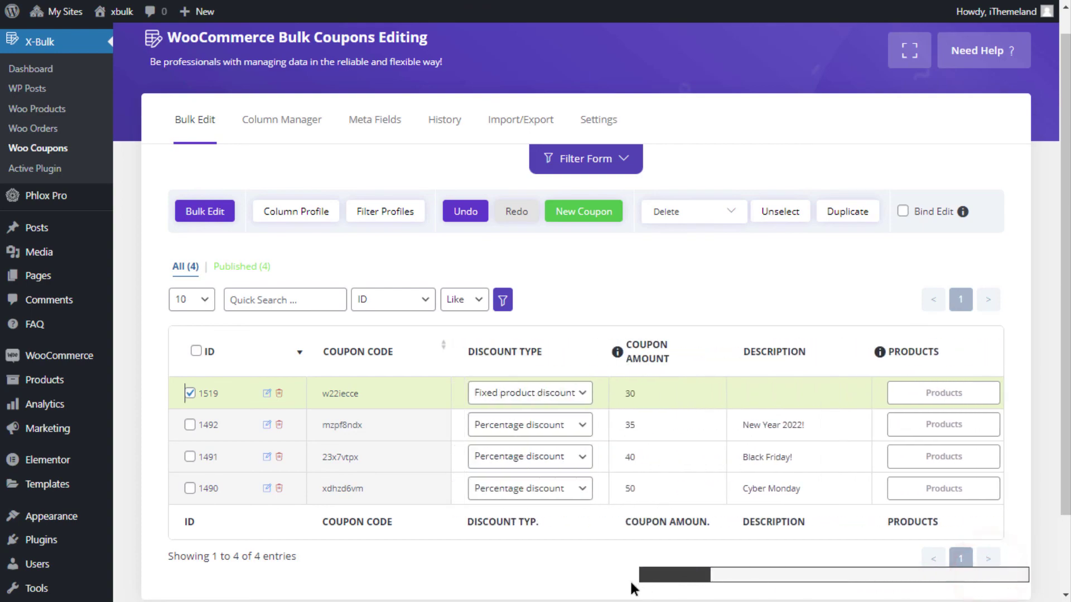
click(313, 214)
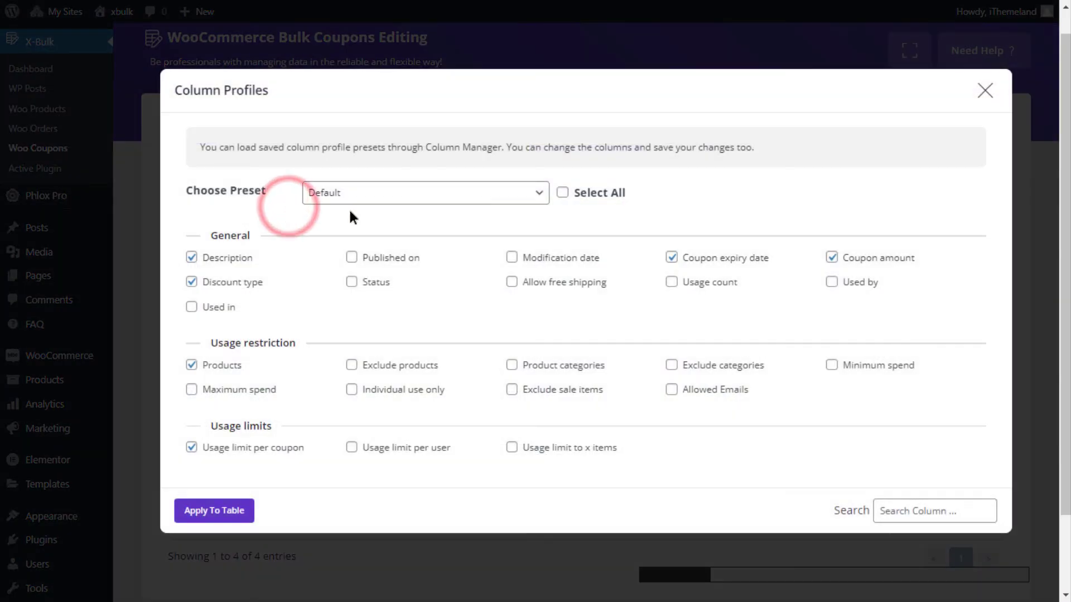
click(929, 510)
text(min)
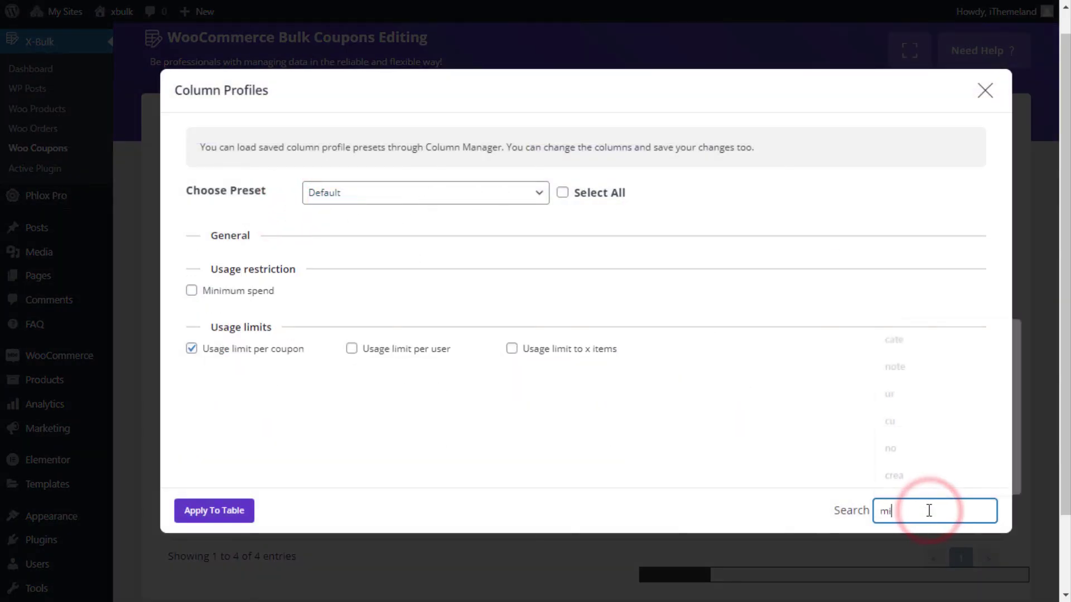
click(191, 292)
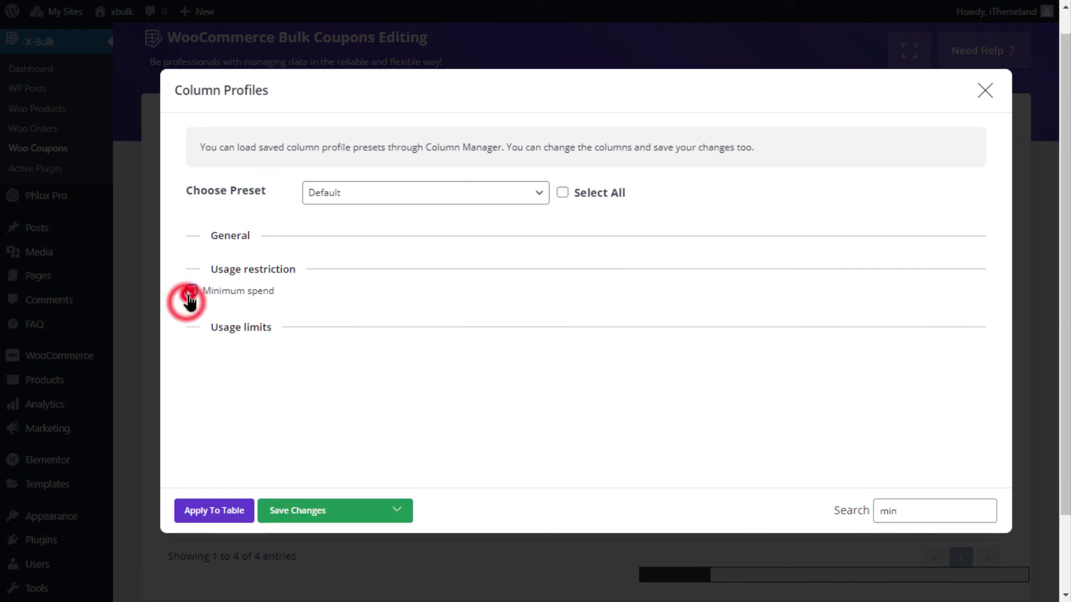
click(198, 516)
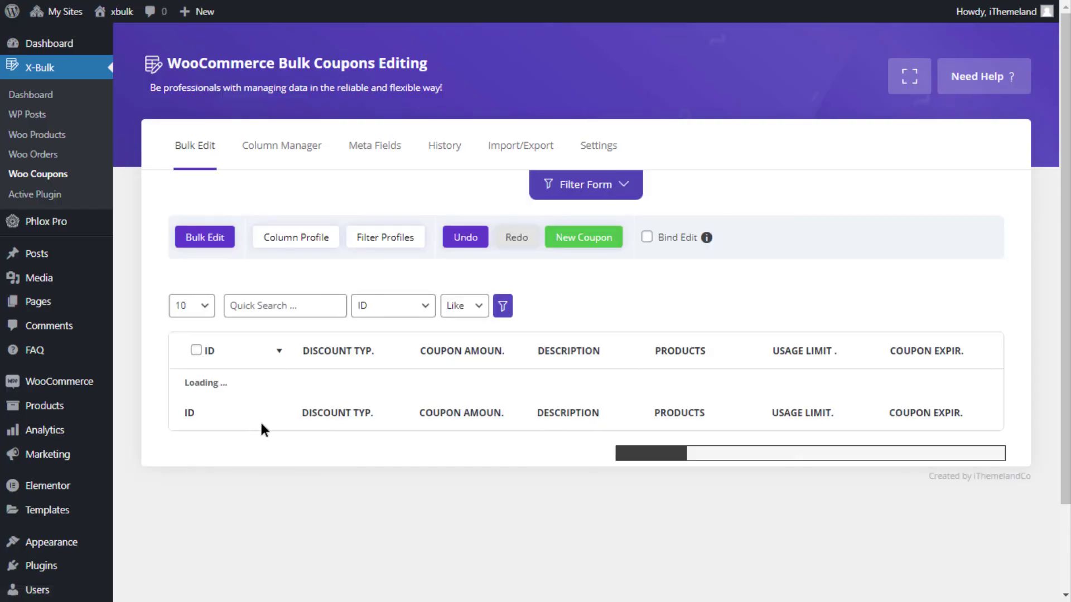
- Check the new coupon's value in the Minimum spend column of the bulk editor table
drag(672, 580, 999, 580)
click(846, 293)
mouse_move(905, 432)
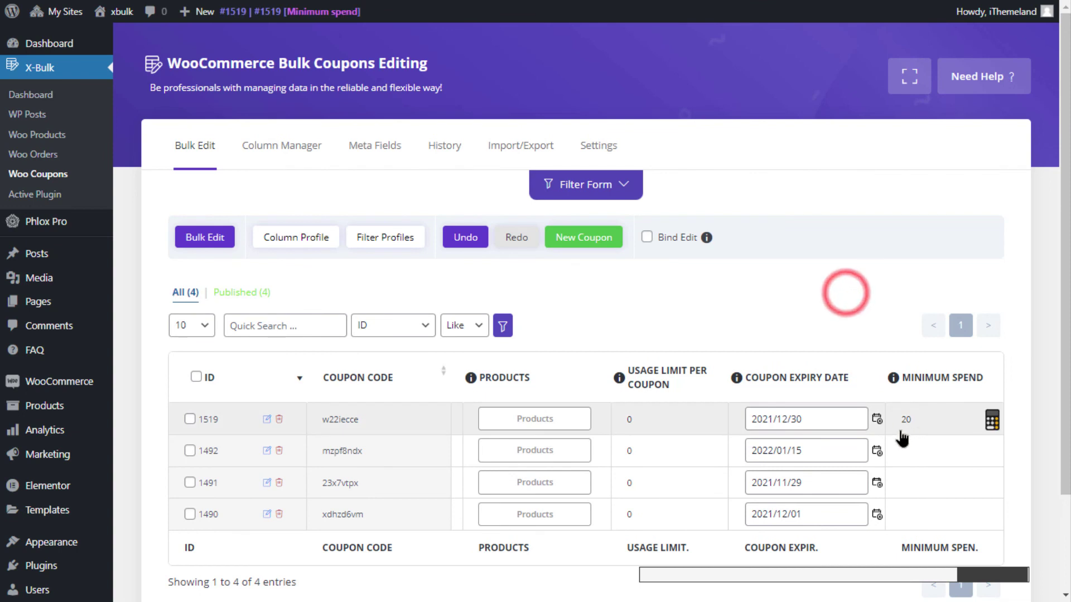